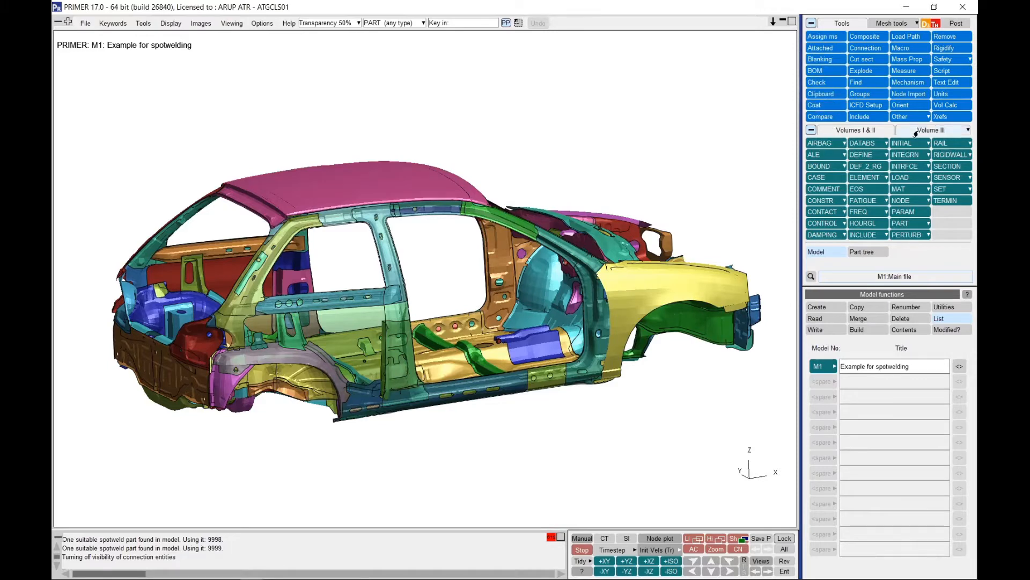
Start creating spotweld connections with all elements and parts of the model as candidates, and move the connection dialog aside
{"action": "left_click", "coordinate": [871, 51]}
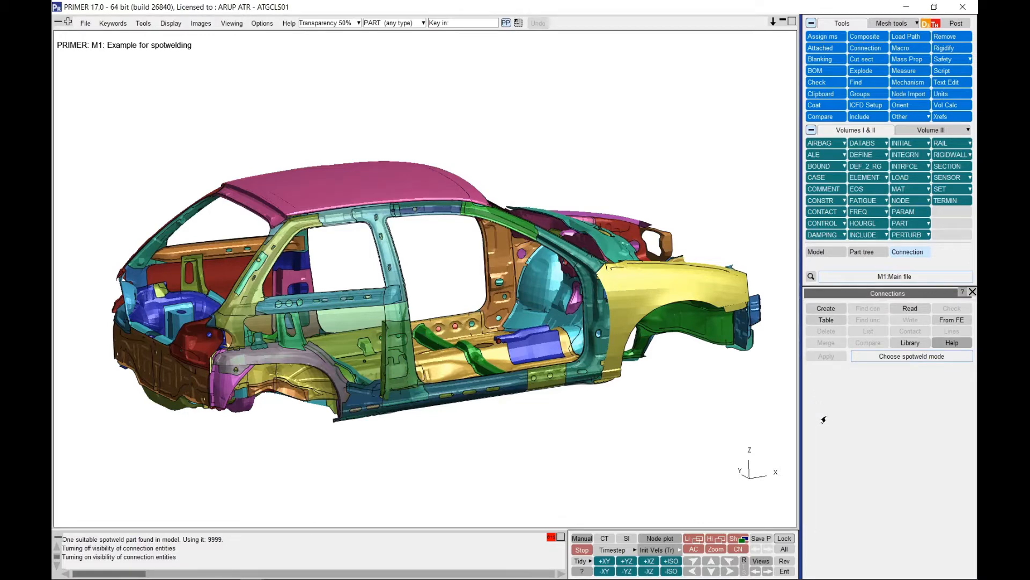
{"action": "left_click", "coordinate": [827, 309]}
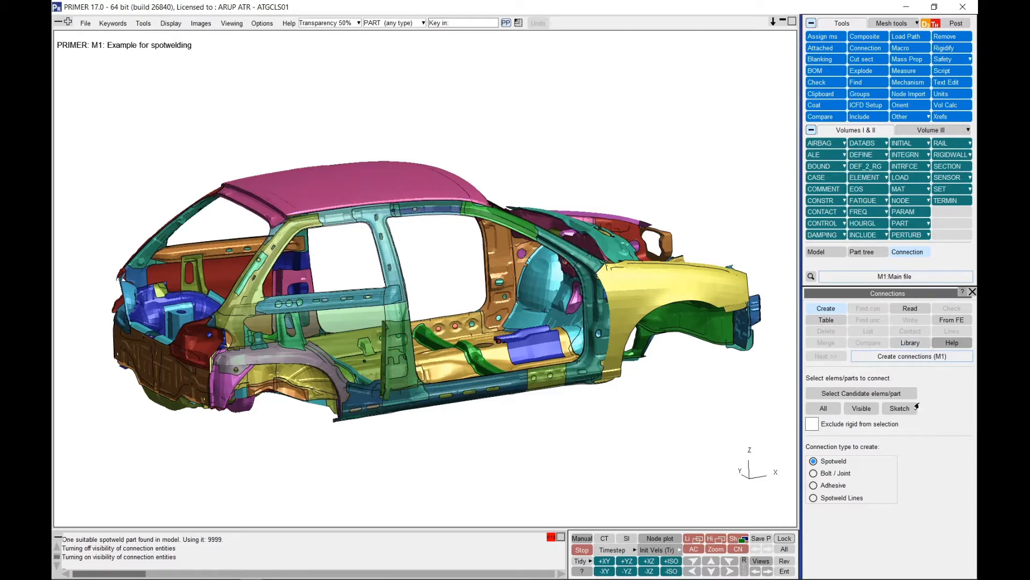
{"action": "left_click", "coordinate": [830, 409]}
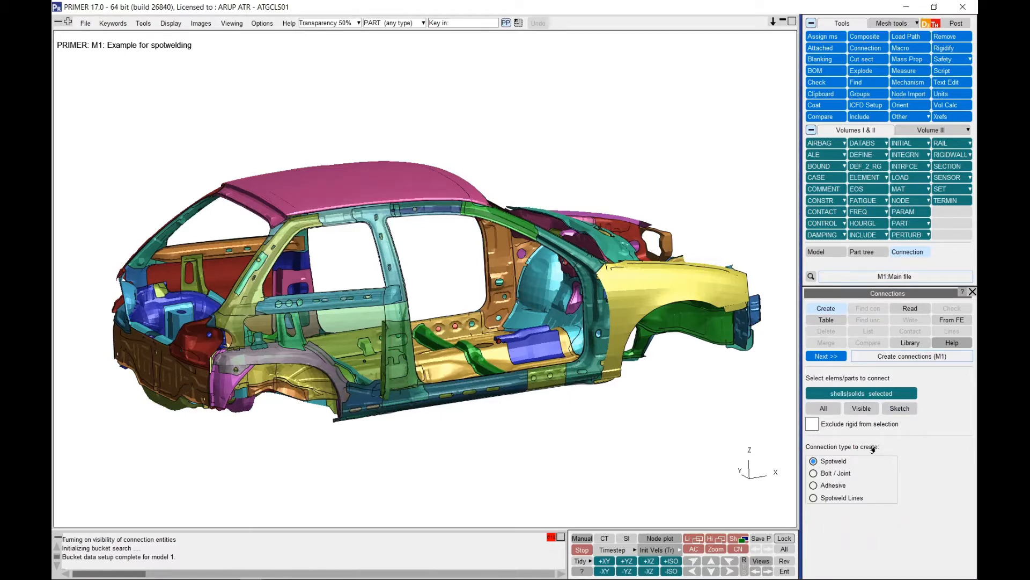
{"action": "left_click", "coordinate": [825, 357]}
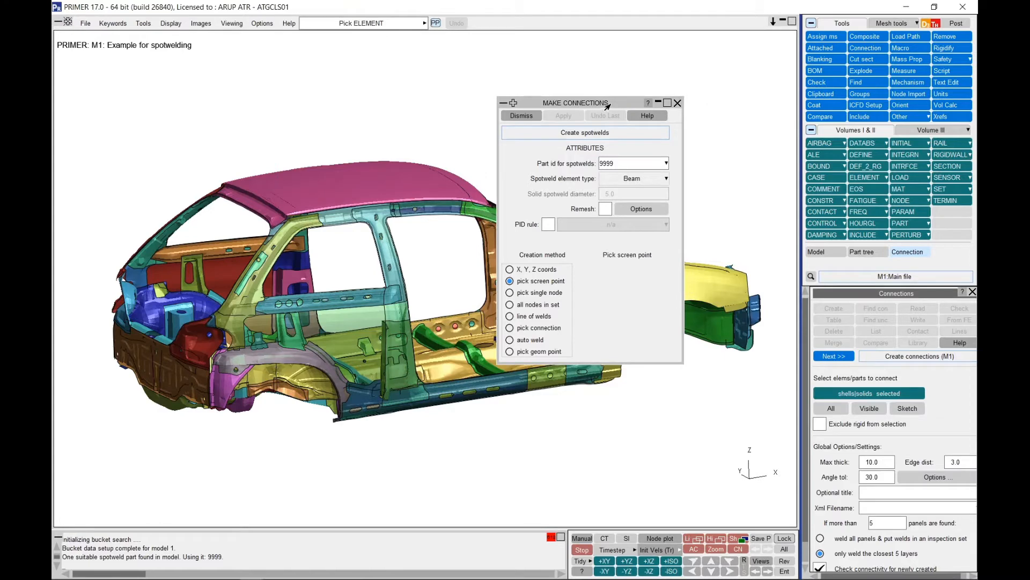
{"action": "left_click_drag", "start_coordinate": [590, 103], "coordinate": [606, 129]}
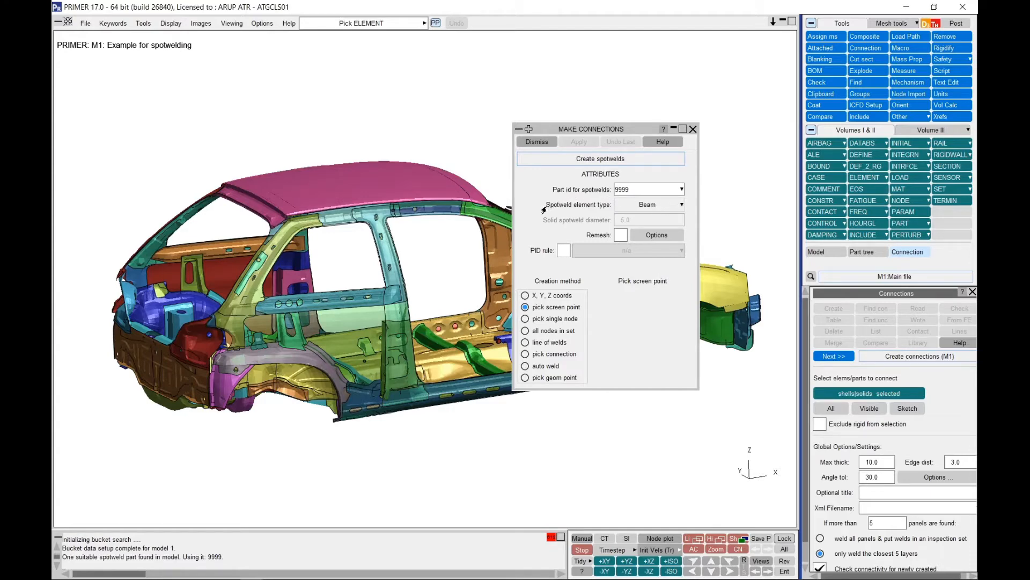
Open spotweld part 9999 for editing, examine its beam section, and update the part without changing its properties
{"action": "left_click", "coordinate": [678, 210]}
{"action": "left_click", "coordinate": [682, 189]}
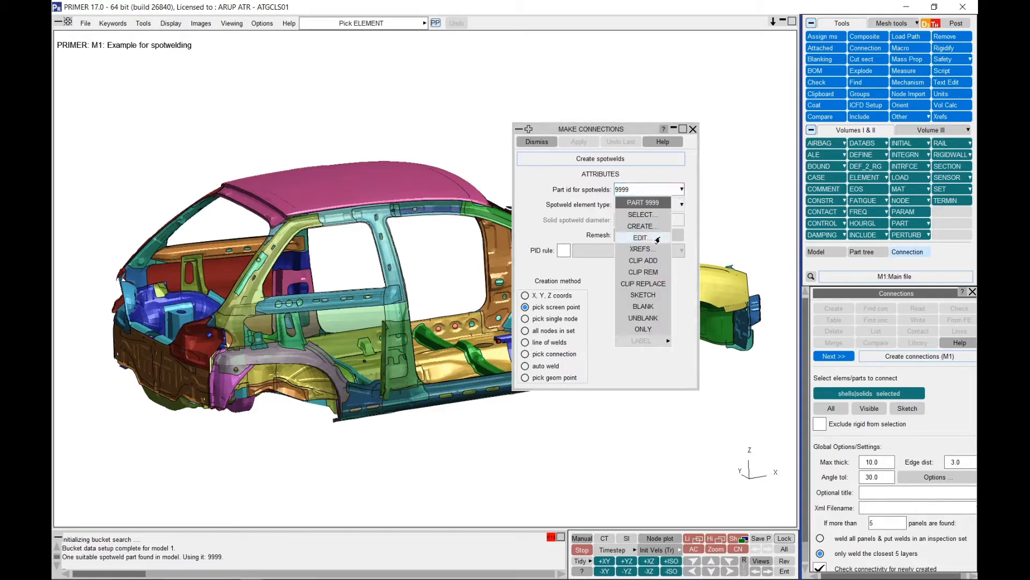
{"action": "left_click", "coordinate": [656, 237]}
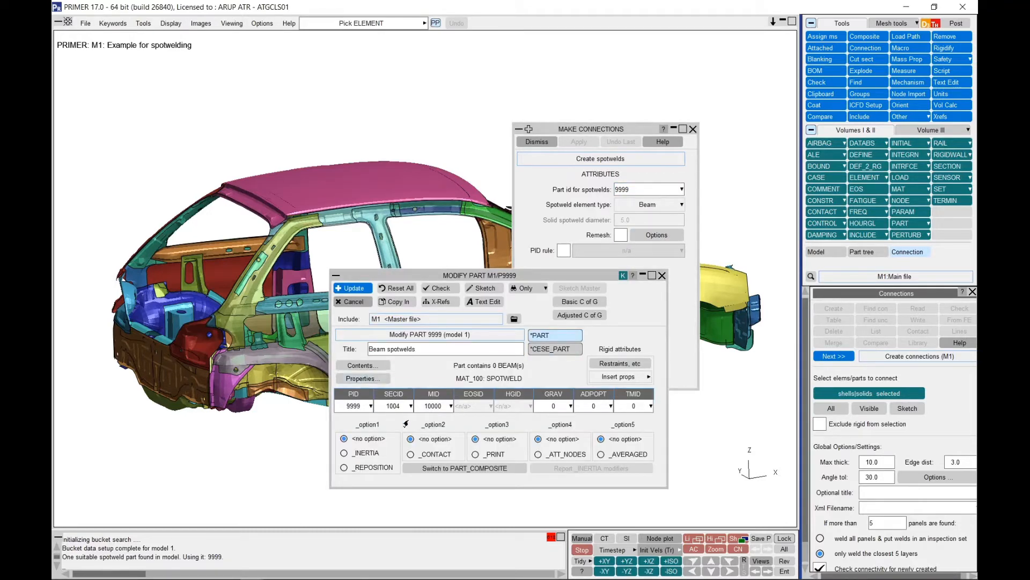
{"action": "left_click", "coordinate": [411, 406]}
{"action": "left_click", "coordinate": [392, 268]}
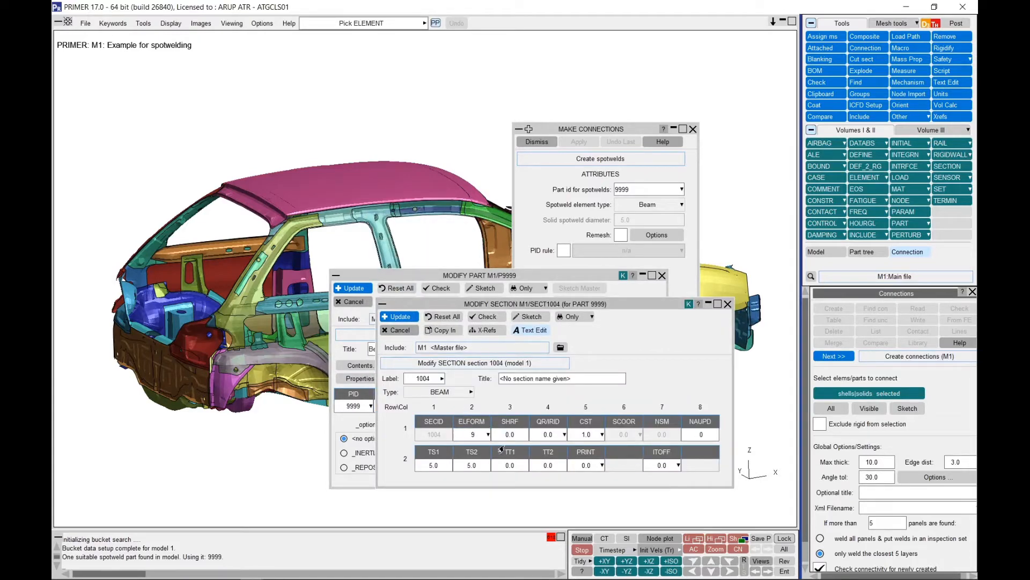
{"action": "left_click", "coordinate": [728, 303]}
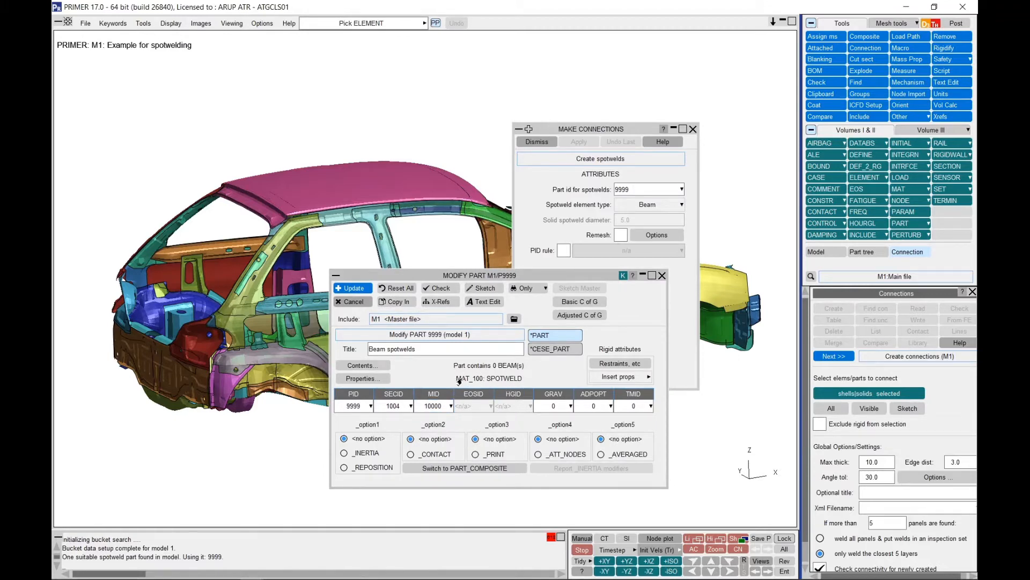
{"action": "left_click", "coordinate": [355, 289]}
{"action": "left_click", "coordinate": [398, 252]}
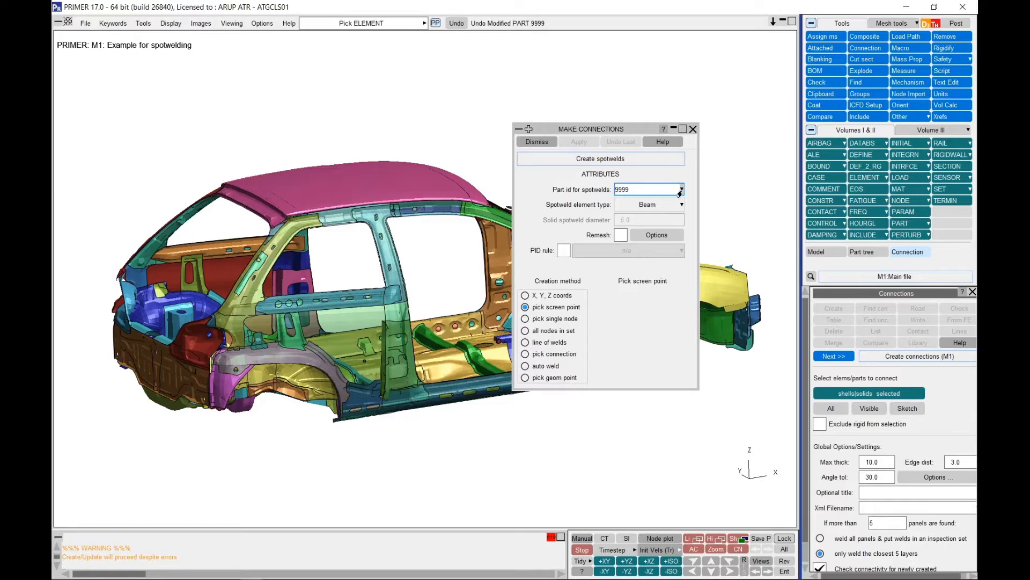
{"action": "left_click", "coordinate": [680, 192]}
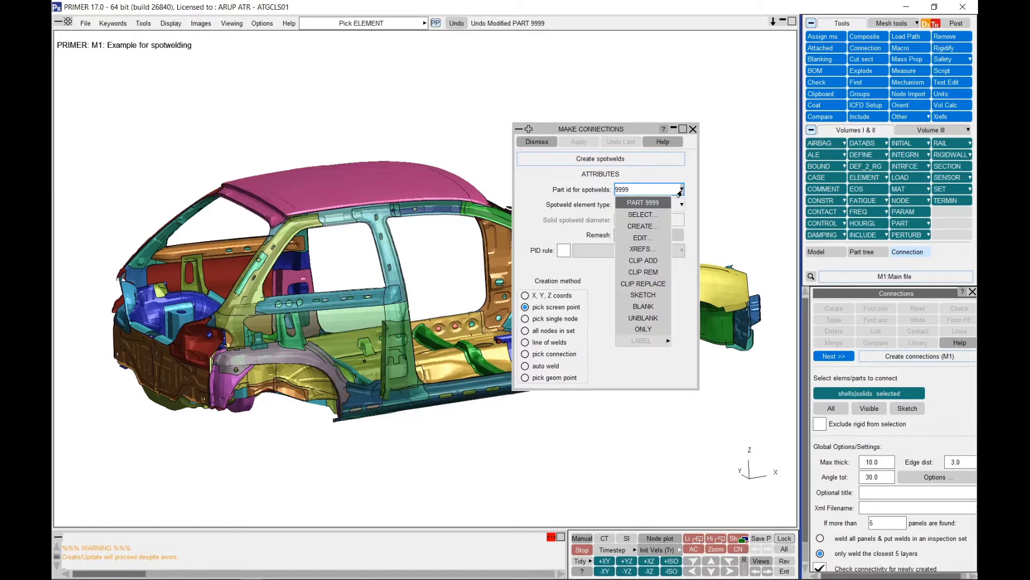
{"action": "left_click", "coordinate": [687, 198]}
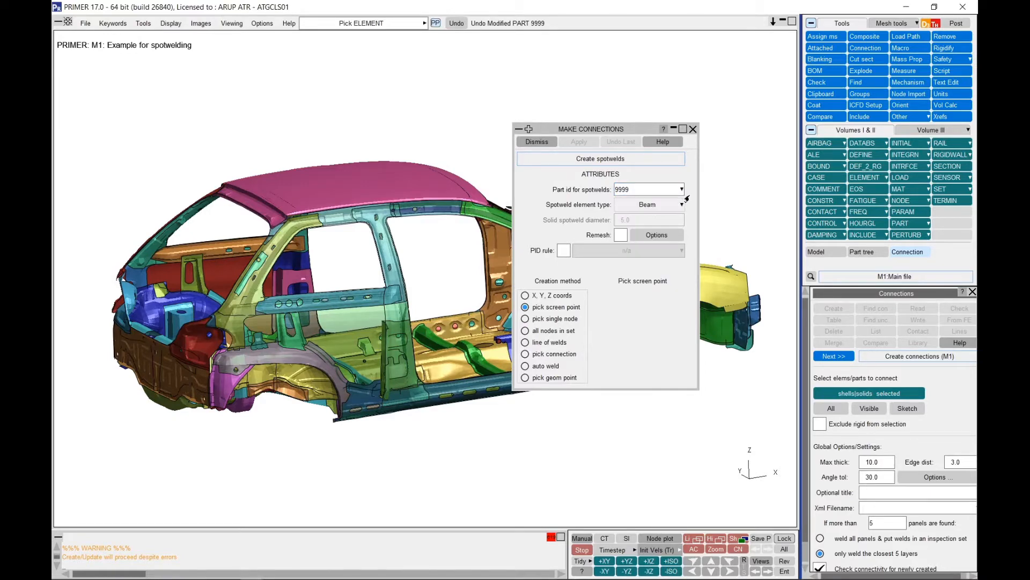
Create a beam spotweld by picking a screen point on the B-pillar's rear flange, midway between the two slots
{"action": "scroll", "coordinate": [387, 264], "scroll_direction": "up", "scroll_amount": 8}
{"action": "scroll", "coordinate": [383, 255], "scroll_direction": "up", "scroll_amount": 5}
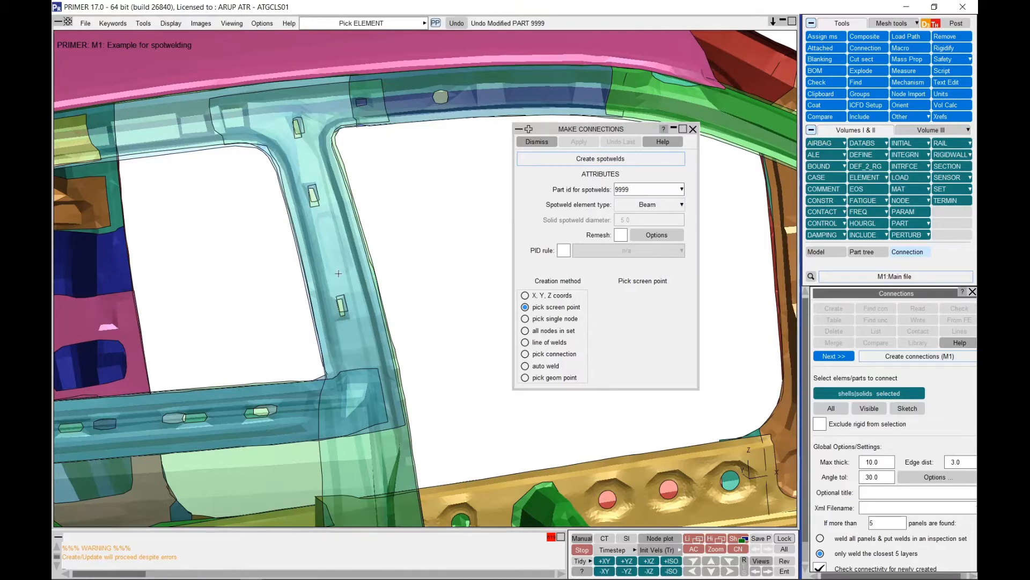
{"action": "scroll", "coordinate": [339, 273], "scroll_direction": "up", "scroll_amount": 2}
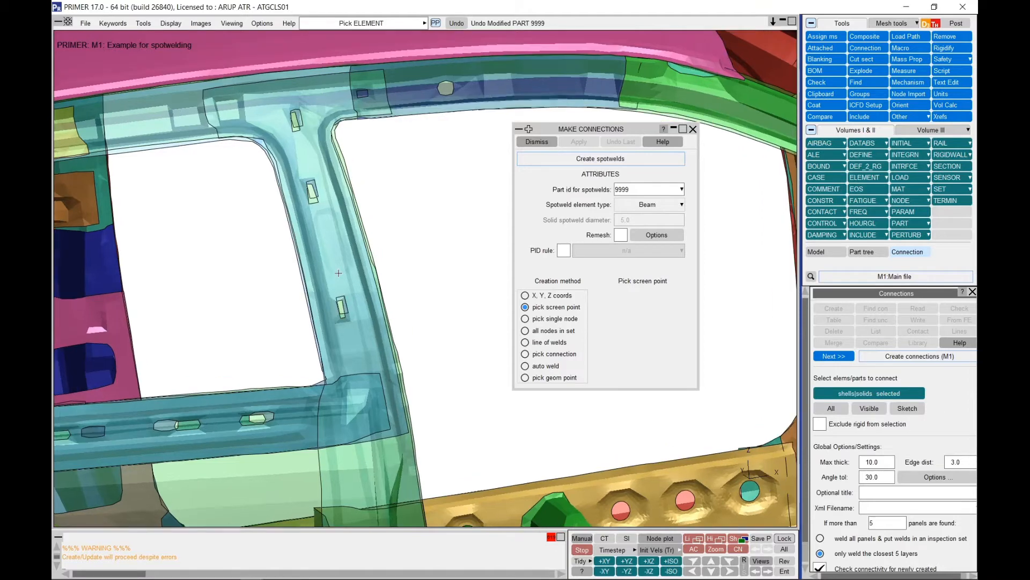
{"action": "scroll", "coordinate": [319, 257], "scroll_direction": "up", "scroll_amount": 3}
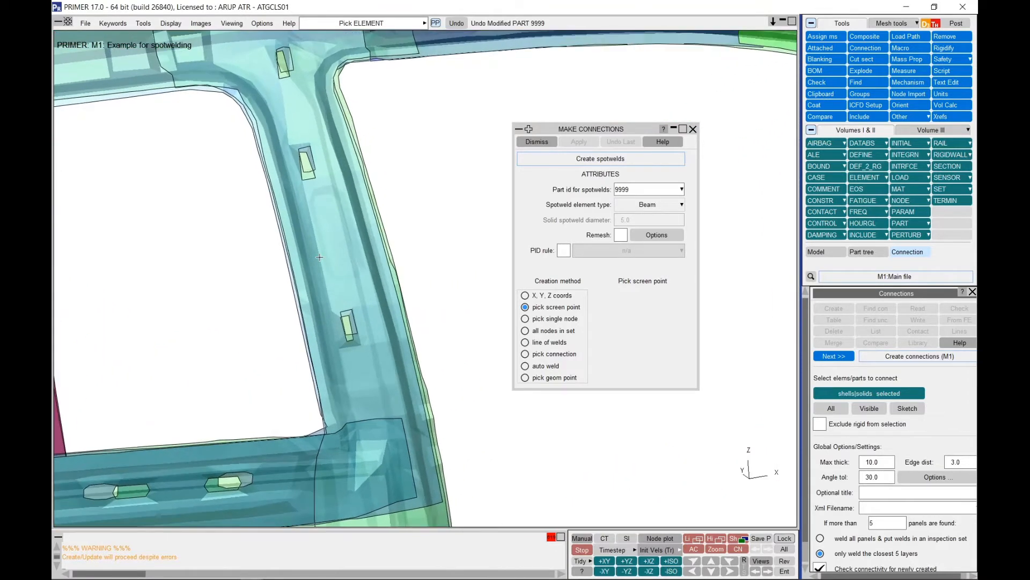
{"action": "middle_click_drag", "start_coordinate": [321, 257], "coordinate": [379, 283]}
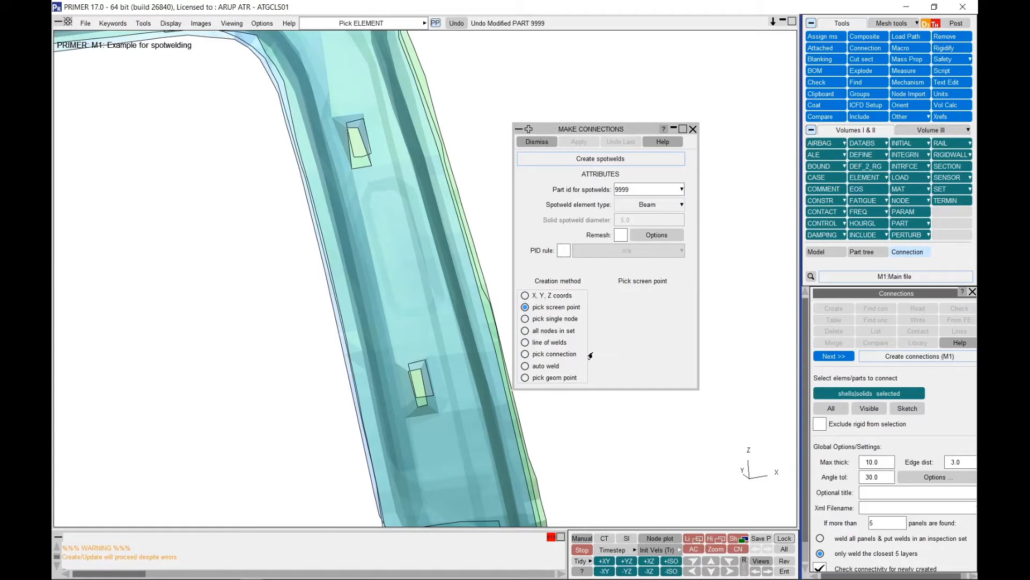
{"action": "left_click", "coordinate": [552, 297]}
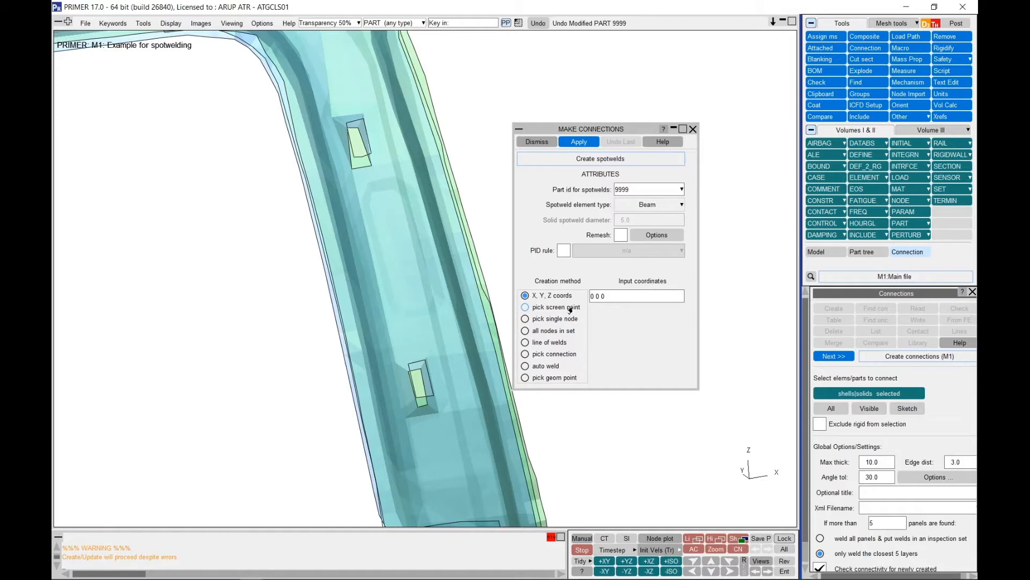
{"action": "left_click", "coordinate": [575, 307]}
{"action": "scroll", "coordinate": [349, 275], "scroll_direction": "up", "scroll_amount": 4}
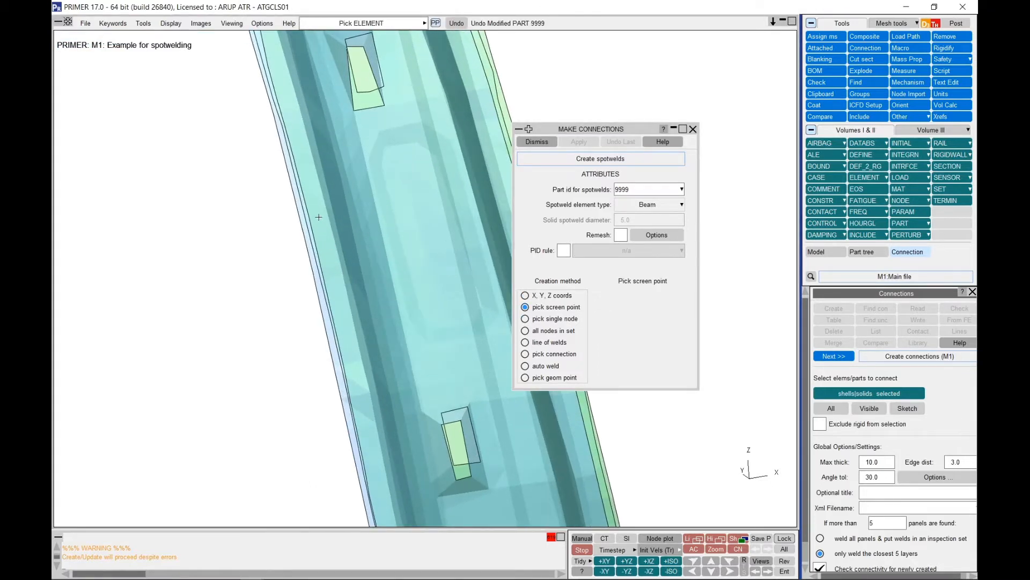
{"action": "scroll", "coordinate": [322, 220], "scroll_direction": "up", "scroll_amount": 4}
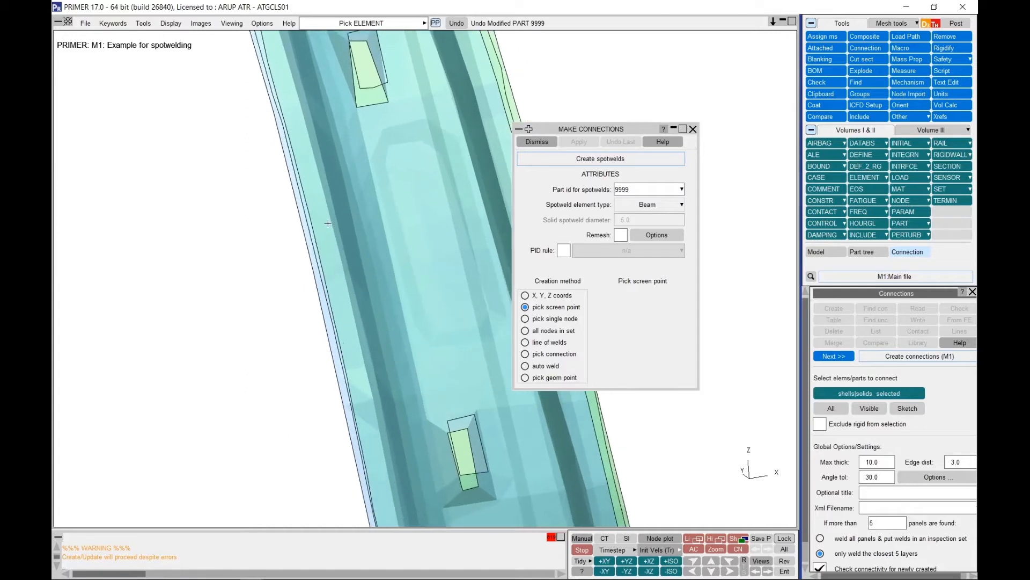
{"action": "scroll", "coordinate": [328, 223], "scroll_direction": "up", "scroll_amount": 2}
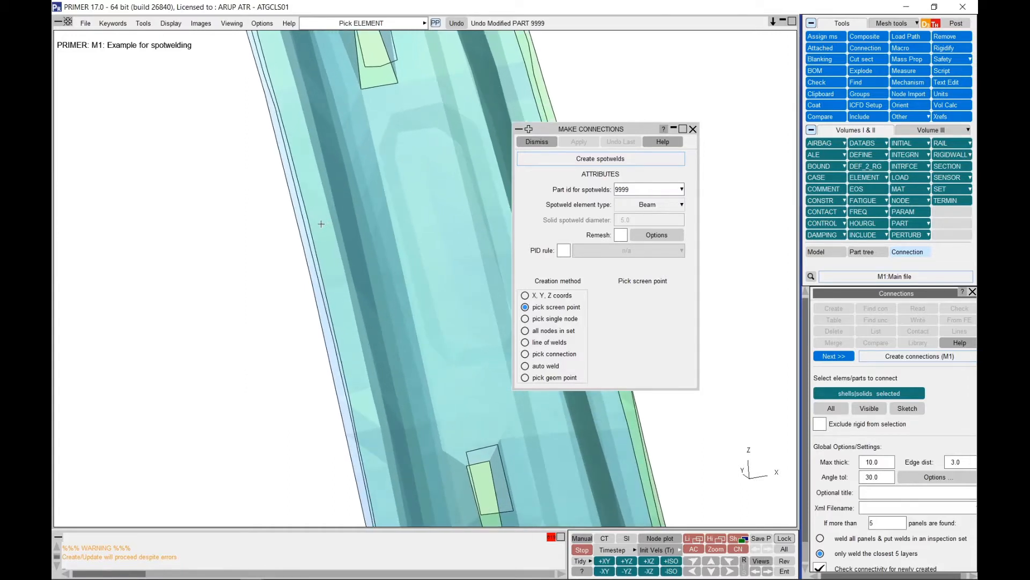
{"action": "left_click", "coordinate": [321, 224]}
Inspect the new spotweld up close and add a second one at a screen point just below it on the flange
{"action": "scroll", "coordinate": [330, 244], "scroll_direction": "up", "scroll_amount": 2}
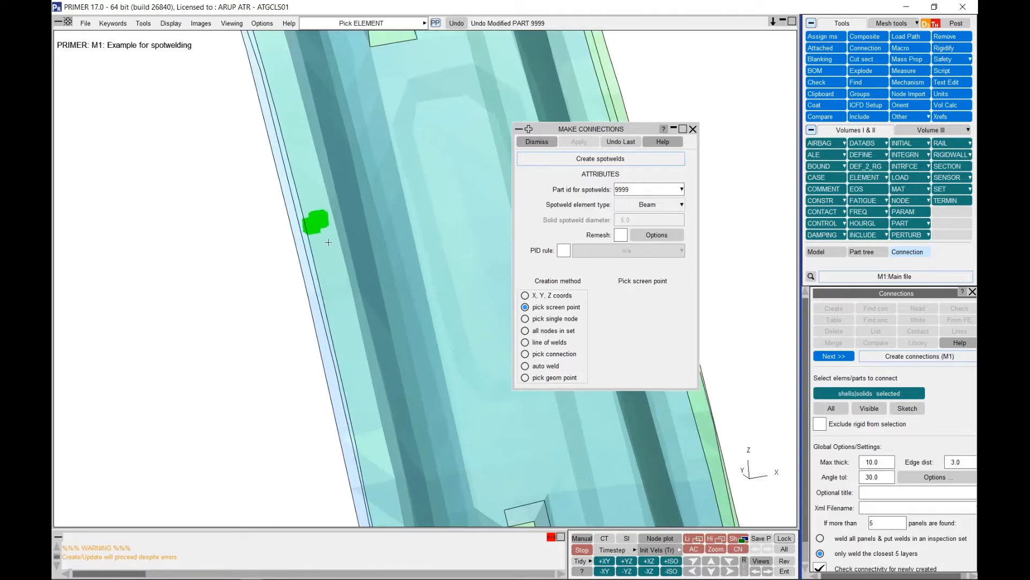
{"action": "key", "text": "z"}
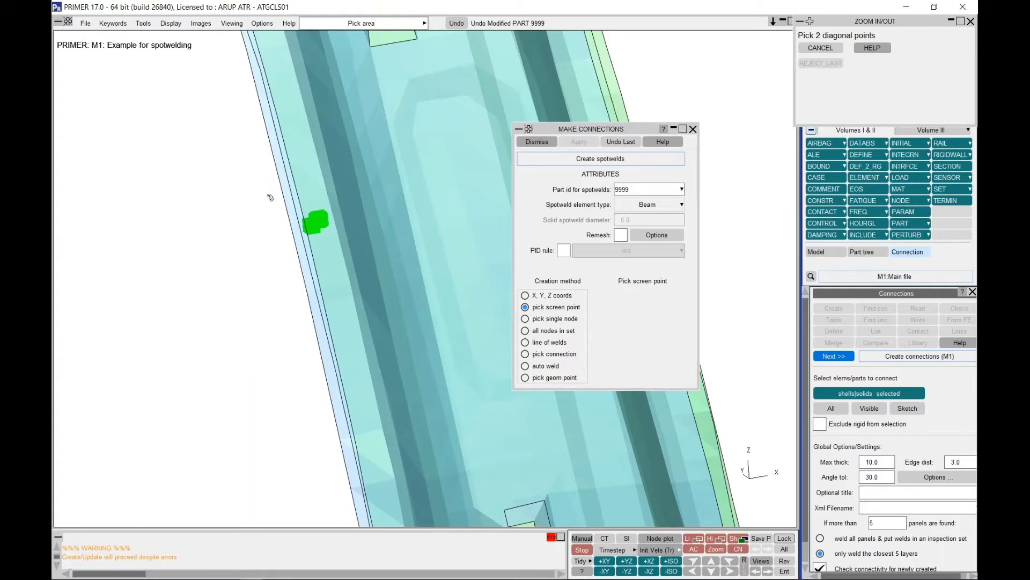
{"action": "left_click_drag", "start_coordinate": [268, 192], "coordinate": [339, 257]}
{"action": "middle_click_drag", "start_coordinate": [410, 252], "coordinate": [219, 243]}
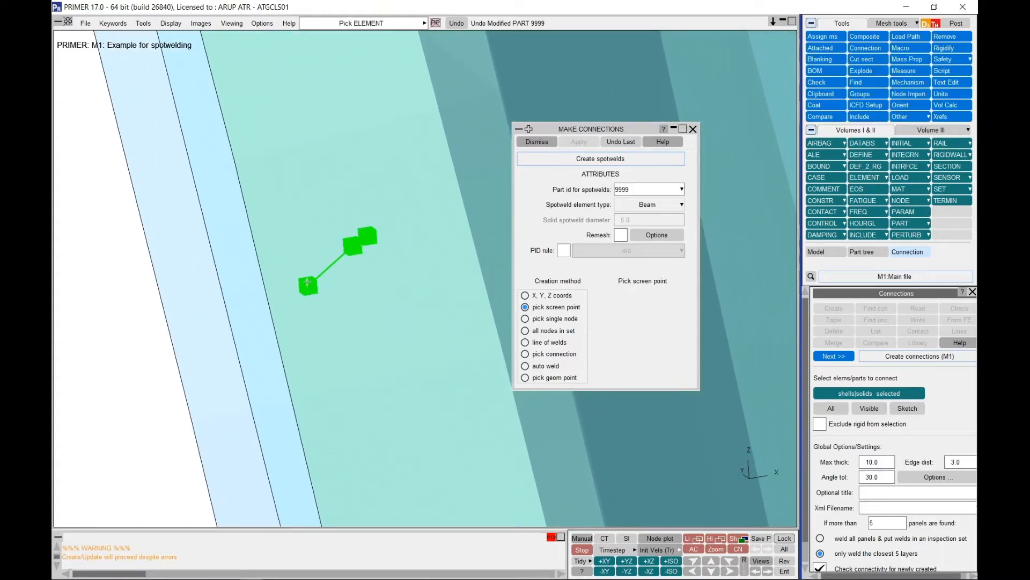
{"action": "scroll", "coordinate": [374, 233], "scroll_direction": "up", "scroll_amount": 2}
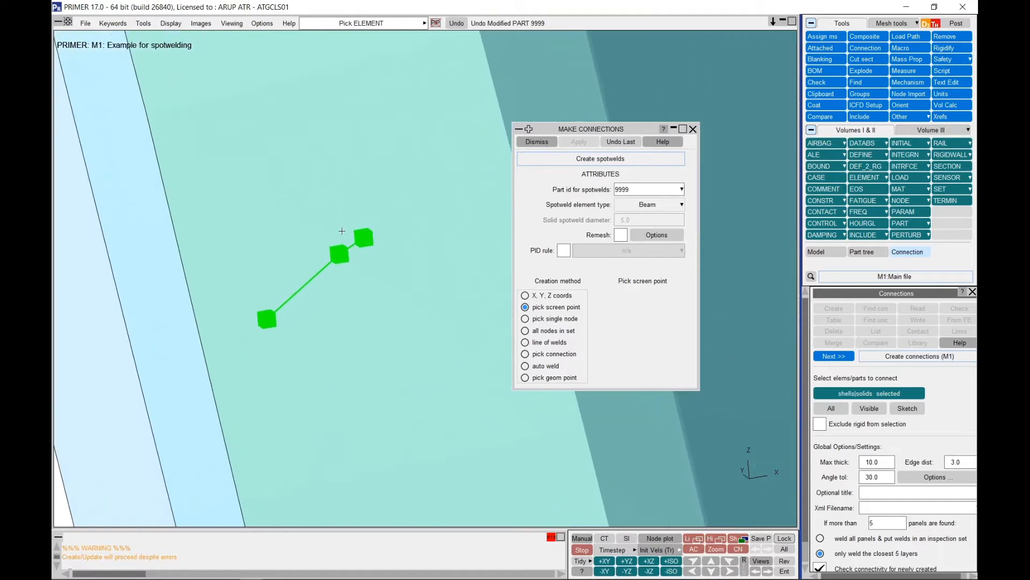
{"action": "scroll", "coordinate": [345, 231], "scroll_direction": "down", "scroll_amount": 3}
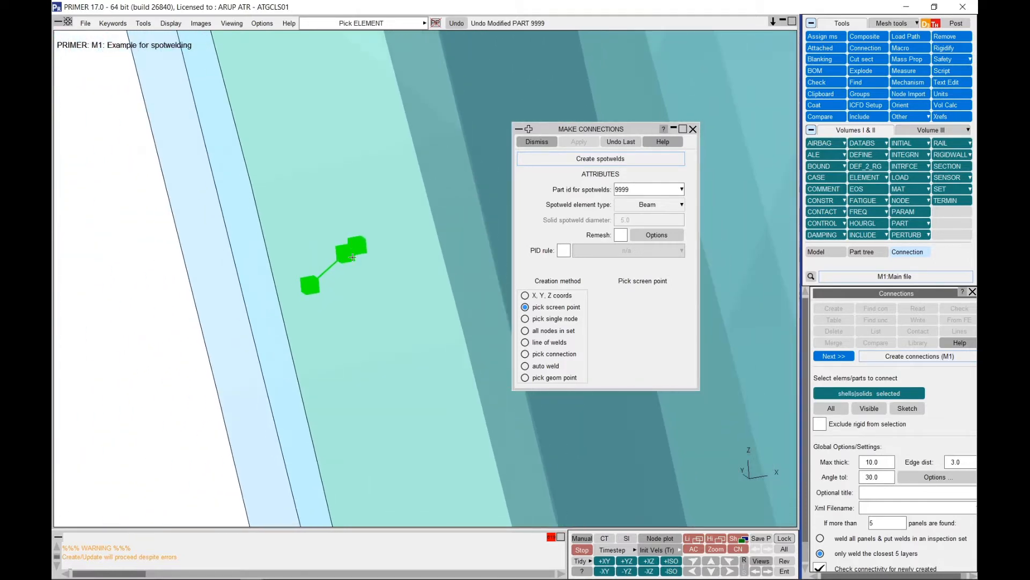
{"action": "middle_click_drag", "start_coordinate": [380, 285], "coordinate": [343, 201]}
{"action": "left_click", "coordinate": [369, 347]}
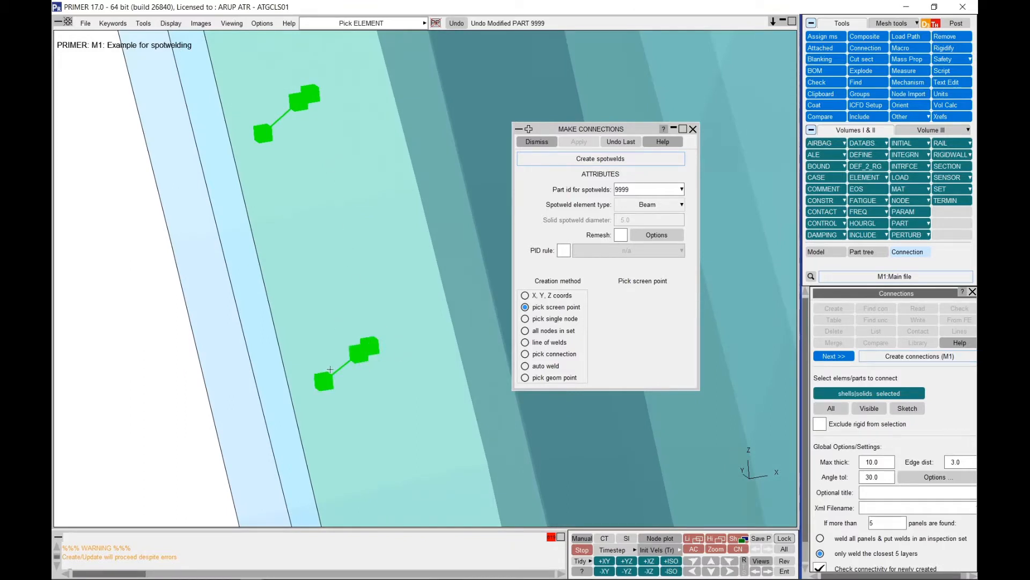
Add two more spotwelds at screen points higher up the same flange, above the existing pair
{"action": "scroll", "coordinate": [360, 365], "scroll_direction": "down", "scroll_amount": 7}
{"action": "scroll", "coordinate": [361, 367], "scroll_direction": "down", "scroll_amount": 7}
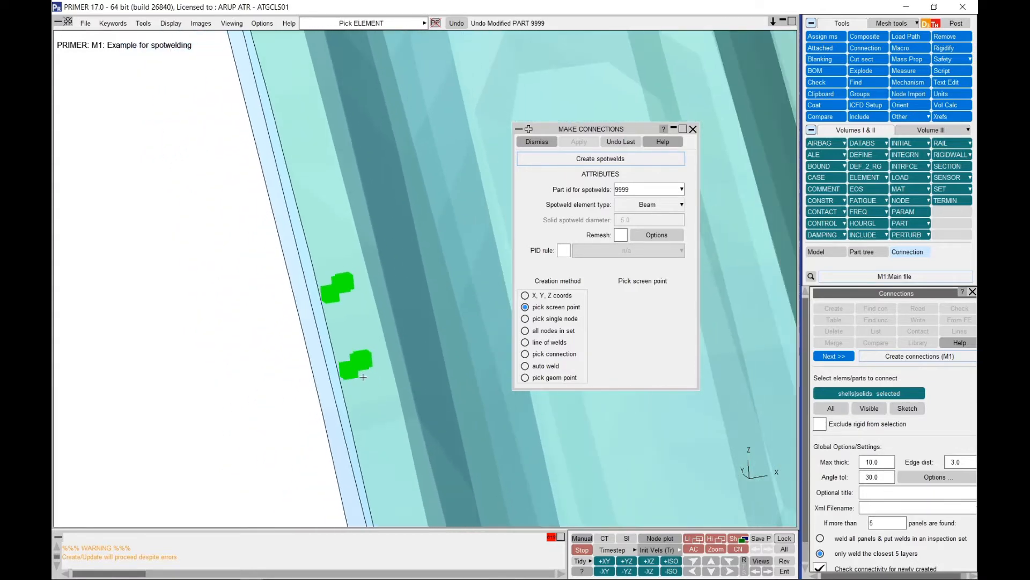
{"action": "left_click_drag", "start_coordinate": [364, 379], "coordinate": [338, 361], "text": "shift"}
{"action": "left_click", "coordinate": [321, 254]}
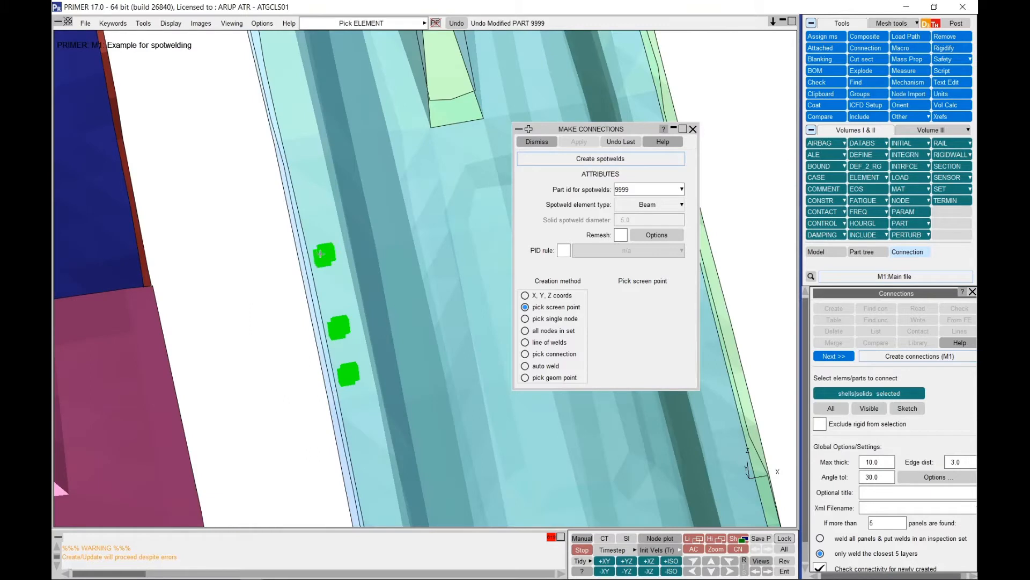
{"action": "left_click", "coordinate": [302, 159]}
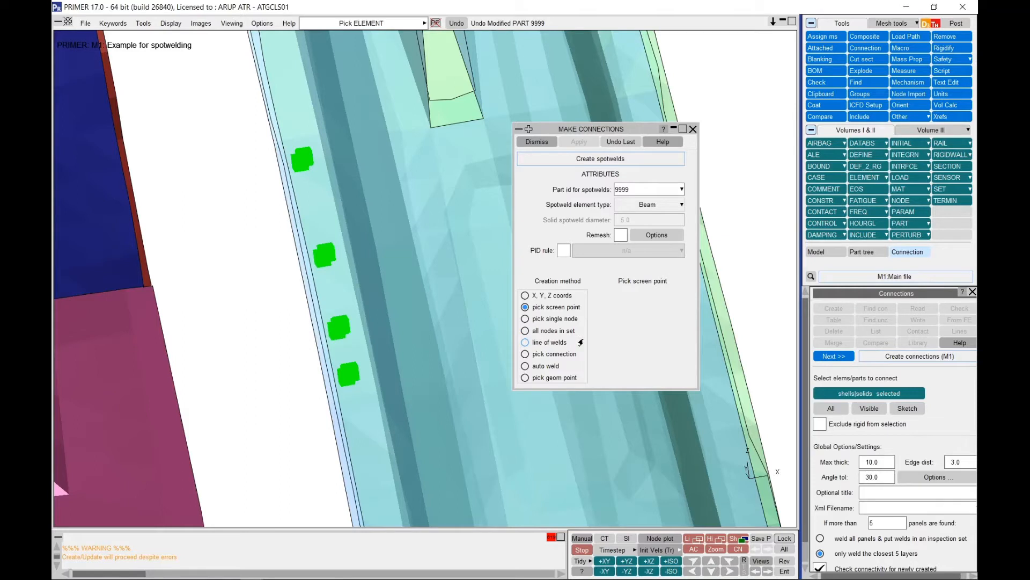
Define a line of welds through four screen points running down the B-pillar's rear flange, below the existing spotwelds
{"action": "middle_click_drag", "start_coordinate": [406, 401], "coordinate": [358, 245], "text": "shift"}
{"action": "scroll", "coordinate": [385, 315], "scroll_direction": "down", "scroll_amount": 2}
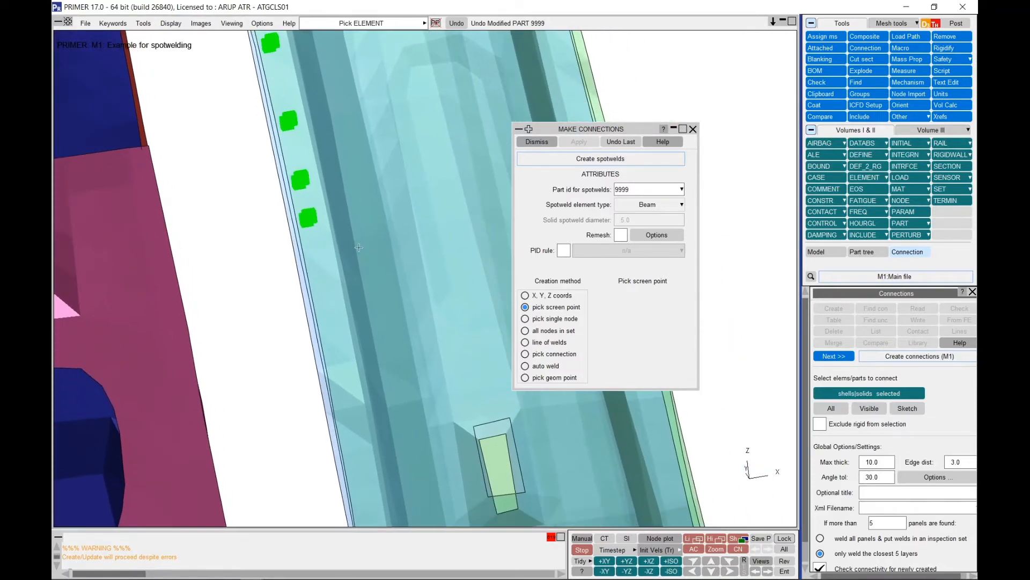
{"action": "left_click", "coordinate": [559, 345]}
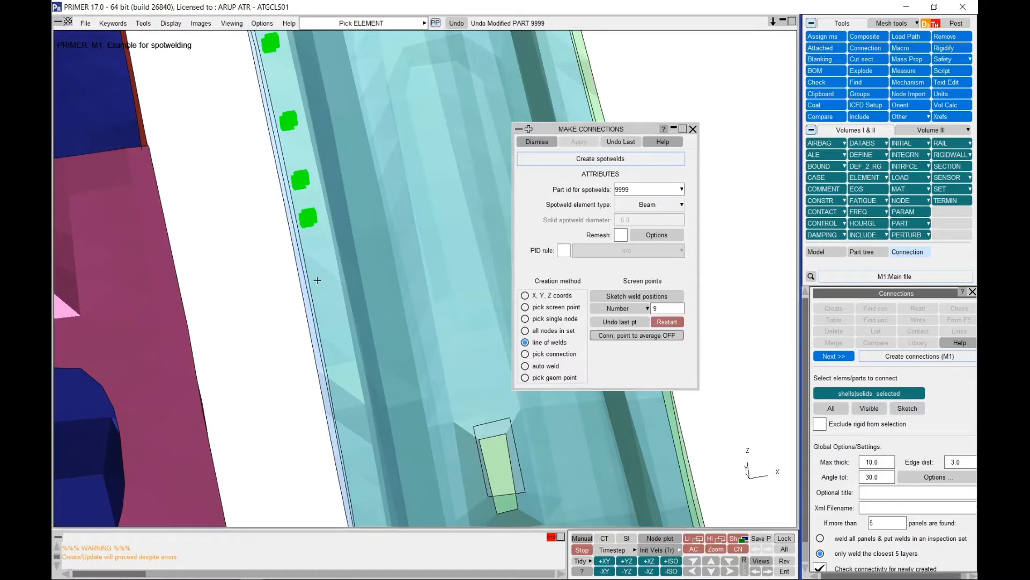
{"action": "scroll", "coordinate": [349, 297], "scroll_direction": "down", "scroll_amount": 2}
{"action": "middle_click_drag", "start_coordinate": [347, 296], "coordinate": [326, 262], "text": "shift"}
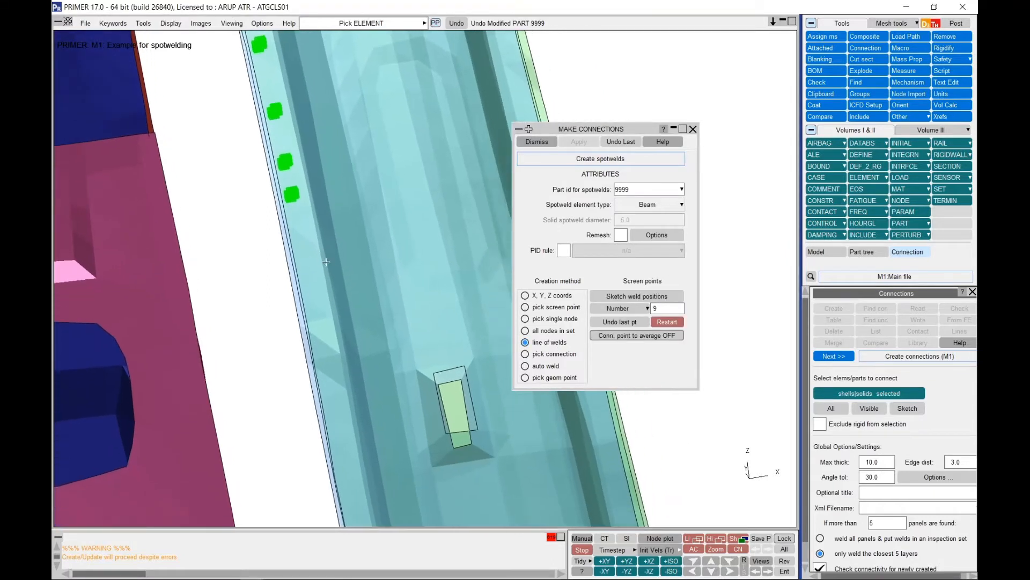
{"action": "left_click", "coordinate": [302, 230]}
{"action": "left_click", "coordinate": [321, 312]}
{"action": "middle_click_drag", "start_coordinate": [321, 312], "coordinate": [320, 263], "text": "shift"}
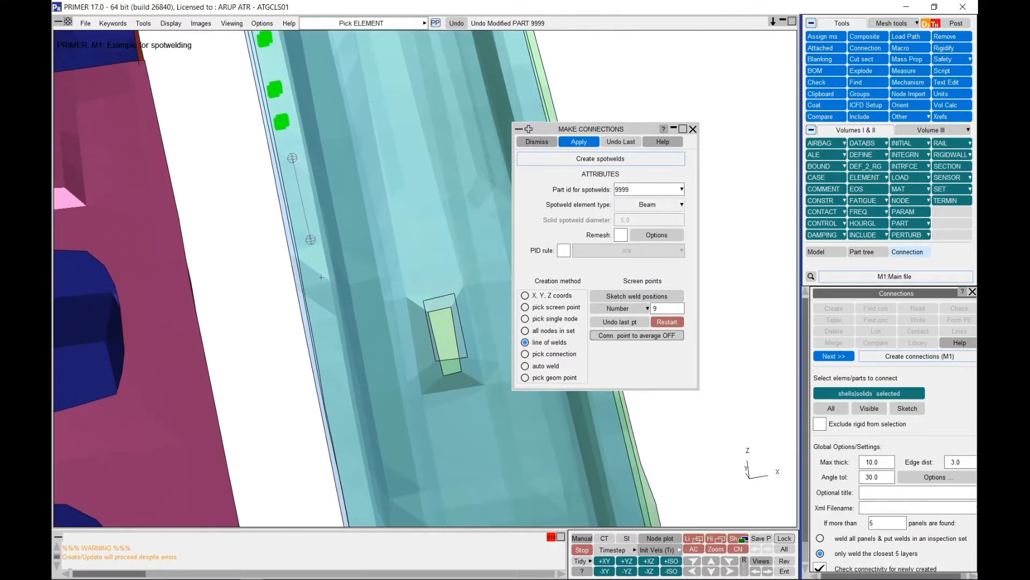
{"action": "left_click", "coordinate": [328, 342]}
{"action": "middle_click_drag", "start_coordinate": [328, 342], "coordinate": [308, 248], "text": "shift"}
{"action": "left_click", "coordinate": [325, 333]}
{"action": "scroll", "coordinate": [334, 285], "scroll_direction": "down", "scroll_amount": 1}
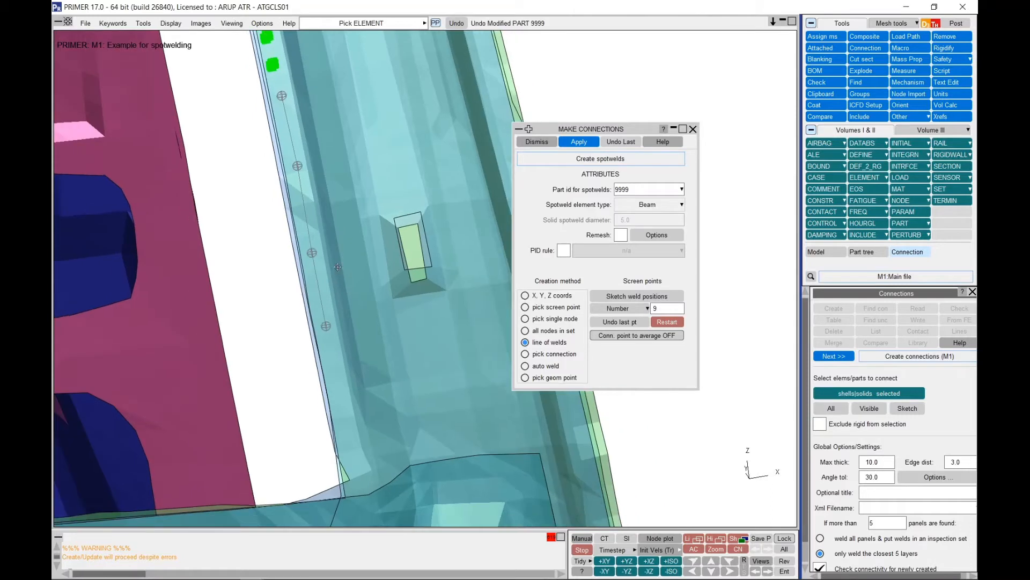
{"action": "middle_click_drag", "start_coordinate": [337, 271], "coordinate": [350, 383], "text": "shift"}
{"action": "scroll", "coordinate": [350, 382], "scroll_direction": "down", "scroll_amount": 1}
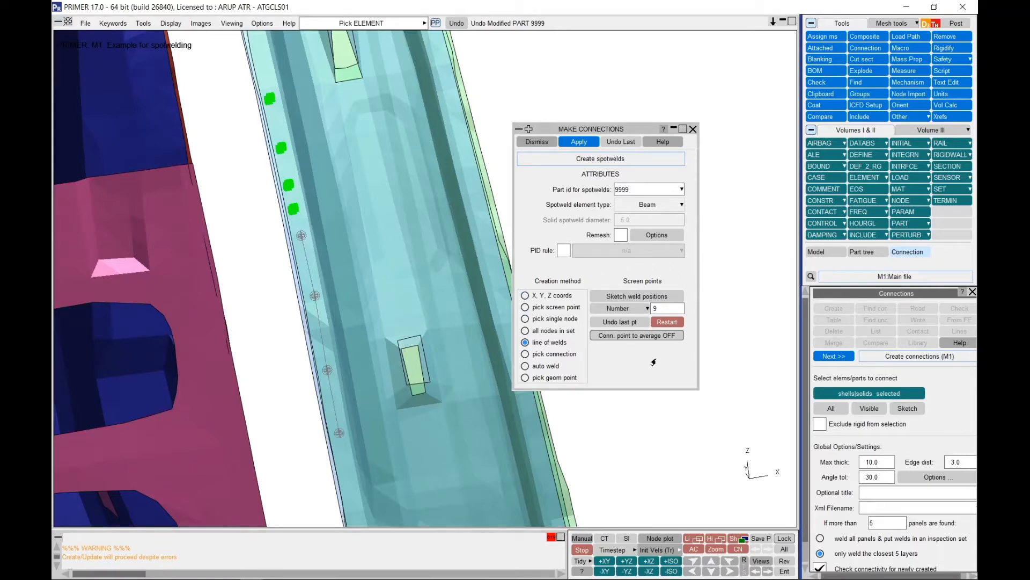
Set the number of welds in the line to 6, preview their positions, and create them along the rear flange
{"action": "left_click", "coordinate": [647, 310]}
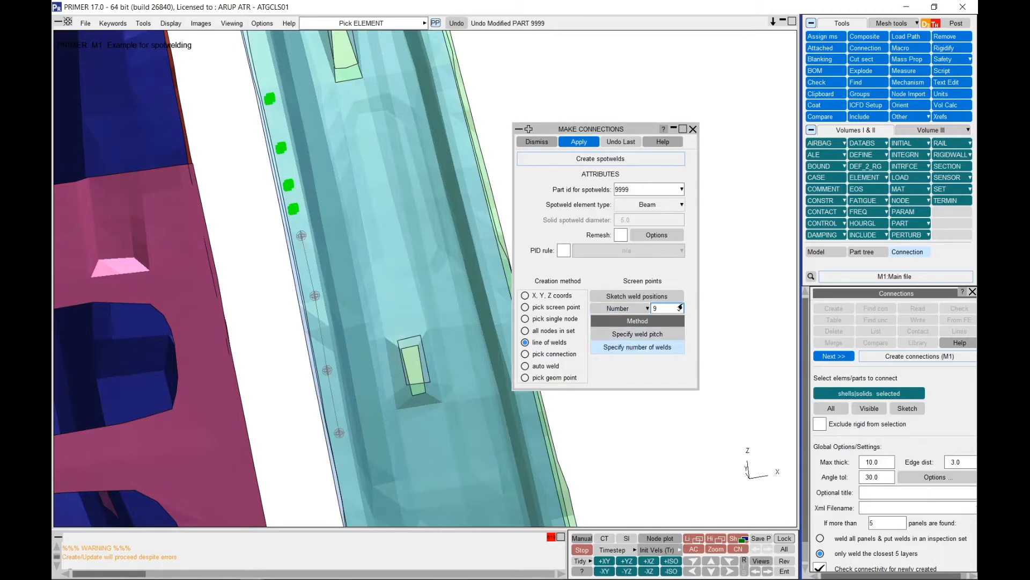
{"action": "left_click", "coordinate": [688, 285]}
{"action": "left_click_drag", "start_coordinate": [667, 313], "coordinate": [646, 313]}
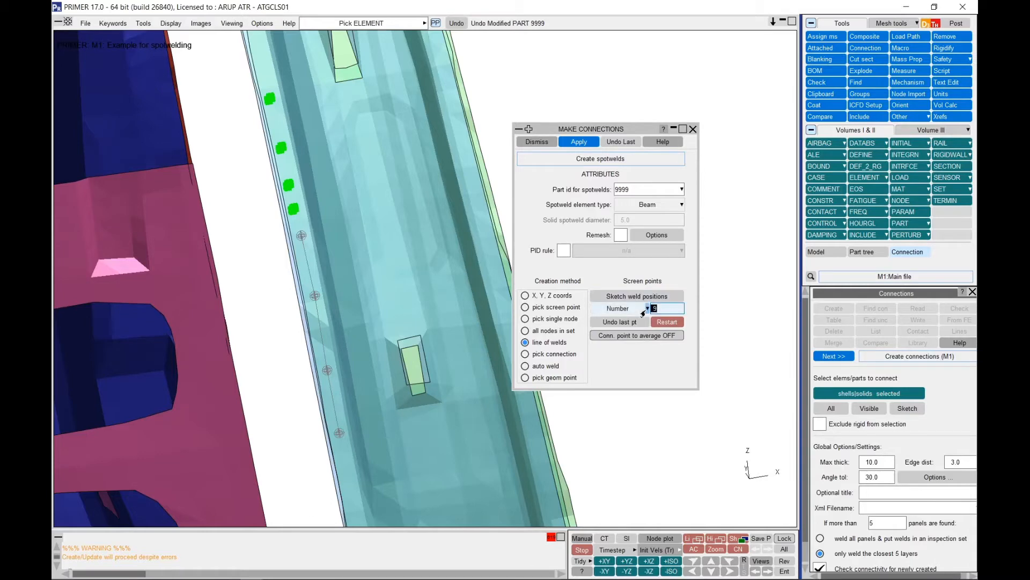
{"action": "type", "text": "6"}
{"action": "left_click", "coordinate": [656, 301]}
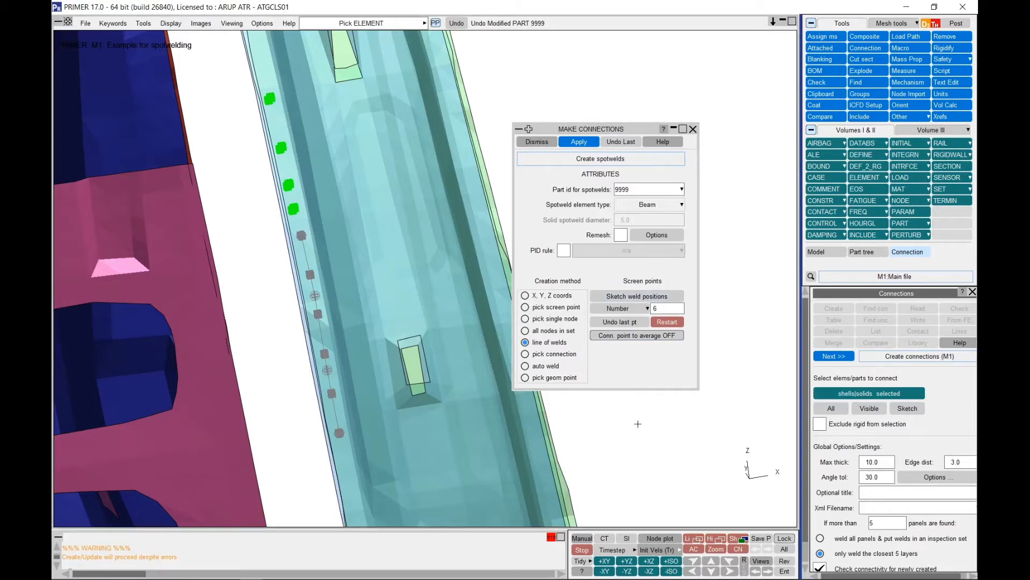
{"action": "left_click", "coordinate": [574, 142]}
{"action": "middle_click_drag", "start_coordinate": [401, 229], "coordinate": [353, 292], "text": "shift"}
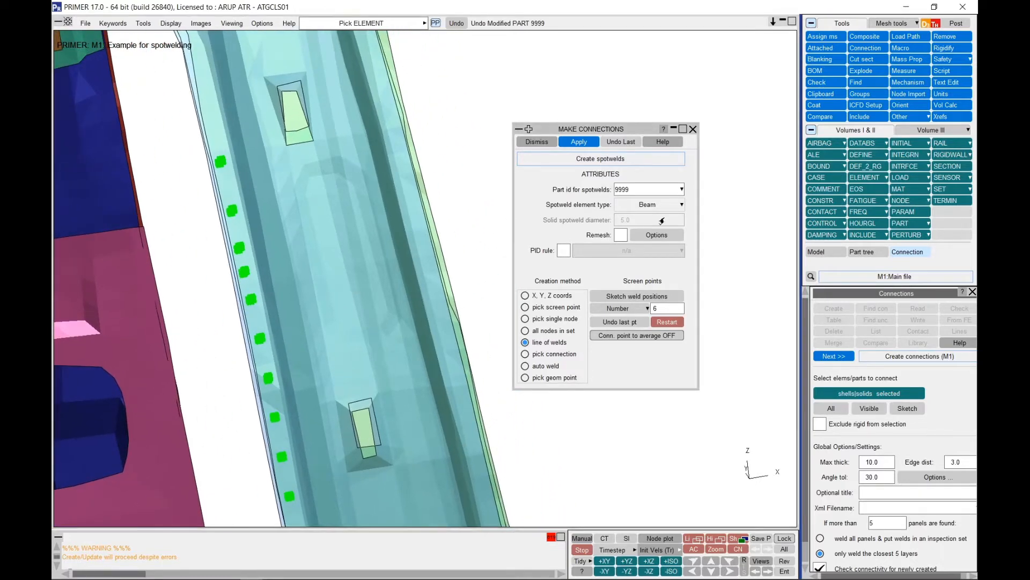
Create a Hexa spotweld with a 5.0 diameter at a screen point on the B-pillar's front flange, level with the lower slot
{"action": "left_click", "coordinate": [681, 205]}
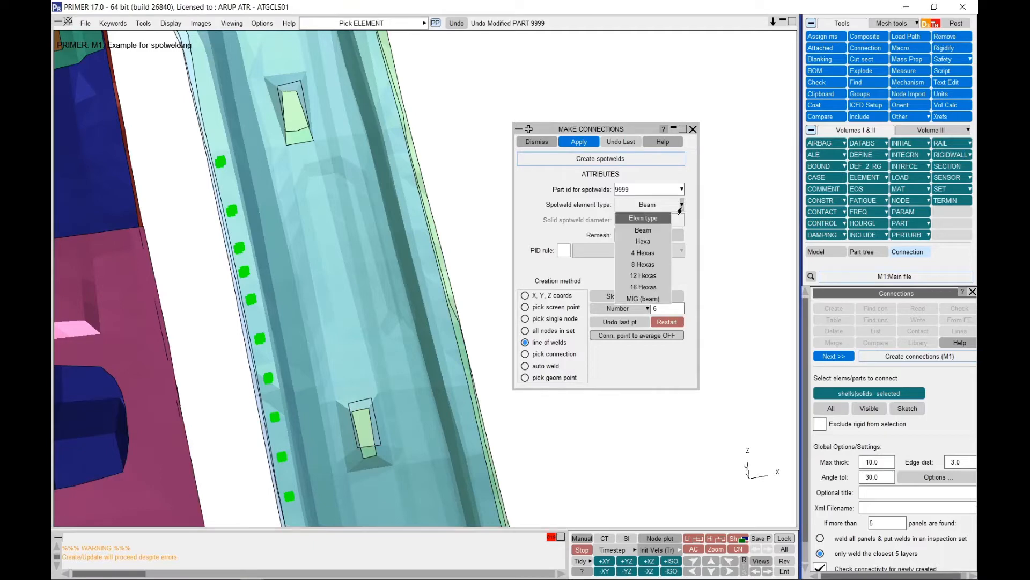
{"action": "left_click", "coordinate": [658, 245]}
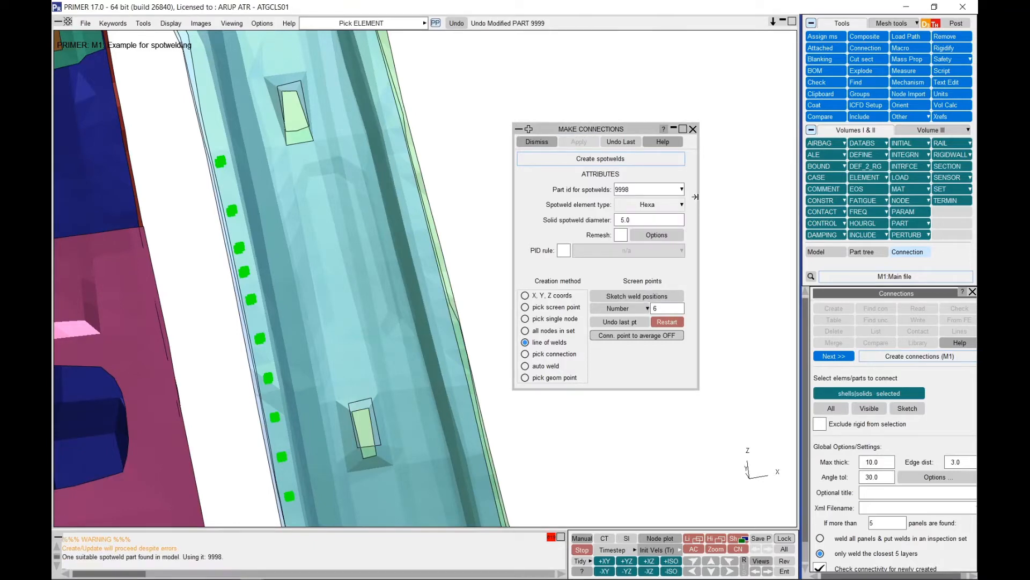
{"action": "middle_click_drag", "start_coordinate": [410, 390], "coordinate": [338, 220], "text": "shift"}
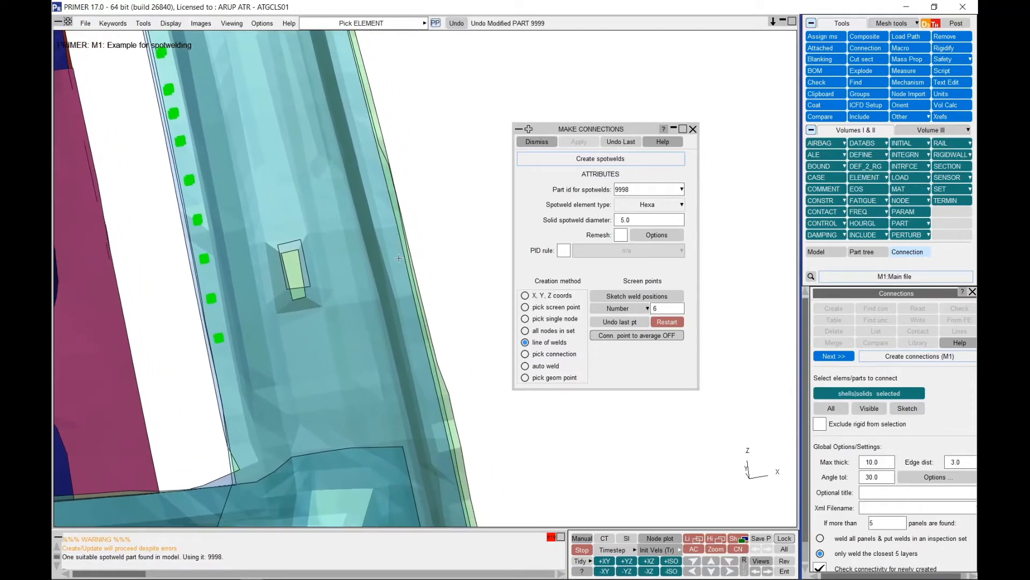
{"action": "scroll", "coordinate": [399, 258], "scroll_direction": "up", "scroll_amount": 5}
{"action": "scroll", "coordinate": [399, 258], "scroll_direction": "up", "scroll_amount": 1}
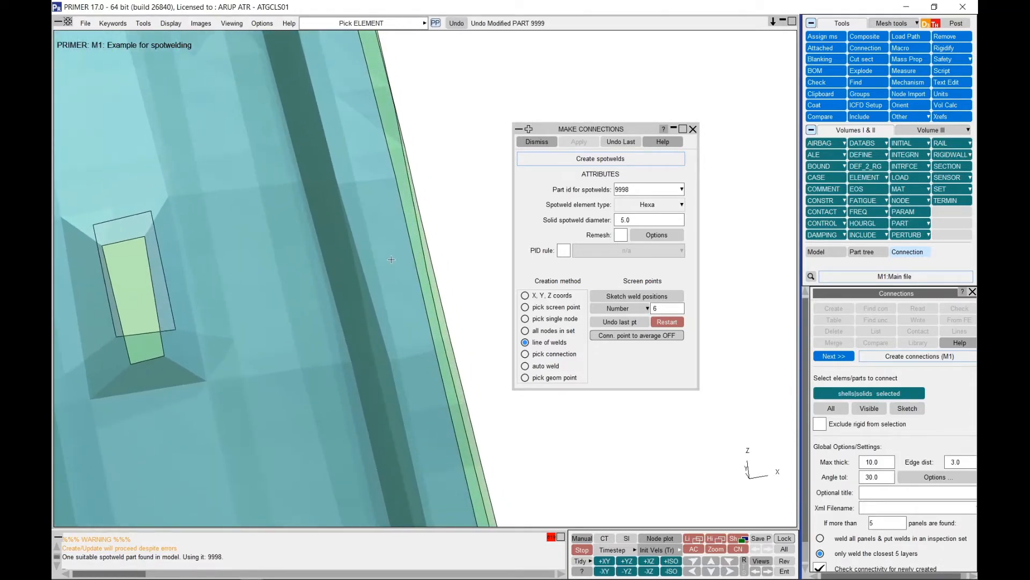
{"action": "scroll", "coordinate": [392, 260], "scroll_direction": "up", "scroll_amount": 3}
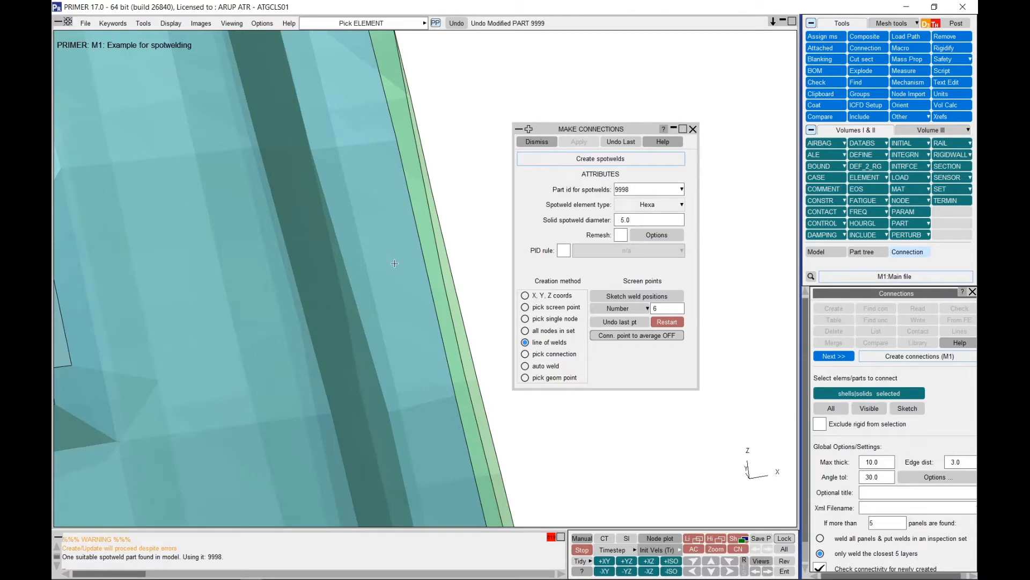
{"action": "left_click", "coordinate": [525, 307]}
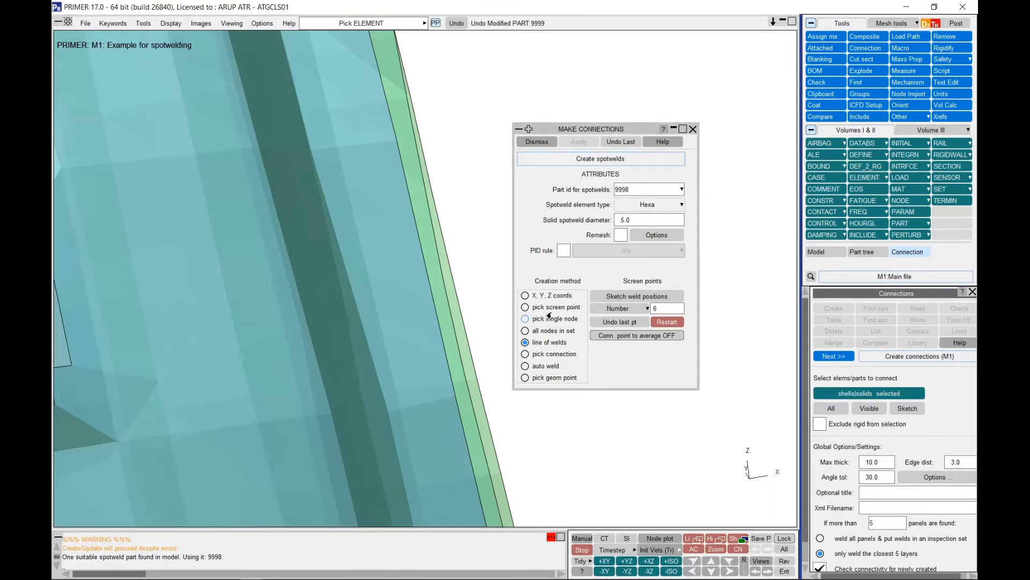
{"action": "left_click", "coordinate": [392, 254]}
Inspect the new solid spotweld up close and add a second one with a 3.0 diameter just below it on the flange
{"action": "left_click_drag", "start_coordinate": [398, 275], "coordinate": [390, 260], "text": "shift"}
{"action": "middle_click_drag", "start_coordinate": [340, 189], "coordinate": [431, 407], "text": "shift"}
{"action": "scroll", "coordinate": [352, 226], "scroll_direction": "up", "scroll_amount": 5}
{"action": "middle_click_drag", "start_coordinate": [350, 226], "coordinate": [386, 276], "text": "shift"}
{"action": "mouse_move", "coordinate": [386, 276]}
{"action": "left_mouse_down", "text": "shift"}
{"action": "mouse_move", "coordinate": [383, 256]}
{"action": "mouse_move", "coordinate": [394, 294]}
{"action": "left_mouse_up", "text": "shift"}
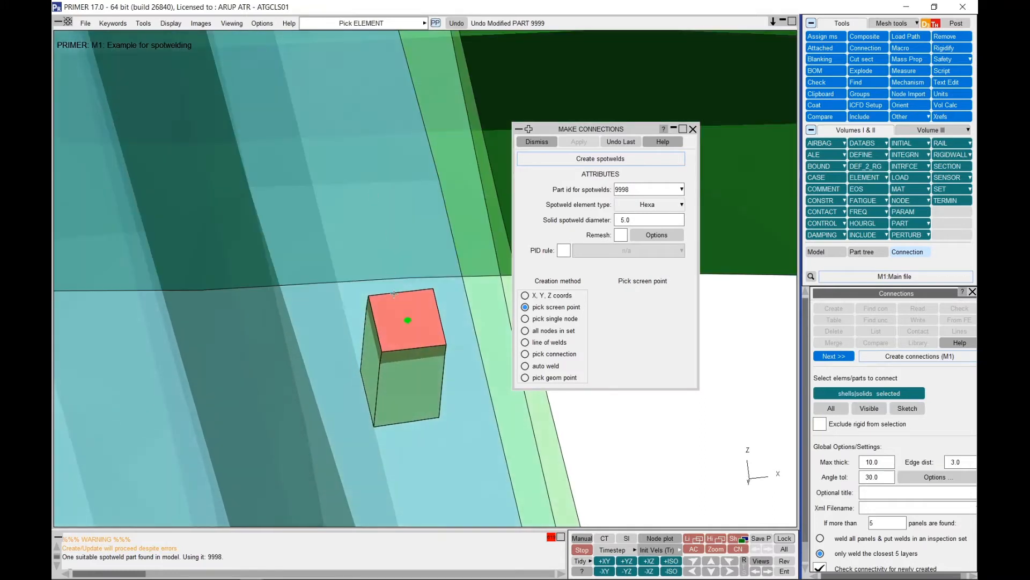
{"action": "left_click_drag", "start_coordinate": [405, 347], "coordinate": [408, 356], "text": "shift"}
{"action": "scroll", "coordinate": [407, 354], "scroll_direction": "down", "scroll_amount": 4}
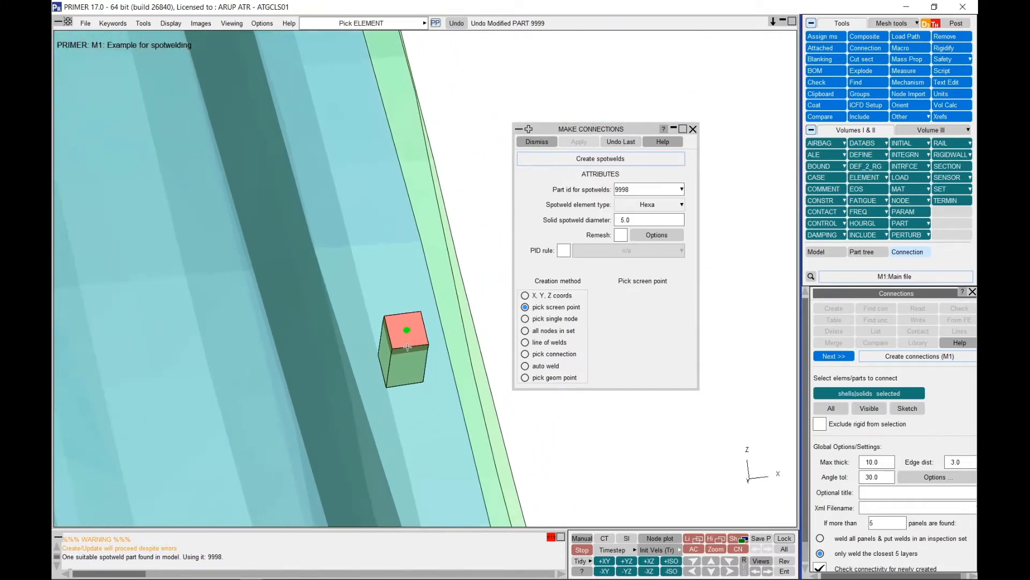
{"action": "middle_click_drag", "start_coordinate": [408, 348], "coordinate": [361, 190], "text": "shift"}
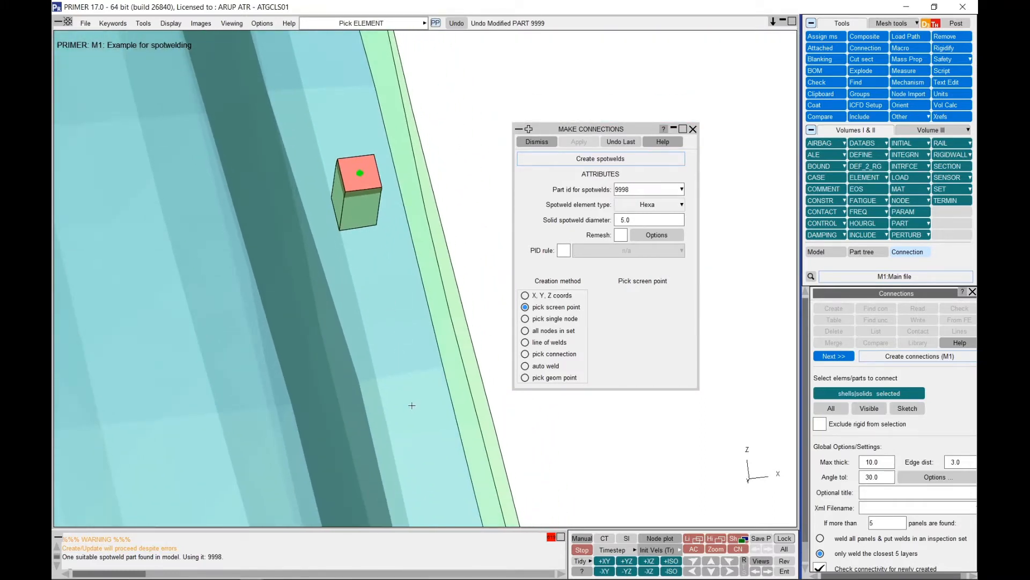
{"action": "double_click", "coordinate": [642, 219]}
{"action": "type", "text": "3.0"}
{"action": "key", "text": "Return"}
{"action": "left_click", "coordinate": [414, 392]}
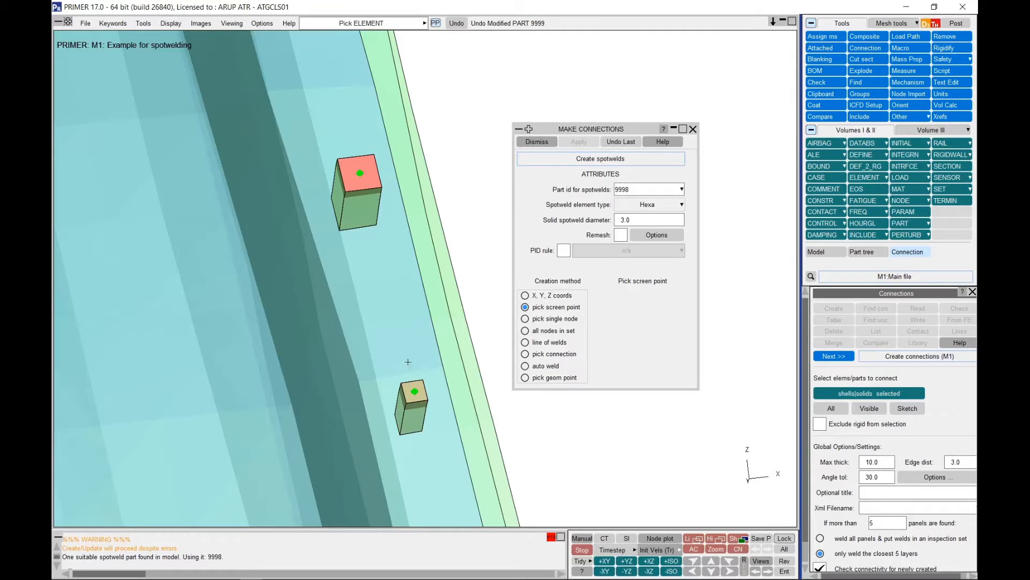
Compare the sizes of the two solid spotwelds and review the available spotweld element types
{"action": "scroll", "coordinate": [416, 430], "scroll_direction": "down", "scroll_amount": 4}
{"action": "left_click_drag", "start_coordinate": [403, 356], "coordinate": [342, 262], "text": "shift"}
{"action": "middle_click_drag", "start_coordinate": [338, 258], "coordinate": [365, 345], "text": "shift"}
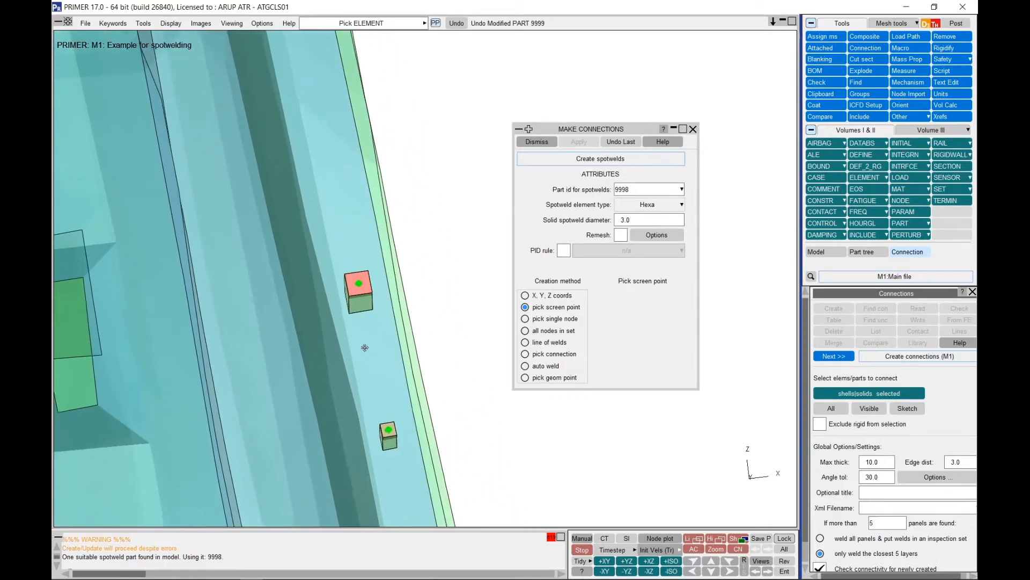
{"action": "scroll", "coordinate": [363, 303], "scroll_direction": "down", "scroll_amount": 5}
{"action": "middle_click_drag", "start_coordinate": [363, 302], "coordinate": [371, 321], "text": "shift"}
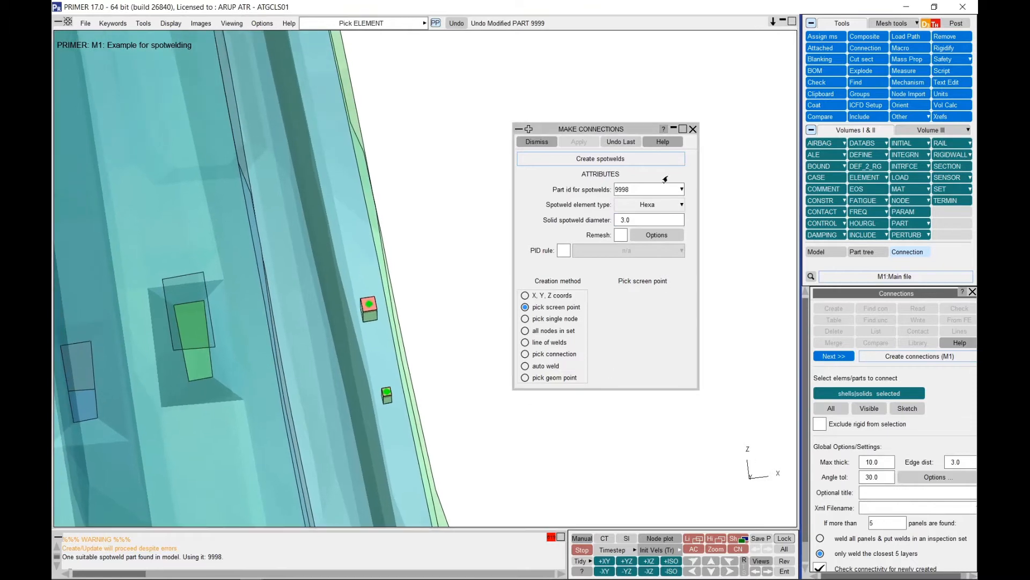
{"action": "left_click", "coordinate": [682, 204]}
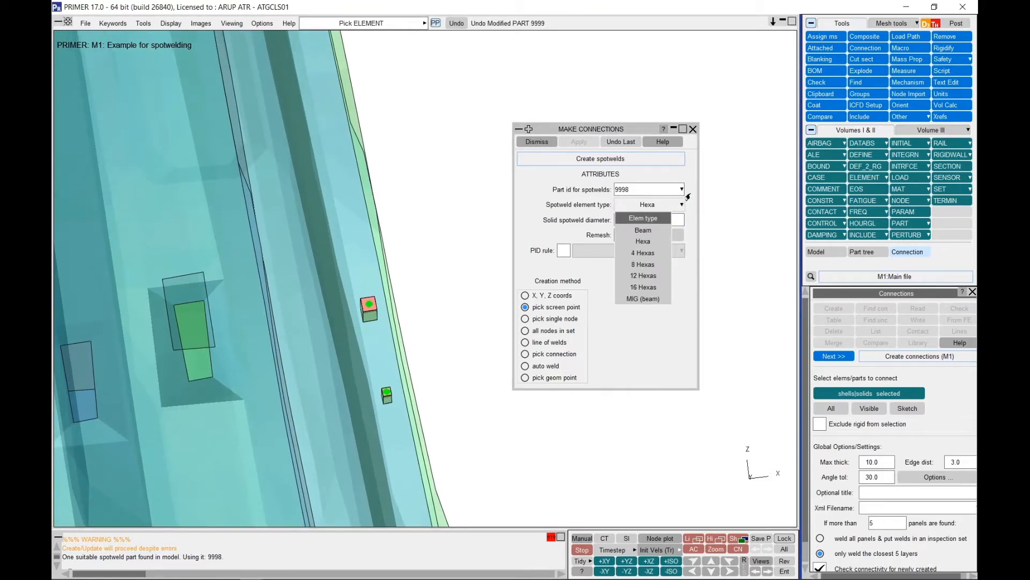
{"action": "left_click", "coordinate": [688, 192]}
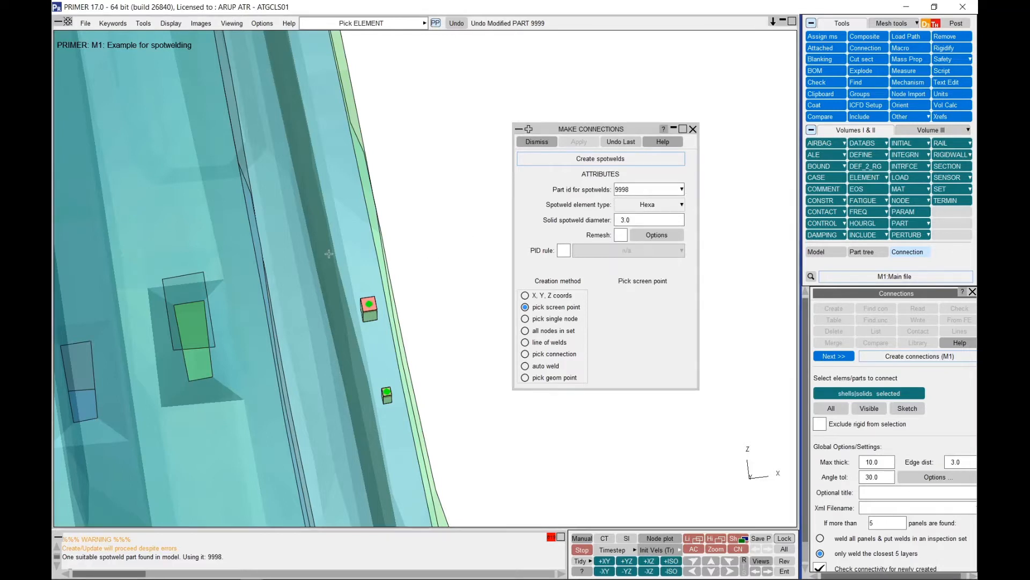
Examine the spotwelds along both B-pillar flanges, including a close look at the beam welds on the rear flange
{"action": "scroll", "coordinate": [329, 263], "scroll_direction": "down", "scroll_amount": 3}
{"action": "scroll", "coordinate": [329, 263], "scroll_direction": "down", "scroll_amount": 2}
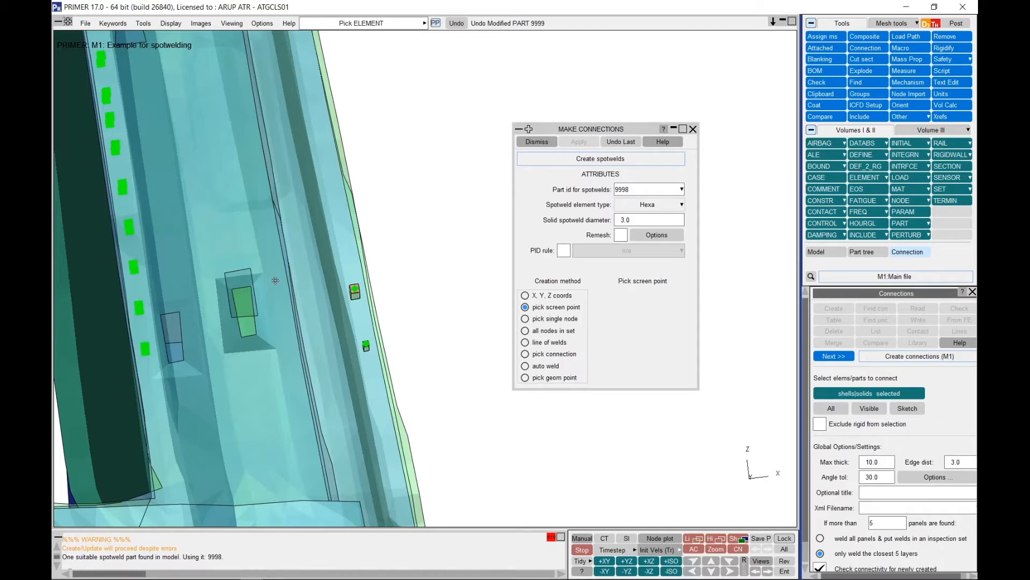
{"action": "scroll", "coordinate": [281, 283], "scroll_direction": "up", "scroll_amount": 2}
{"action": "scroll", "coordinate": [345, 293], "scroll_direction": "down", "scroll_amount": 4}
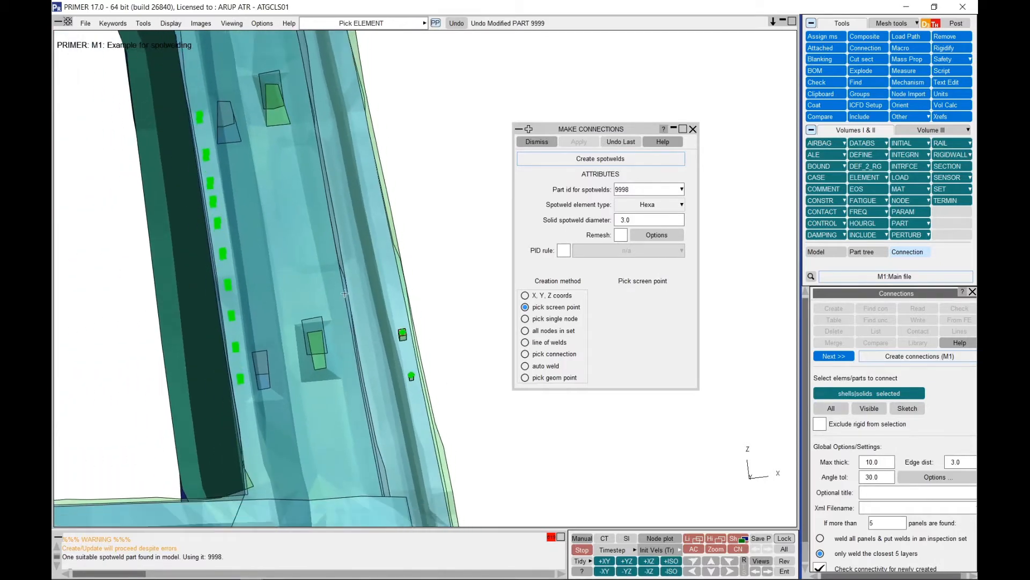
{"action": "left_click_drag", "start_coordinate": [344, 293], "coordinate": [410, 298], "text": "shift"}
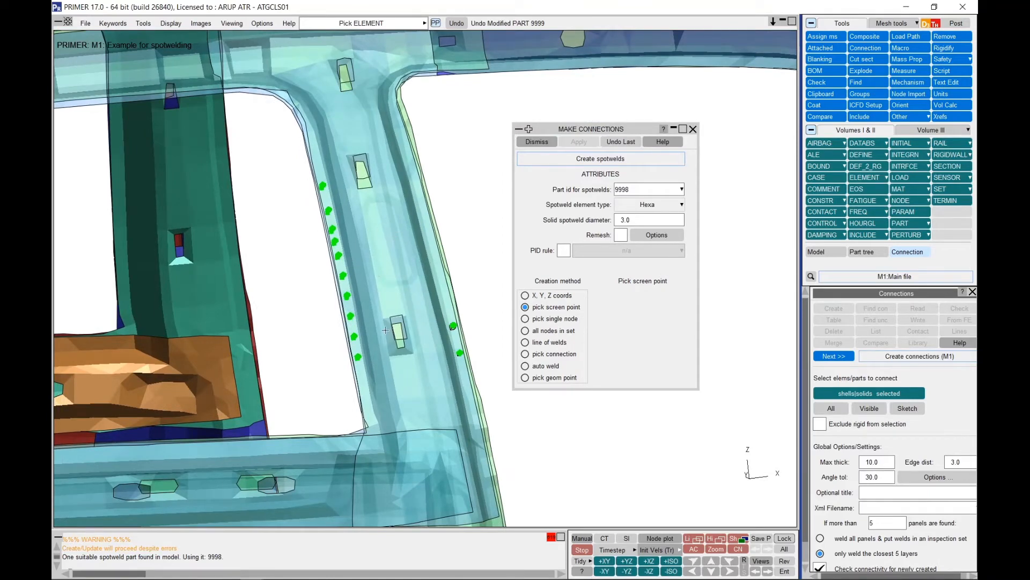
{"action": "scroll", "coordinate": [382, 310], "scroll_direction": "up", "scroll_amount": 5}
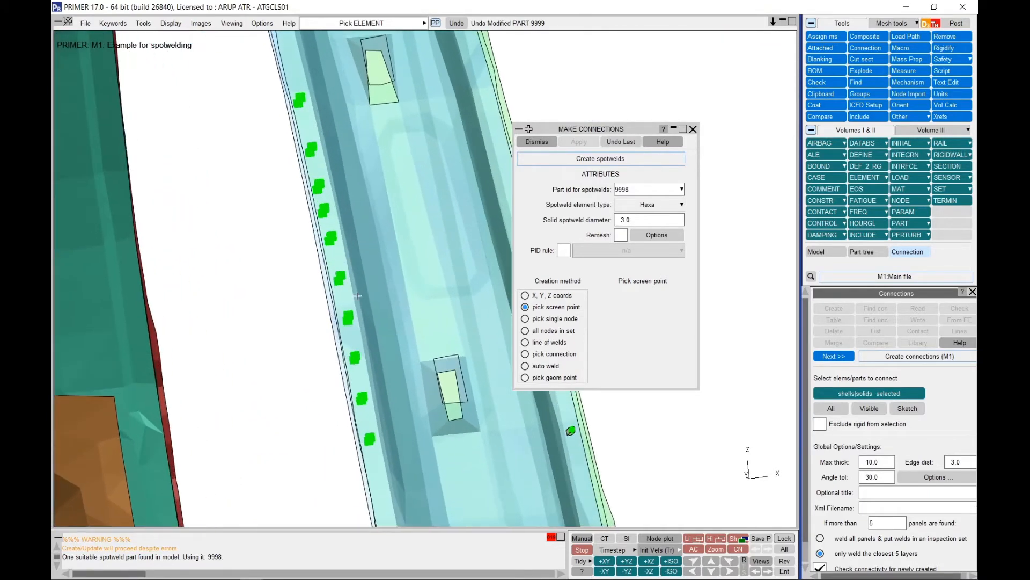
{"action": "scroll", "coordinate": [338, 278], "scroll_direction": "up", "scroll_amount": 4}
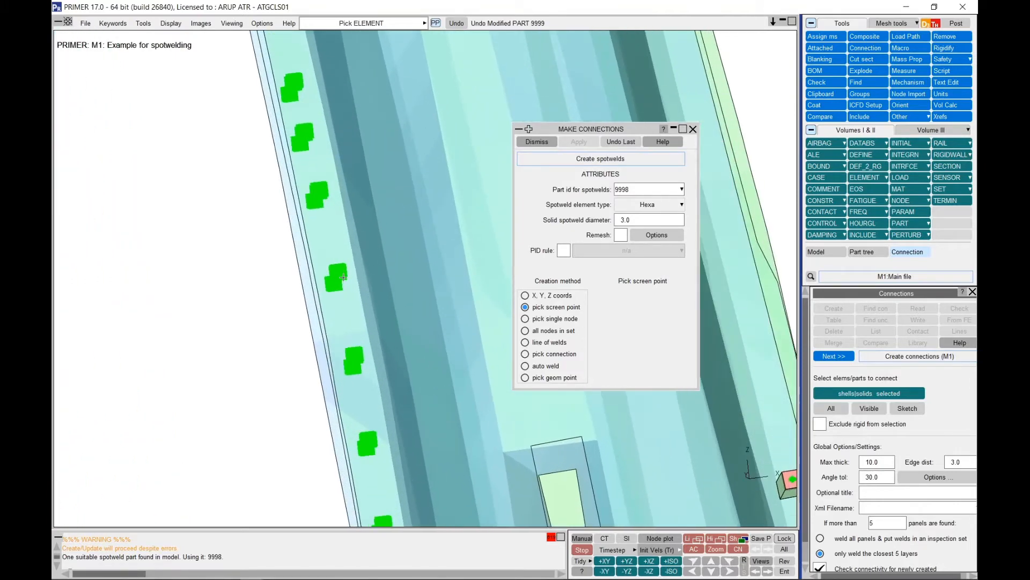
{"action": "scroll", "coordinate": [344, 278], "scroll_direction": "down", "scroll_amount": 10}
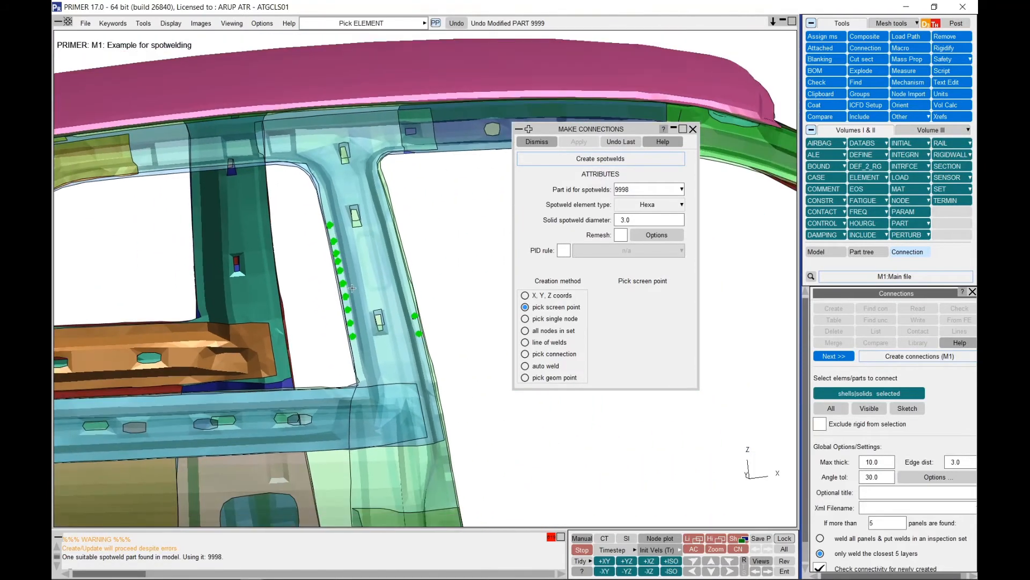
Show the whole car body and switch the spotweld creation method to auto weld
{"action": "key", "text": "a"}
{"action": "mouse_move", "coordinate": [369, 286]}
{"action": "left_mouse_down", "text": "shift"}
{"action": "mouse_move", "coordinate": [332, 240]}
{"action": "mouse_move", "coordinate": [373, 245]}
{"action": "mouse_move", "coordinate": [392, 285]}
{"action": "mouse_move", "coordinate": [362, 271]}
{"action": "left_mouse_up", "text": "shift"}
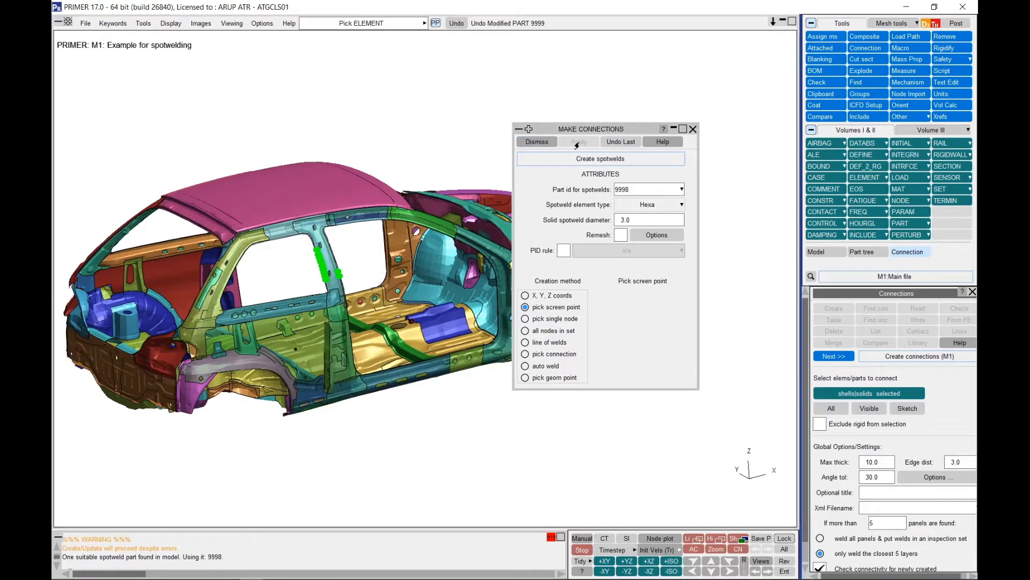
{"action": "left_click_drag", "start_coordinate": [586, 129], "coordinate": [689, 147]}
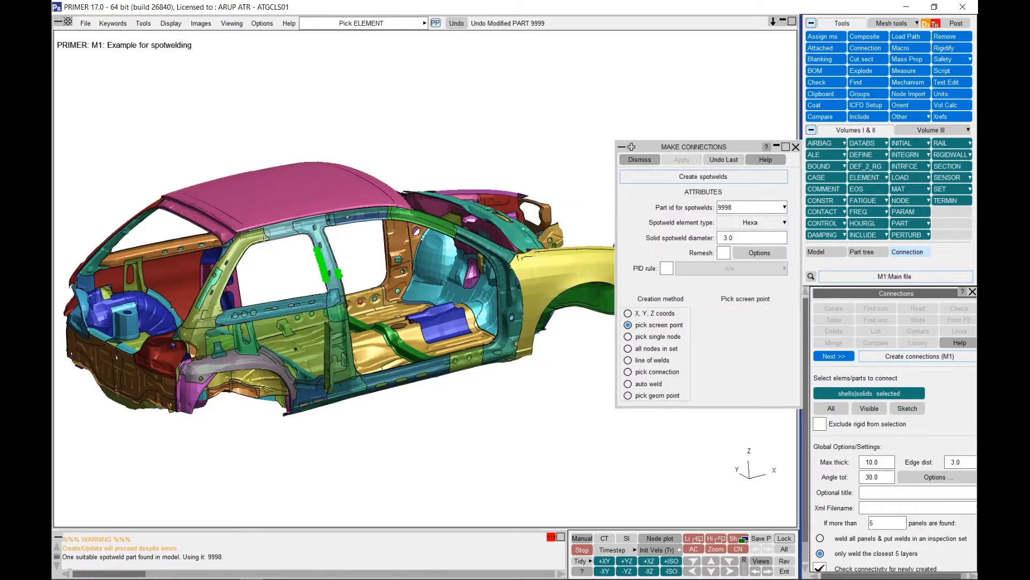
{"action": "left_click_drag", "start_coordinate": [315, 262], "coordinate": [317, 251], "text": "shift"}
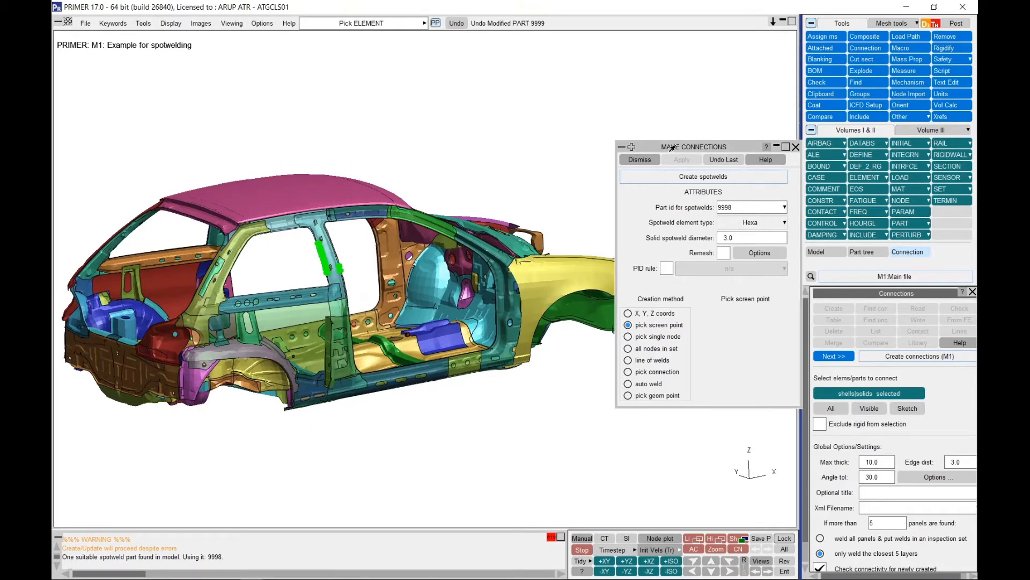
{"action": "left_click_drag", "start_coordinate": [672, 148], "coordinate": [640, 75]}
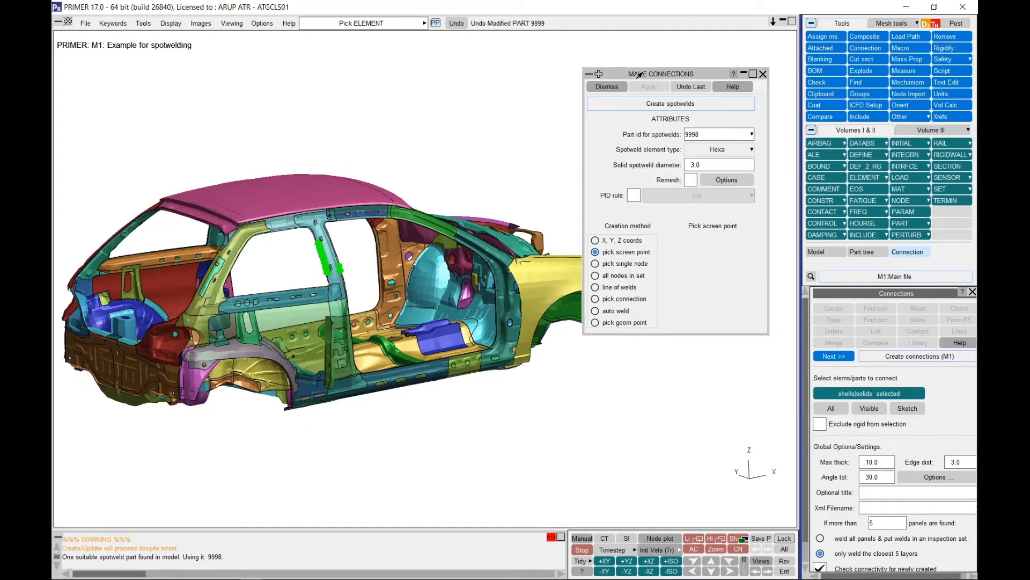
{"action": "left_click", "coordinate": [596, 310]}
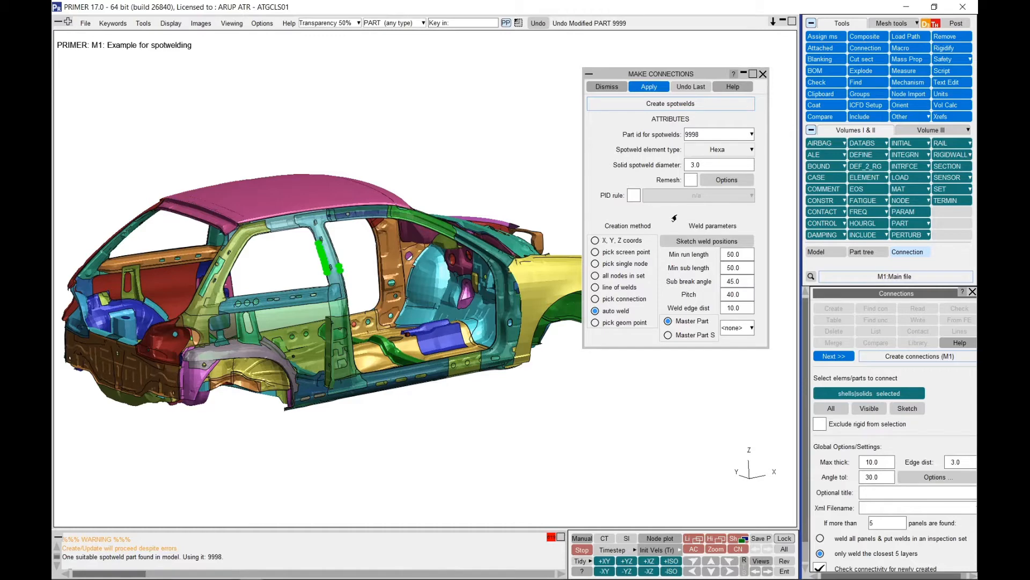
Generate Hexa spotwelds automatically across the whole car body, keeping the 3.0 diameter and the default auto weld parameters
{"action": "middle_click_drag", "start_coordinate": [506, 269], "coordinate": [481, 266], "text": "shift"}
{"action": "left_click_drag", "start_coordinate": [481, 266], "coordinate": [480, 287], "text": "shift"}
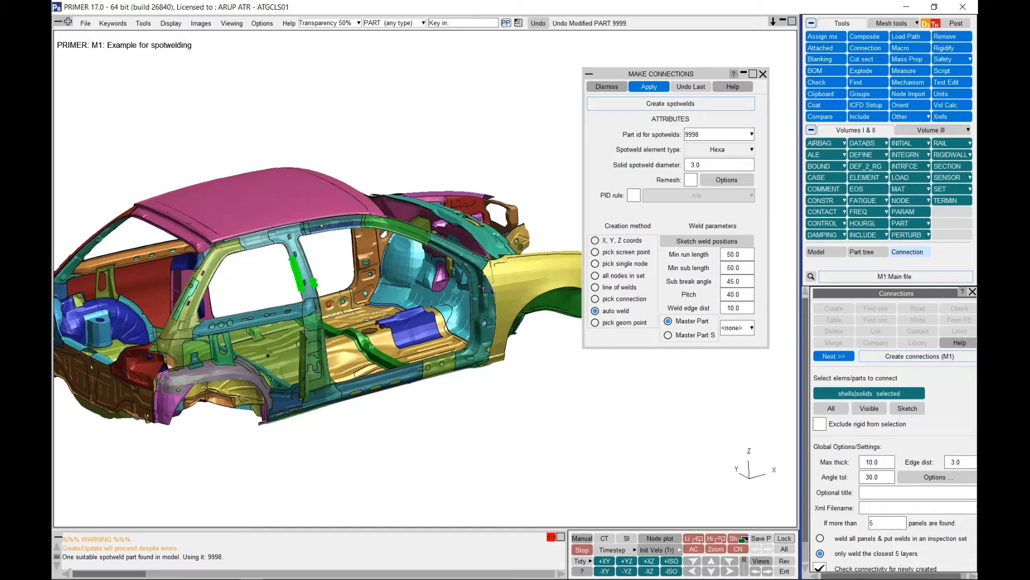
{"action": "scroll", "coordinate": [447, 255], "scroll_direction": "up", "scroll_amount": 2}
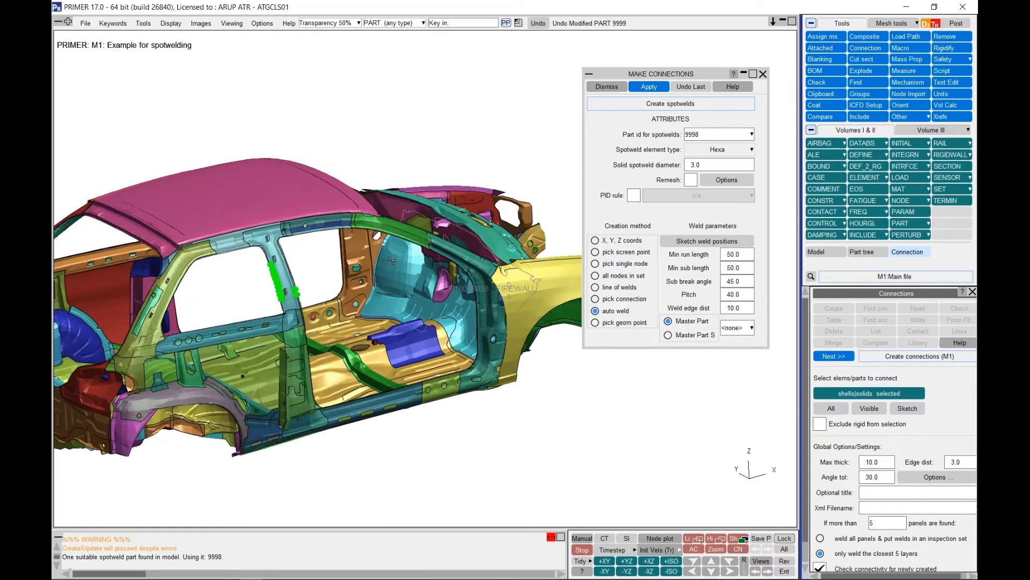
{"action": "middle_click_drag", "start_coordinate": [420, 284], "coordinate": [452, 262], "text": "shift"}
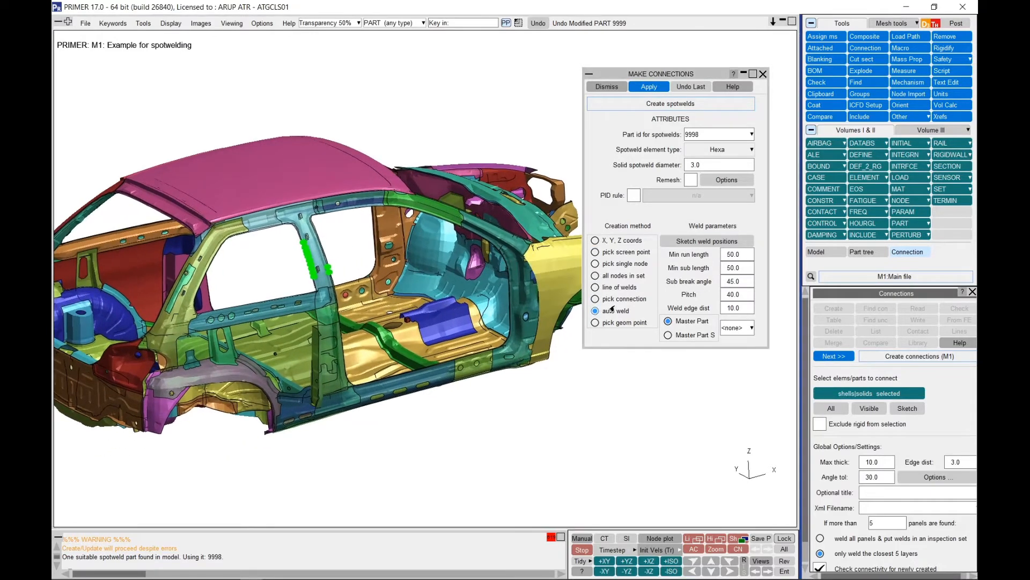
{"action": "scroll", "coordinate": [423, 279], "scroll_direction": "down", "scroll_amount": 1}
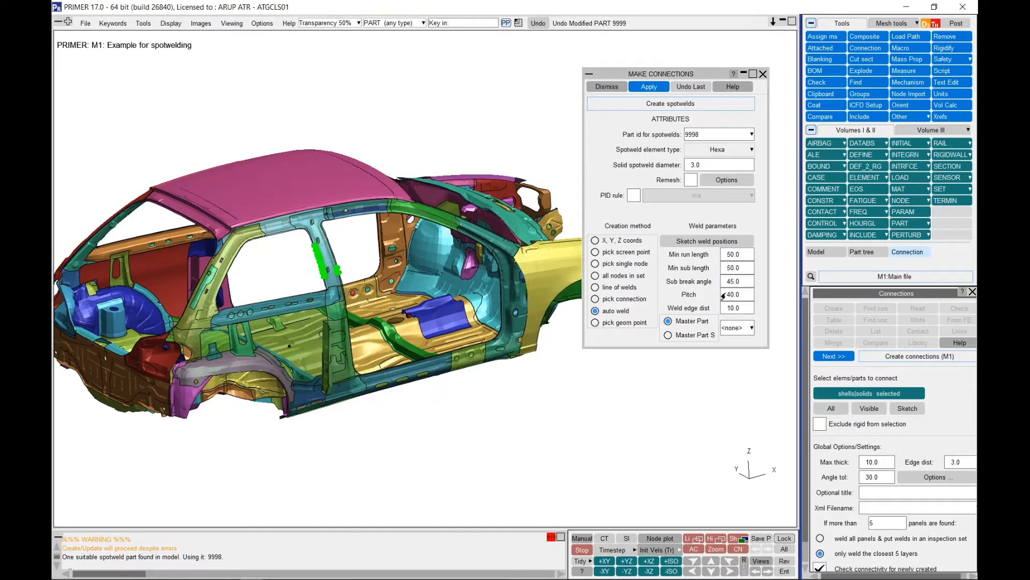
{"action": "mouse_move", "coordinate": [658, 319]}
{"action": "left_click_drag", "start_coordinate": [698, 76], "coordinate": [703, 206]}
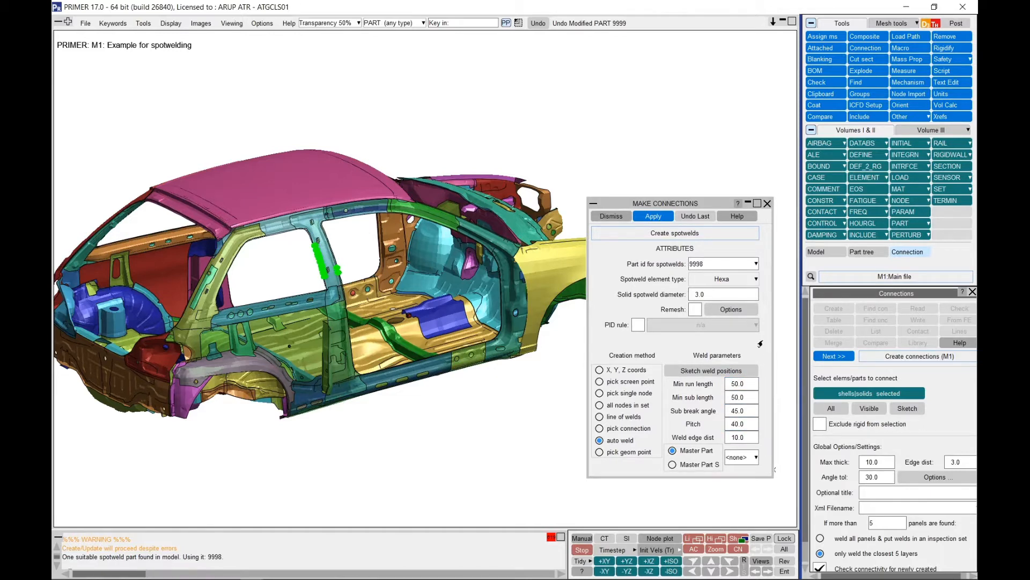
{"action": "scroll", "coordinate": [449, 285], "scroll_direction": "down", "scroll_amount": 1}
{"action": "middle_click_drag", "start_coordinate": [432, 287], "coordinate": [408, 272], "text": "shift"}
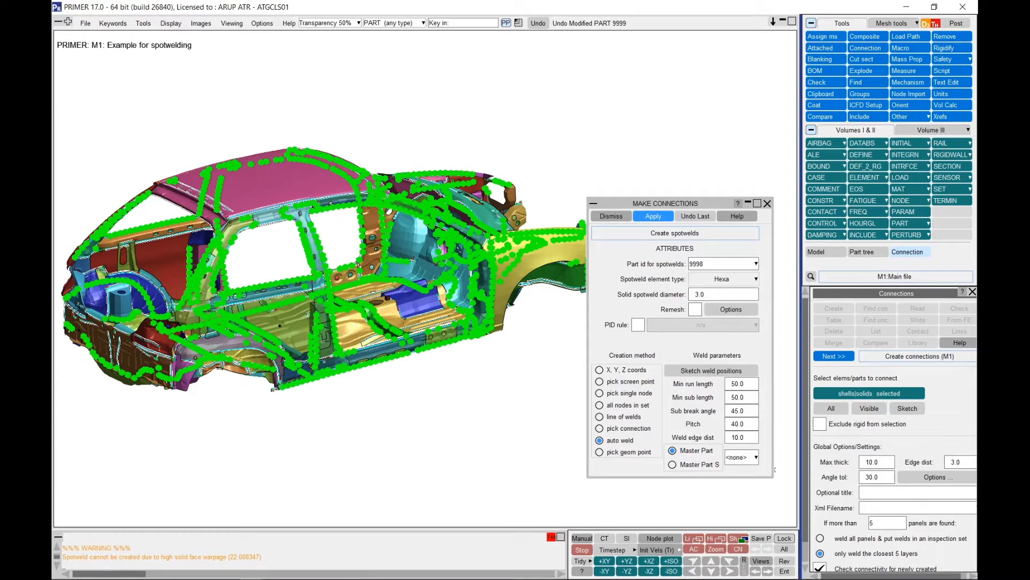
Examine the automatically generated spotwelds along the roof, door openings, sill, rear end and front fender of the car body
{"action": "left_click_drag", "start_coordinate": [324, 388], "coordinate": [382, 311]}
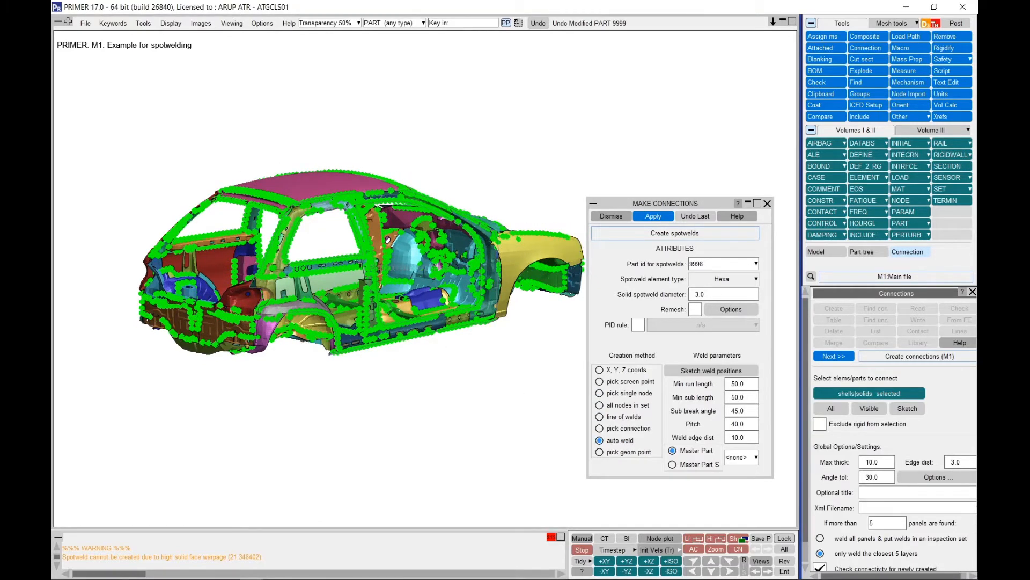
{"action": "scroll", "coordinate": [360, 263], "scroll_direction": "up", "scroll_amount": 2}
{"action": "left_click_drag", "start_coordinate": [354, 279], "coordinate": [334, 326]}
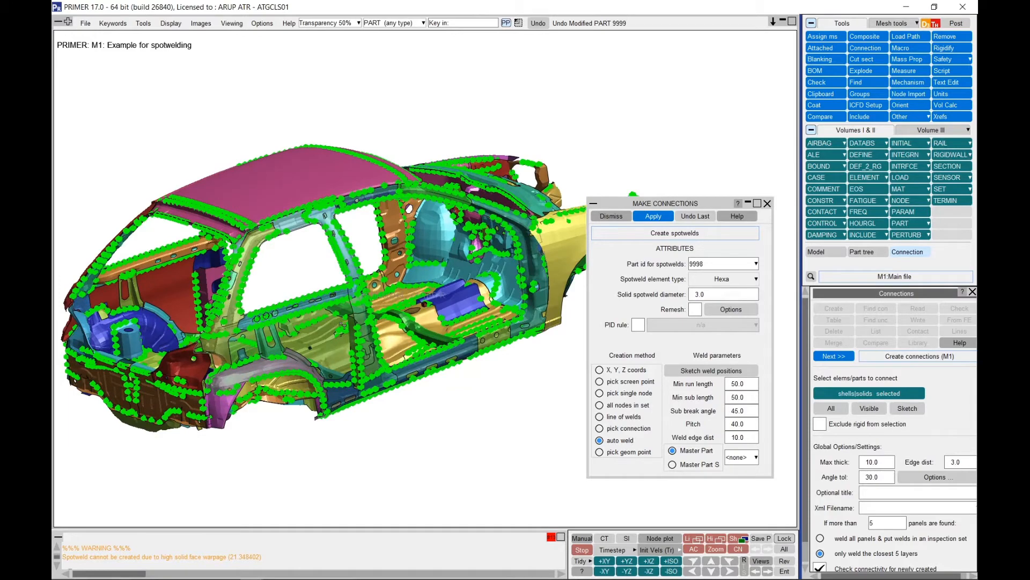
{"action": "left_click_drag", "start_coordinate": [354, 324], "coordinate": [385, 200]}
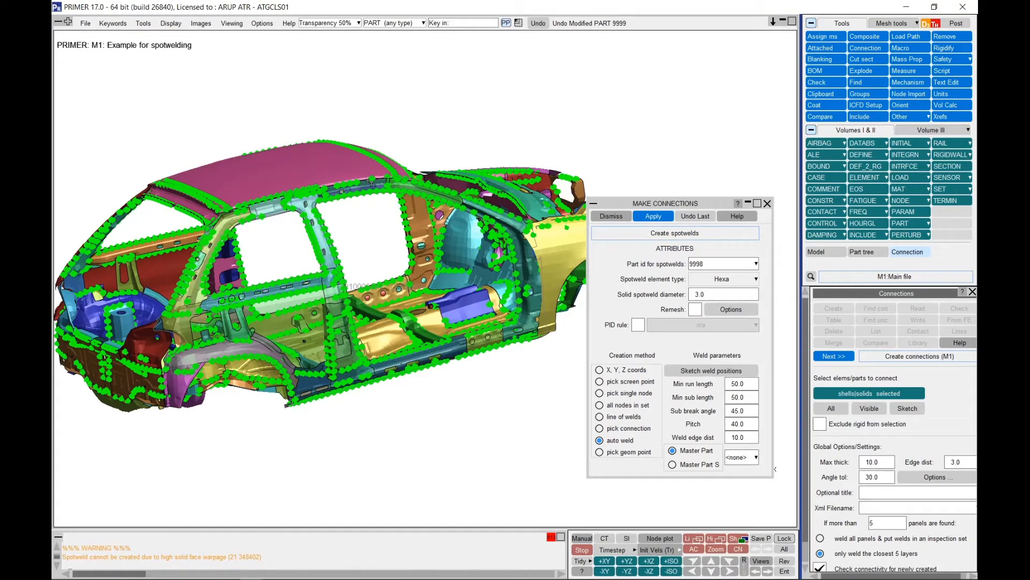
{"action": "left_click_drag", "start_coordinate": [372, 183], "coordinate": [313, 240]}
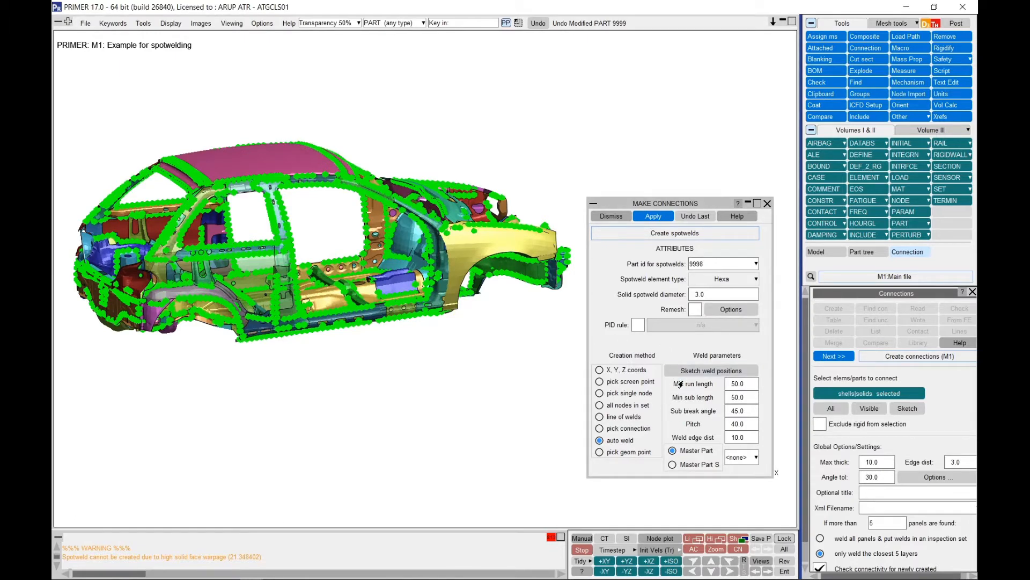
{"action": "scroll", "coordinate": [499, 314], "scroll_direction": "up", "scroll_amount": 3}
{"action": "middle_click_drag", "start_coordinate": [515, 322], "coordinate": [513, 387], "text": "shift"}
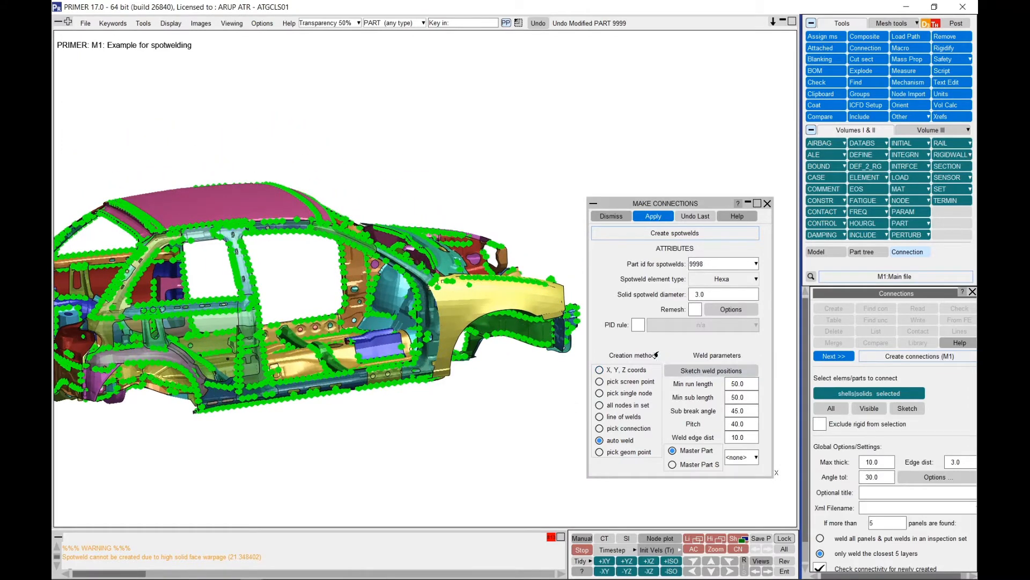
{"action": "left_click_drag", "start_coordinate": [502, 269], "coordinate": [546, 221], "text": "shift"}
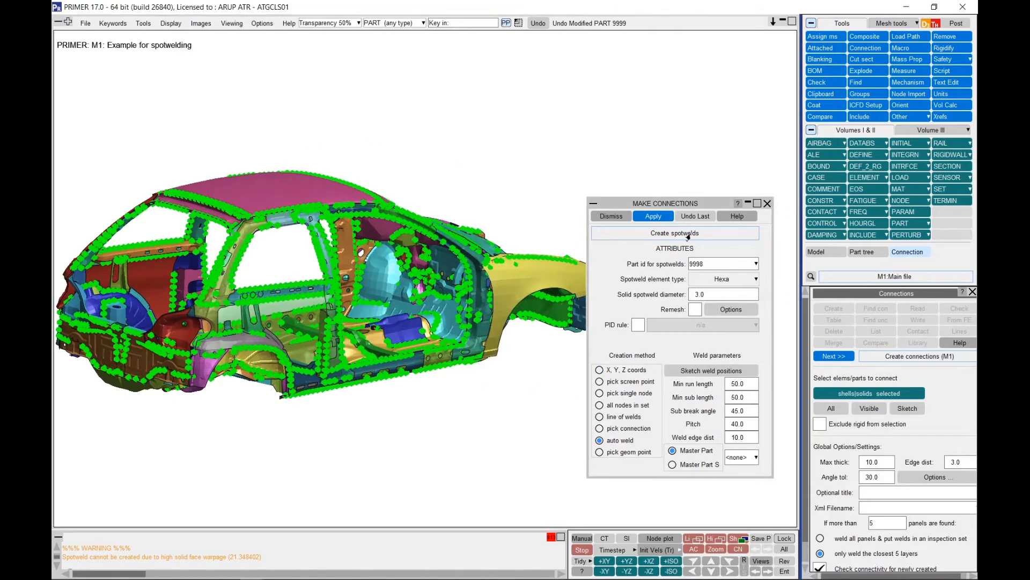
Finish the spotweld creation by dismissing its dialog and acknowledge the connectivity check information
{"action": "left_click_drag", "start_coordinate": [692, 203], "coordinate": [685, 178]}
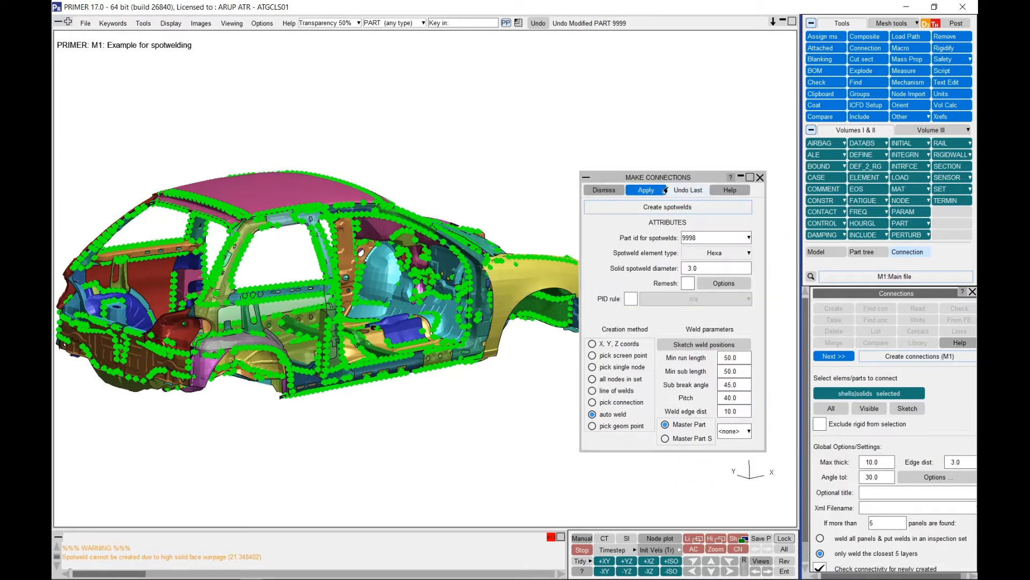
{"action": "left_click", "coordinate": [606, 190]}
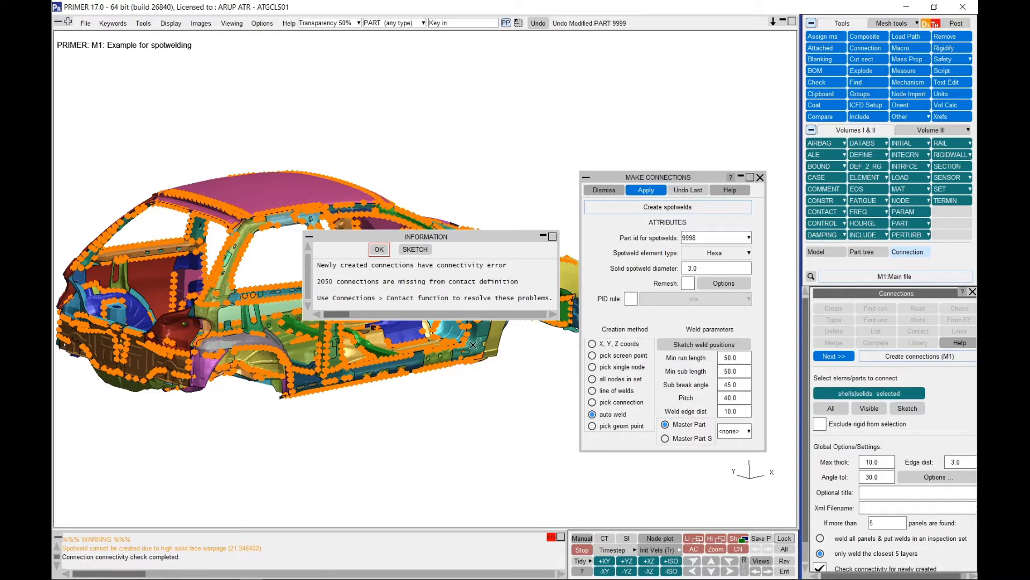
{"action": "left_click", "coordinate": [379, 250]}
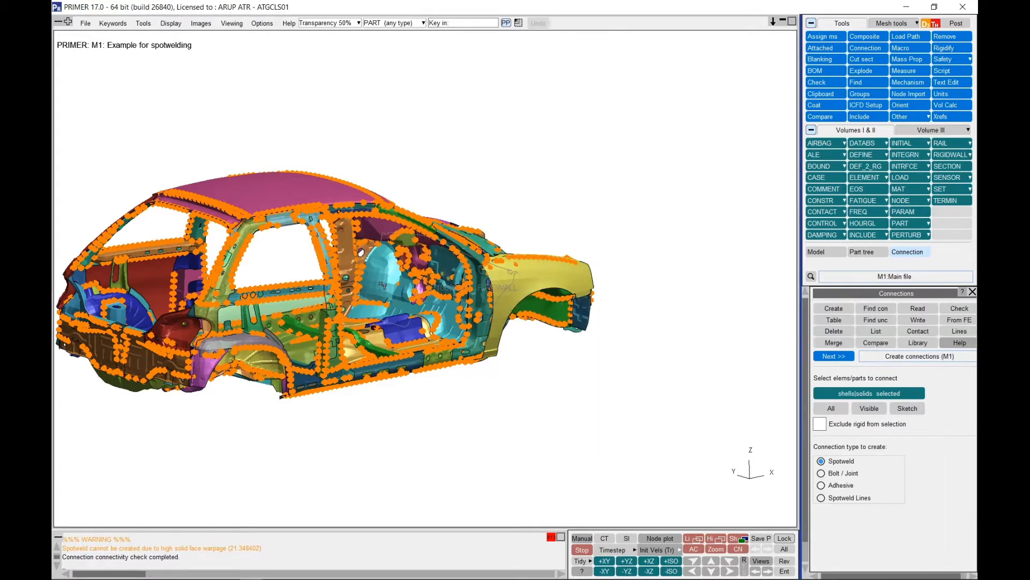
Inspect the spotweld connections over the whole body side, from the rear quarter across the door openings to the front fender
{"action": "middle_click_drag", "start_coordinate": [394, 288], "coordinate": [474, 308], "text": "shift"}
{"action": "left_click_drag", "start_coordinate": [474, 308], "coordinate": [446, 316], "text": "shift"}
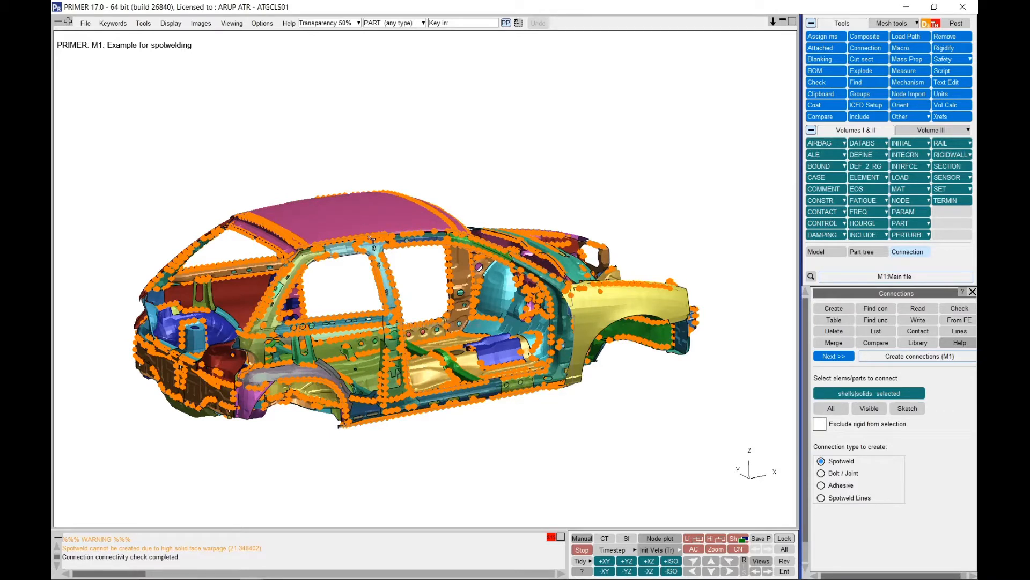
{"action": "middle_click_drag", "start_coordinate": [371, 238], "coordinate": [351, 215], "text": "shift"}
{"action": "mouse_move", "coordinate": [351, 214]}
{"action": "left_mouse_down", "text": "shift"}
{"action": "mouse_move", "coordinate": [346, 226]}
{"action": "mouse_move", "coordinate": [359, 232]}
{"action": "left_mouse_up", "text": "shift"}
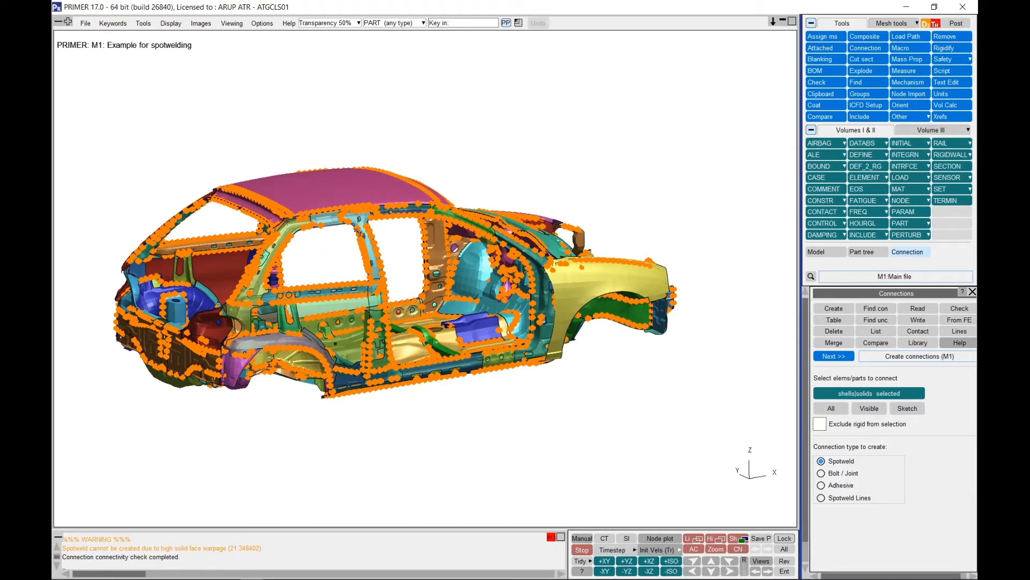
{"action": "scroll", "coordinate": [356, 232], "scroll_direction": "up", "scroll_amount": 2}
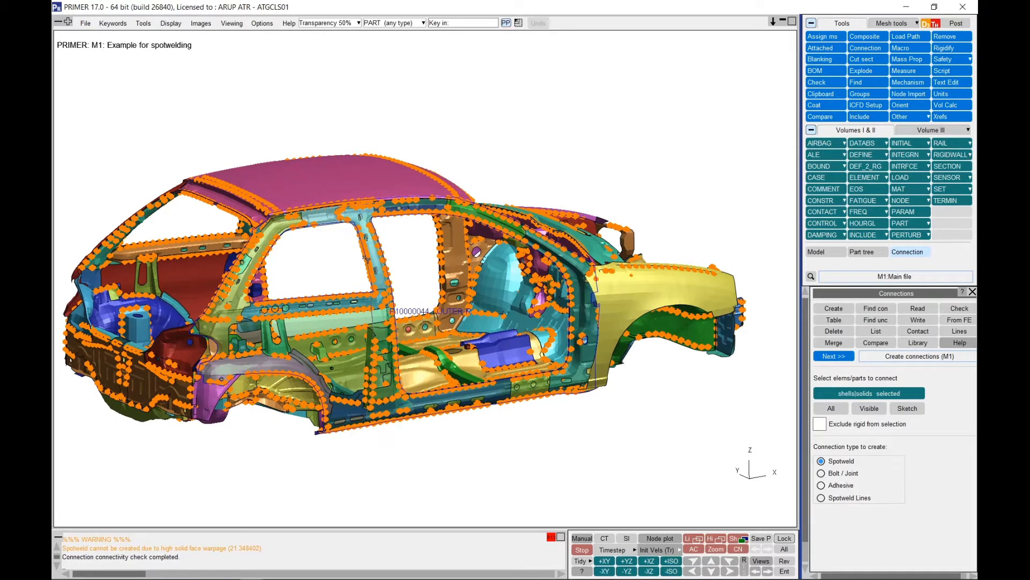
{"action": "scroll", "coordinate": [428, 250], "scroll_direction": "up", "scroll_amount": 1}
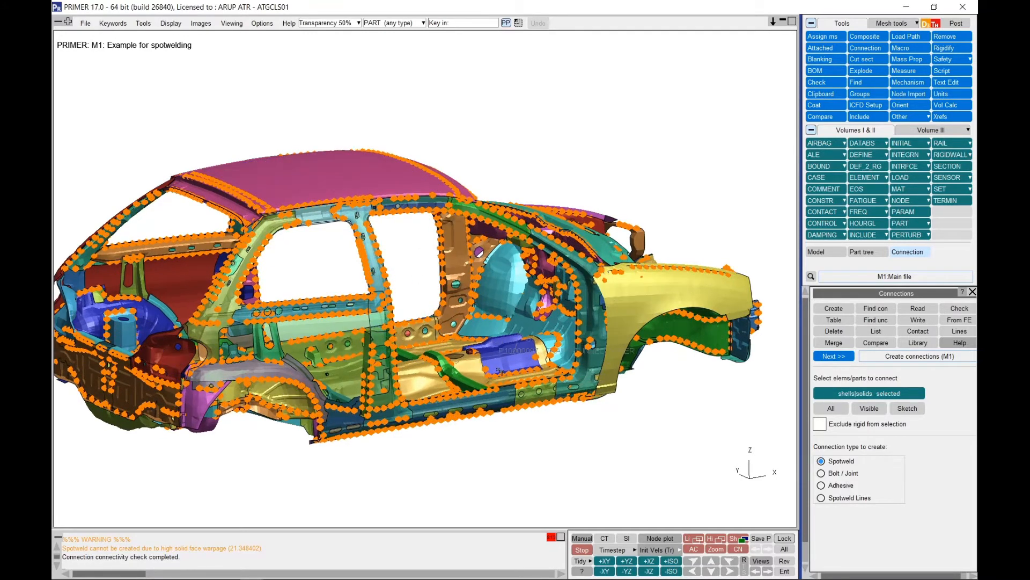
{"action": "left_click_drag", "start_coordinate": [516, 427], "coordinate": [498, 408], "text": "shift"}
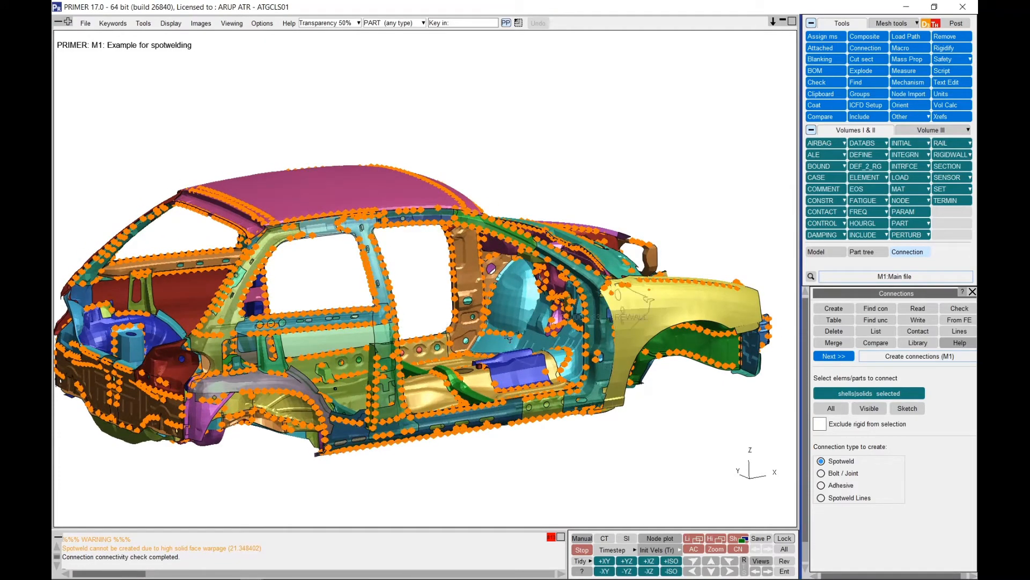
{"action": "left_click_drag", "start_coordinate": [539, 313], "coordinate": [468, 282], "text": "shift"}
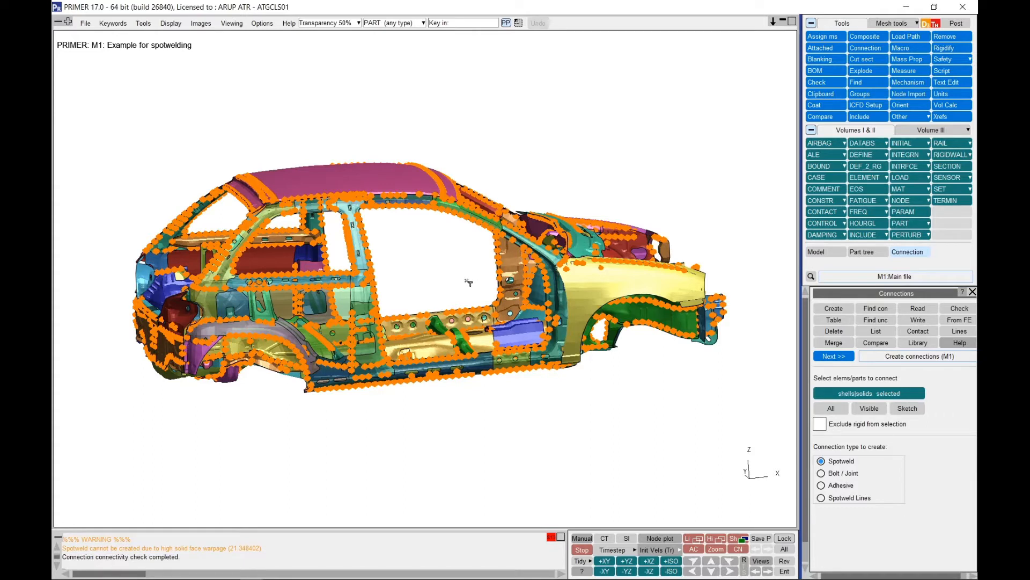
{"action": "scroll", "coordinate": [400, 214], "scroll_direction": "up", "scroll_amount": 3}
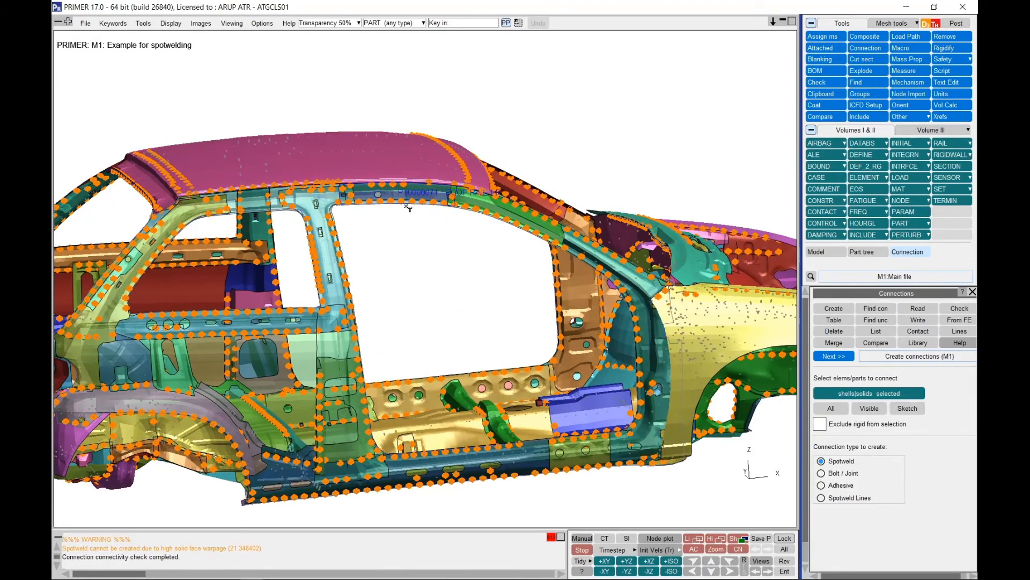
{"action": "left_click_drag", "start_coordinate": [433, 260], "coordinate": [475, 267], "text": "shift"}
Hide the connection entities and closely examine the underlying solid spotweld elements on the B-pillar flanges
{"action": "key", "text": "e"}
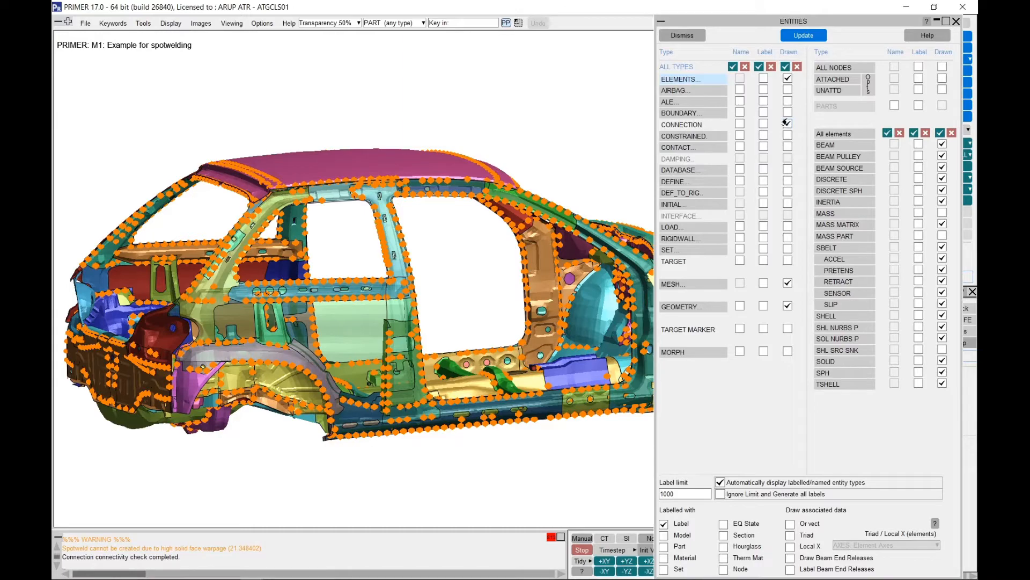
{"action": "mouse_move", "coordinate": [388, 310]}
{"action": "left_mouse_down", "text": "shift"}
{"action": "mouse_move", "coordinate": [376, 301]}
{"action": "mouse_move", "coordinate": [434, 277]}
{"action": "mouse_move", "coordinate": [355, 247]}
{"action": "left_mouse_up", "text": "shift"}
{"action": "left_click", "coordinate": [787, 136]}
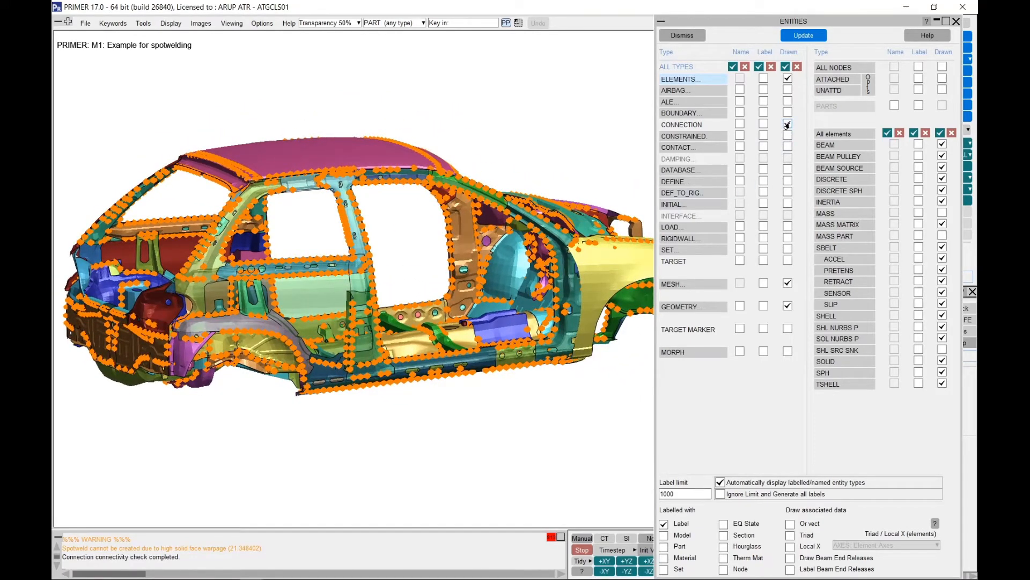
{"action": "left_click", "coordinate": [788, 124]}
{"action": "left_click", "coordinate": [804, 37]}
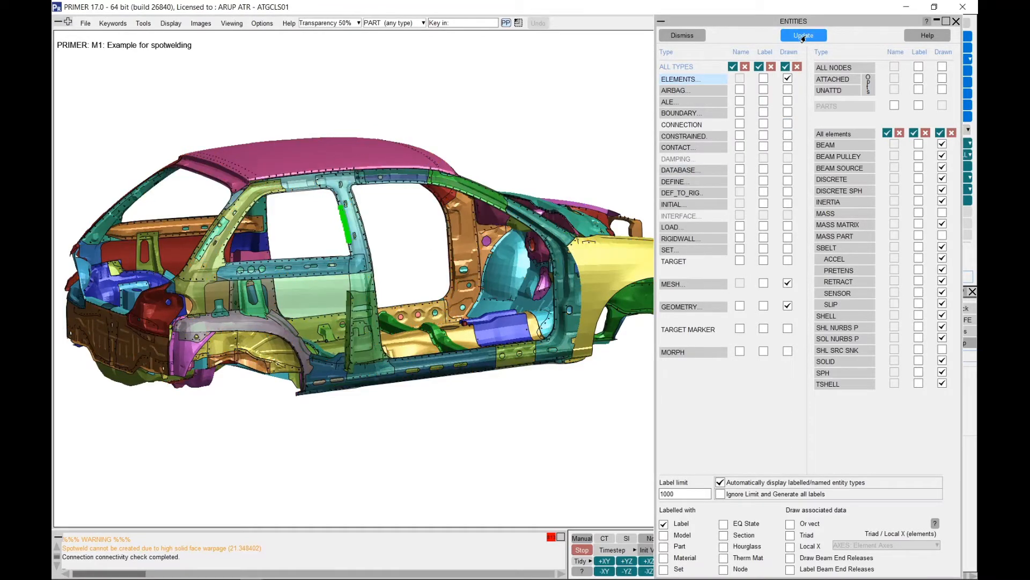
{"action": "key", "text": "z"}
{"action": "left_click_drag", "start_coordinate": [365, 226], "coordinate": [381, 256]}
{"action": "left_click", "coordinate": [381, 256]}
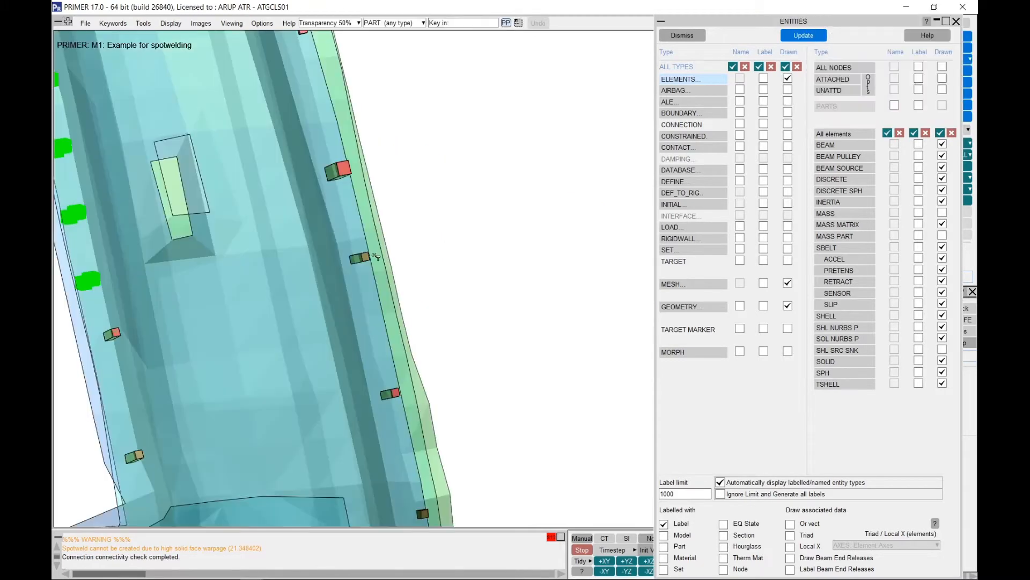
{"action": "left_click_drag", "start_coordinate": [378, 252], "coordinate": [340, 239], "text": "shift"}
{"action": "scroll", "coordinate": [404, 230], "scroll_direction": "down", "scroll_amount": 3}
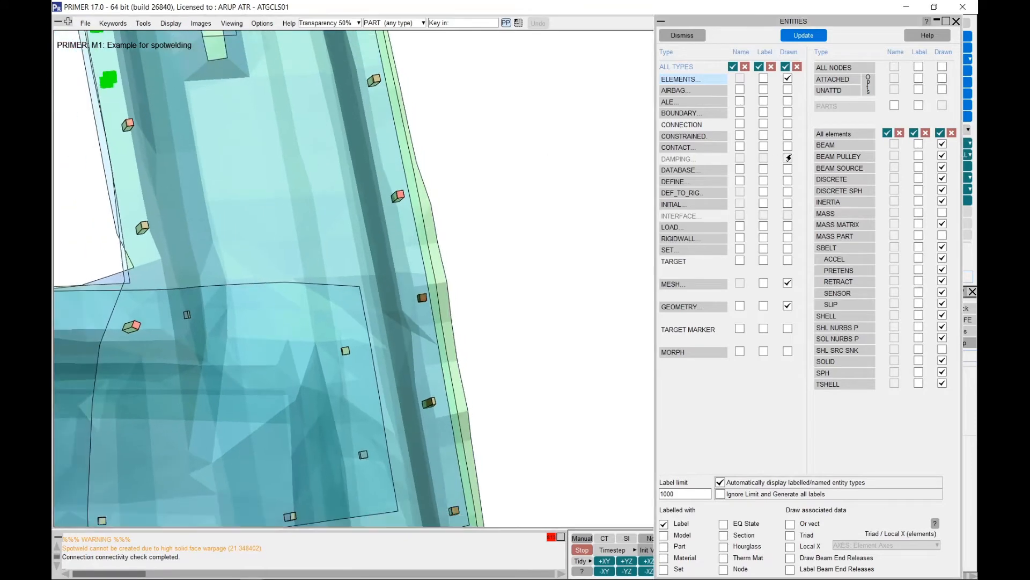
Restore the drawing of the connection entities and return to a view of the whole car body
{"action": "left_click", "coordinate": [788, 124]}
{"action": "left_click", "coordinate": [803, 35]}
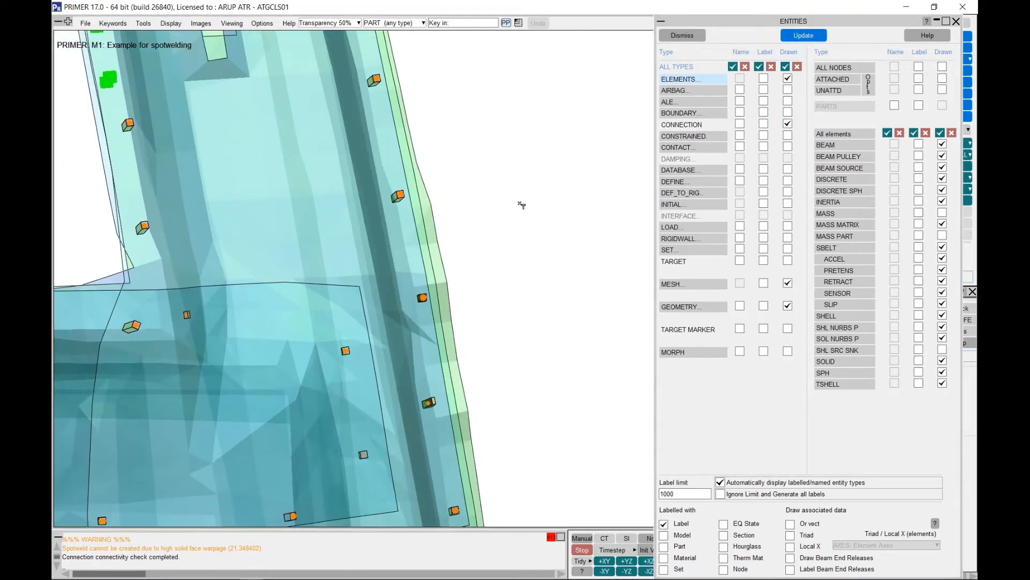
{"action": "scroll", "coordinate": [520, 203], "scroll_direction": "down", "scroll_amount": 3}
{"action": "scroll", "coordinate": [552, 177], "scroll_direction": "down", "scroll_amount": 5}
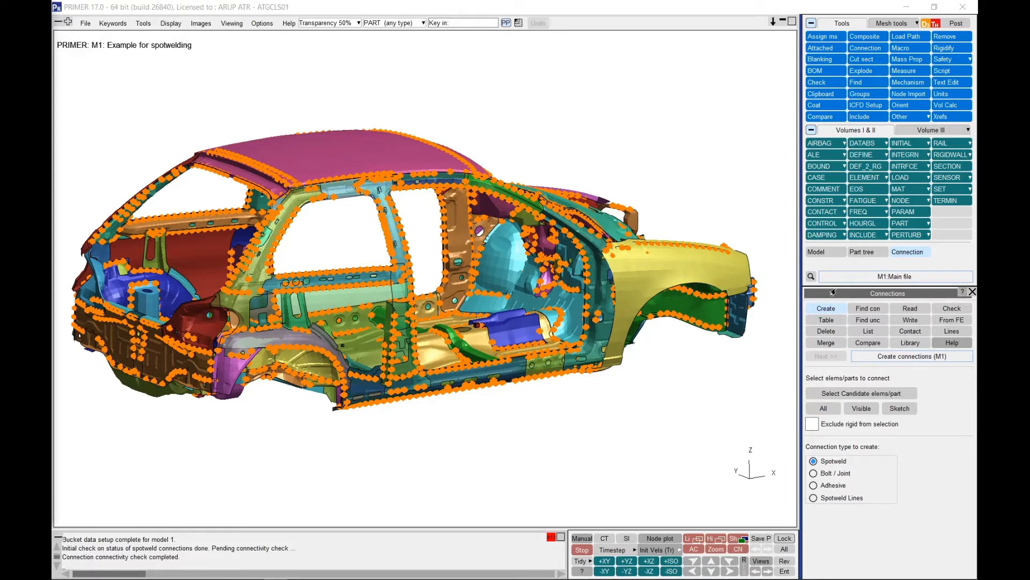
Create two connection contacts: CONTACT_TIED_NODES_TO_SURFACE for the solid spotwelds and CONTACT_SPOTWELD for the beams
{"action": "left_click", "coordinate": [915, 332]}
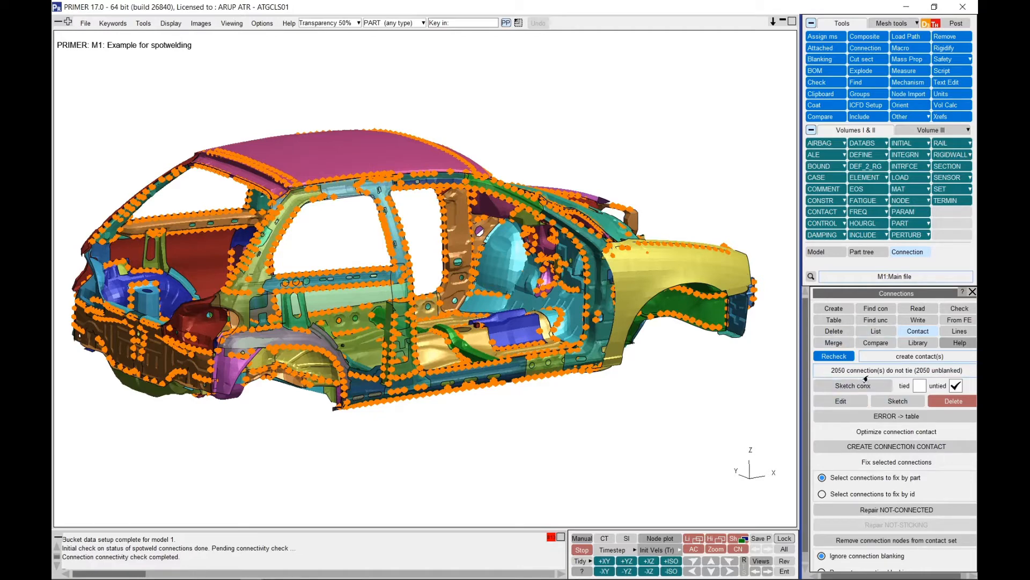
{"action": "mouse_move", "coordinate": [847, 375]}
{"action": "left_click", "coordinate": [875, 445]}
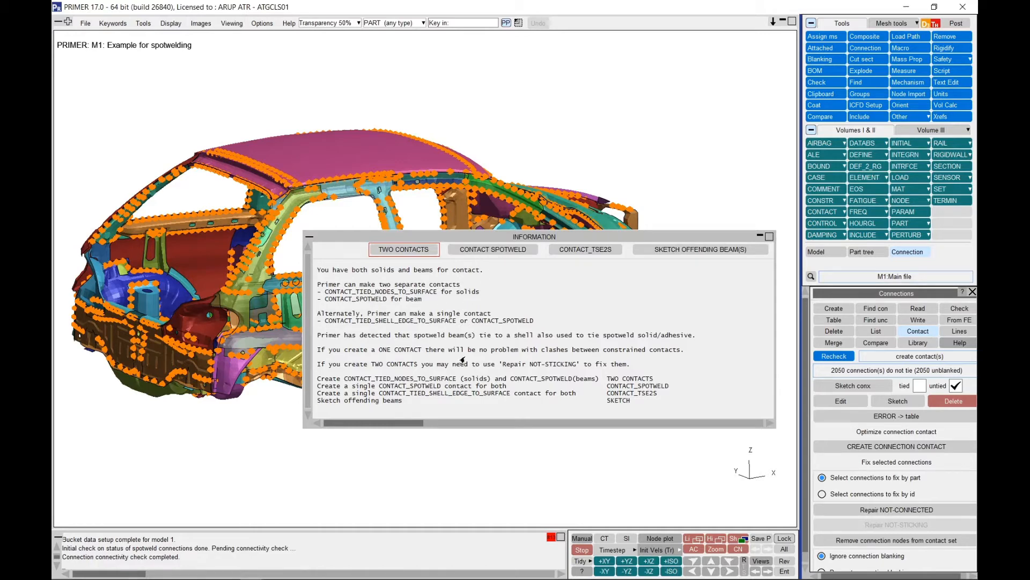
{"action": "left_click_drag", "start_coordinate": [426, 237], "coordinate": [421, 271]}
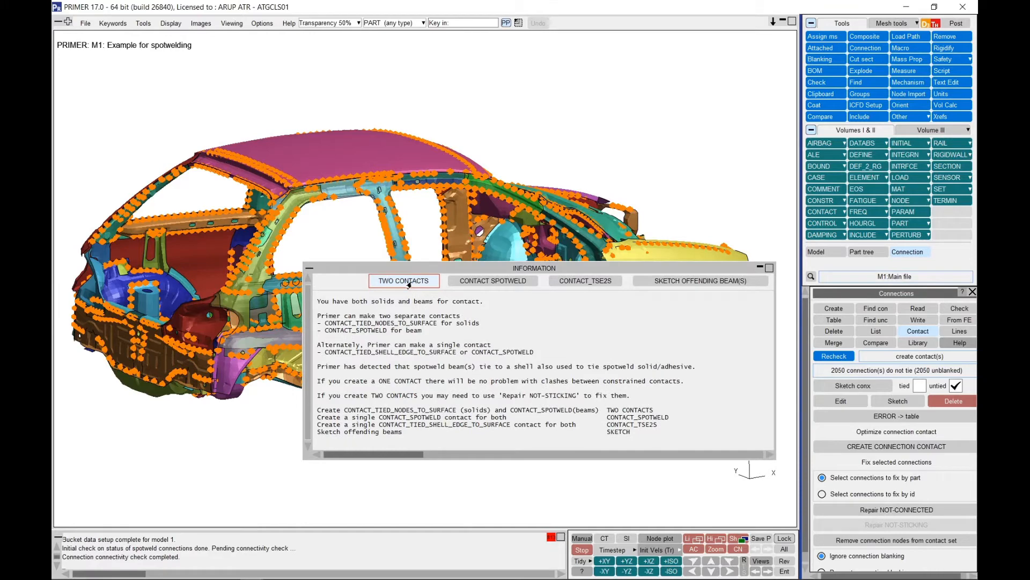
{"action": "left_click", "coordinate": [409, 283]}
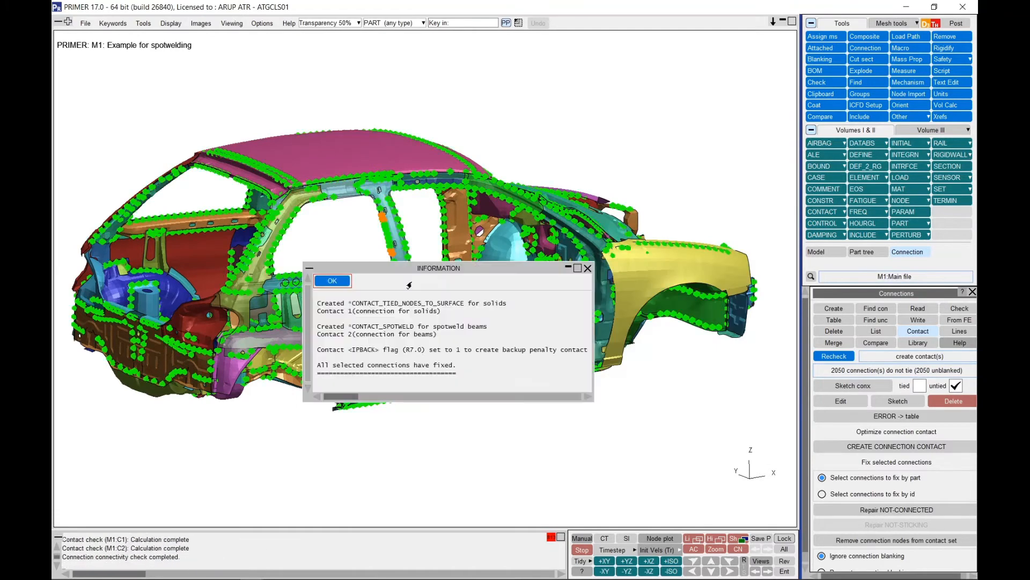
Read and close the contact creation report, and inspect the status of the connections across the body
{"action": "left_click_drag", "start_coordinate": [446, 268], "coordinate": [508, 297]}
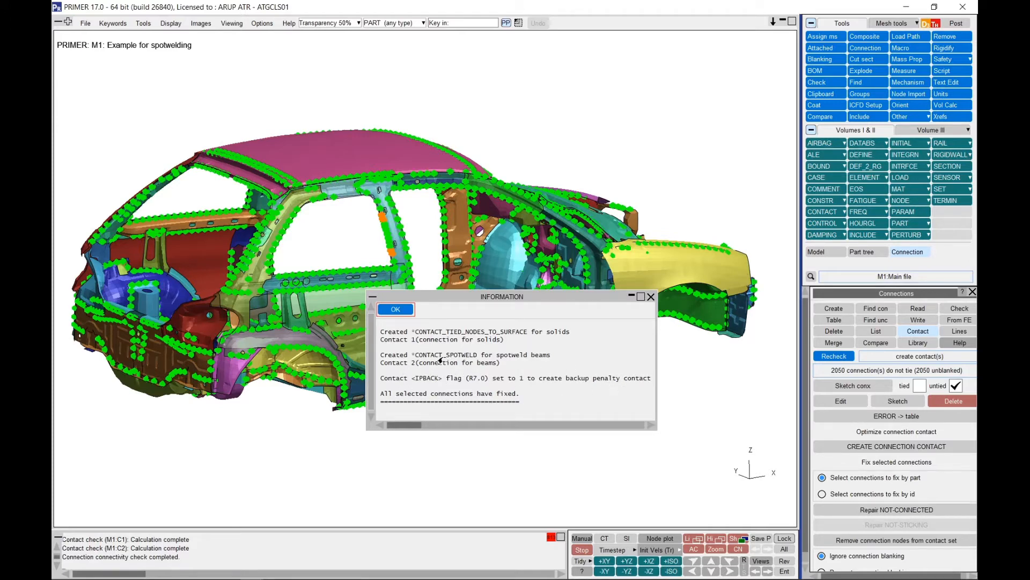
{"action": "left_click_drag", "start_coordinate": [550, 300], "coordinate": [595, 372]}
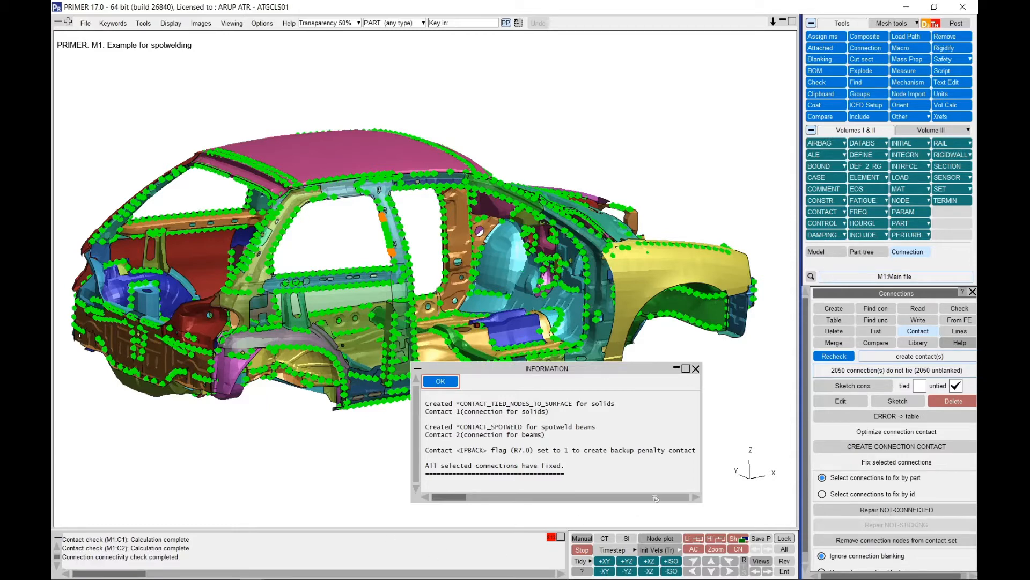
{"action": "left_click_drag", "start_coordinate": [604, 370], "coordinate": [605, 348]}
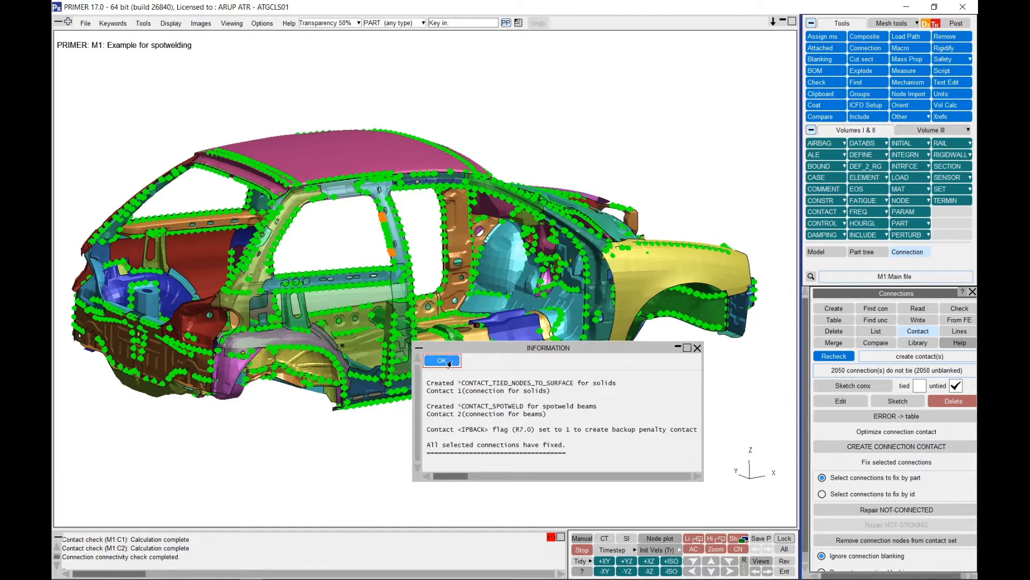
{"action": "left_click", "coordinate": [449, 361]}
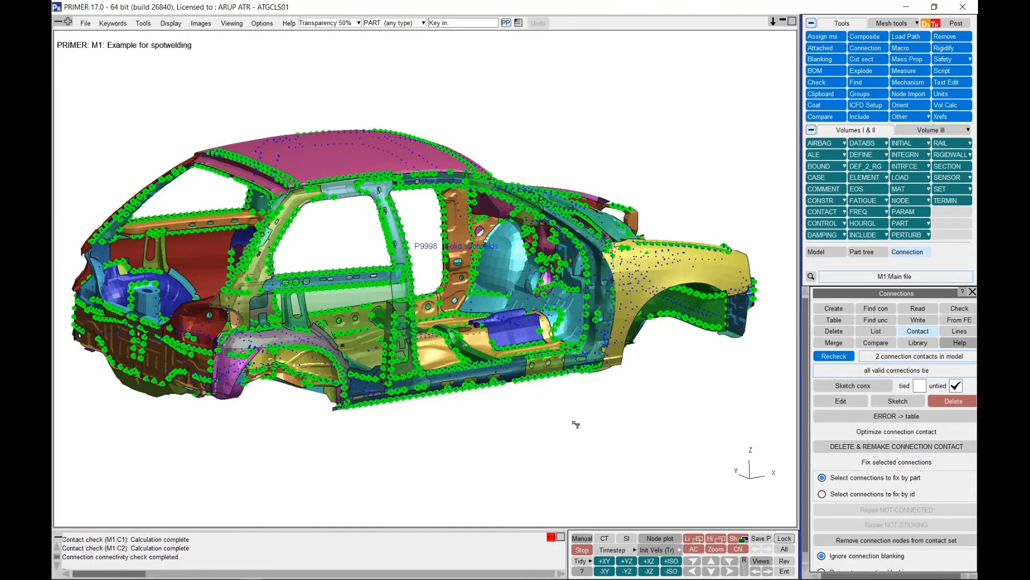
{"action": "left_click_drag", "start_coordinate": [560, 432], "coordinate": [571, 412], "text": "shift"}
{"action": "left_click_drag", "start_coordinate": [459, 333], "coordinate": [441, 381], "text": "shift"}
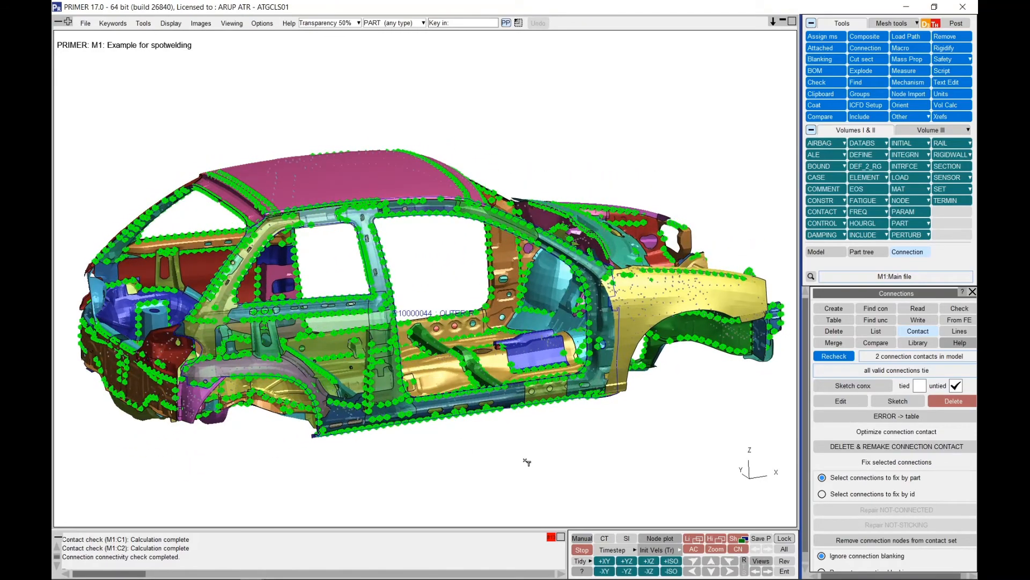
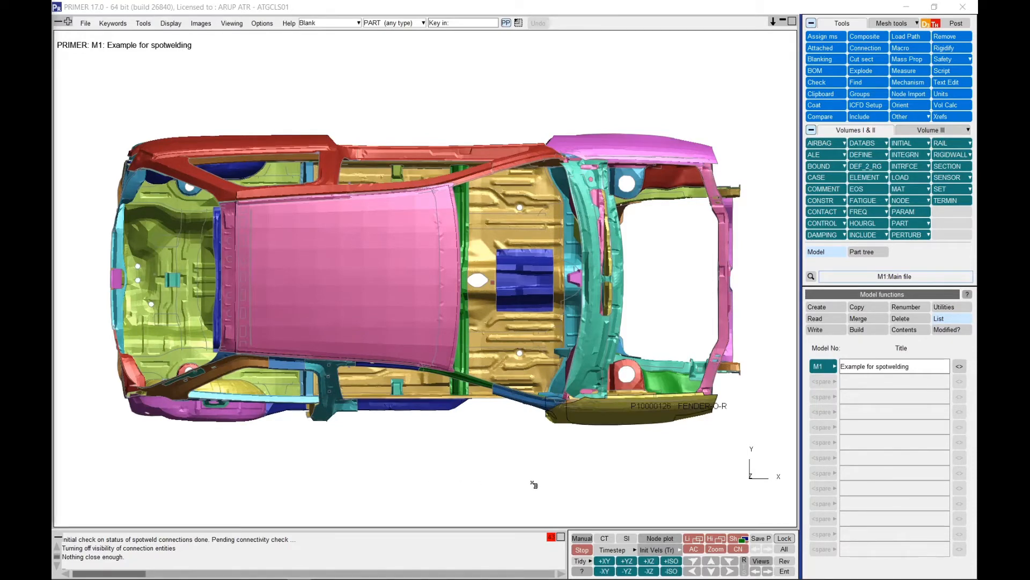
Start reading a connection file in spotweld file format, with Beam as the spotweld element type
{"action": "left_click", "coordinate": [861, 49]}
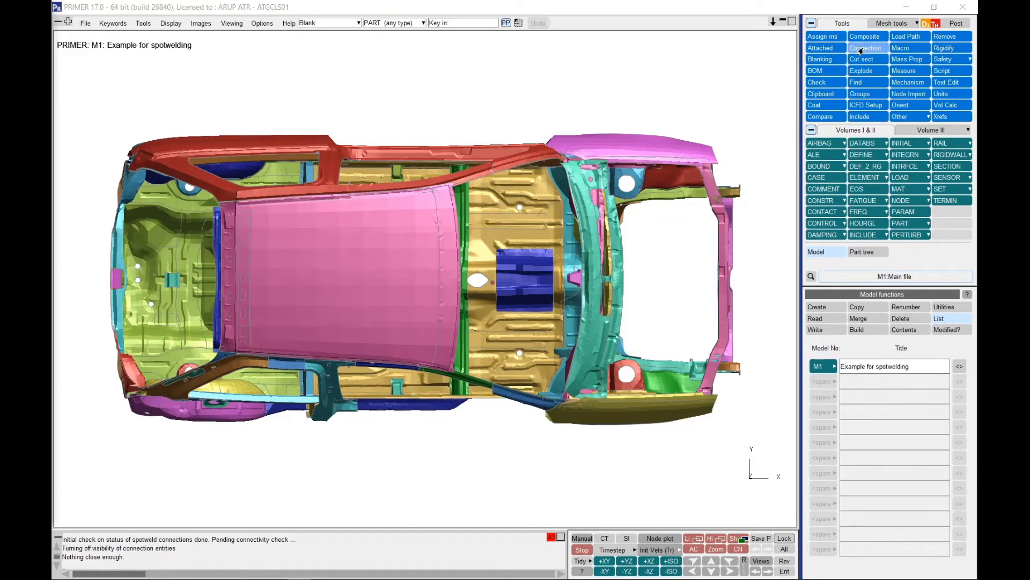
{"action": "left_click", "coordinate": [910, 308]}
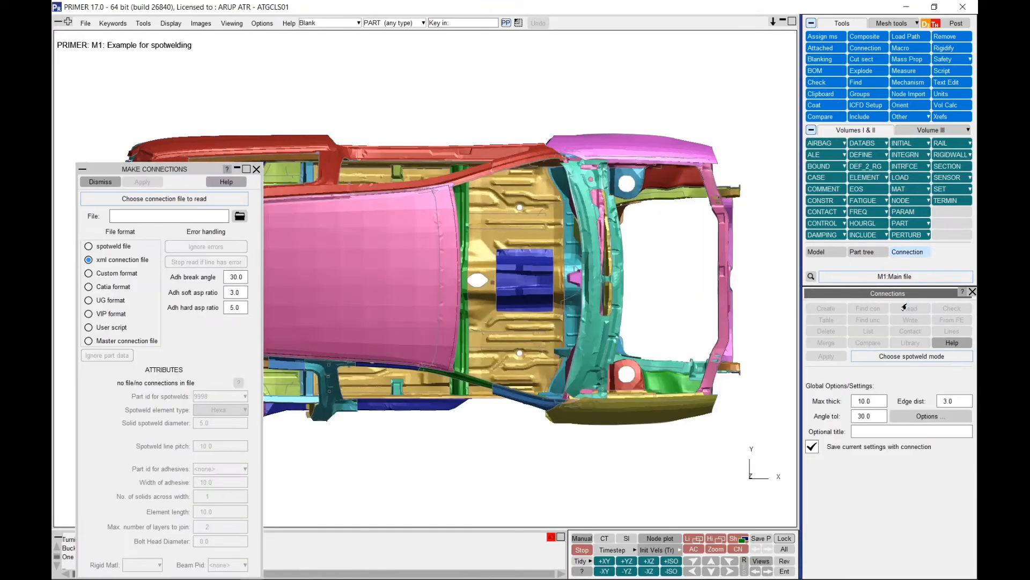
{"action": "left_click_drag", "start_coordinate": [177, 169], "coordinate": [443, 95]}
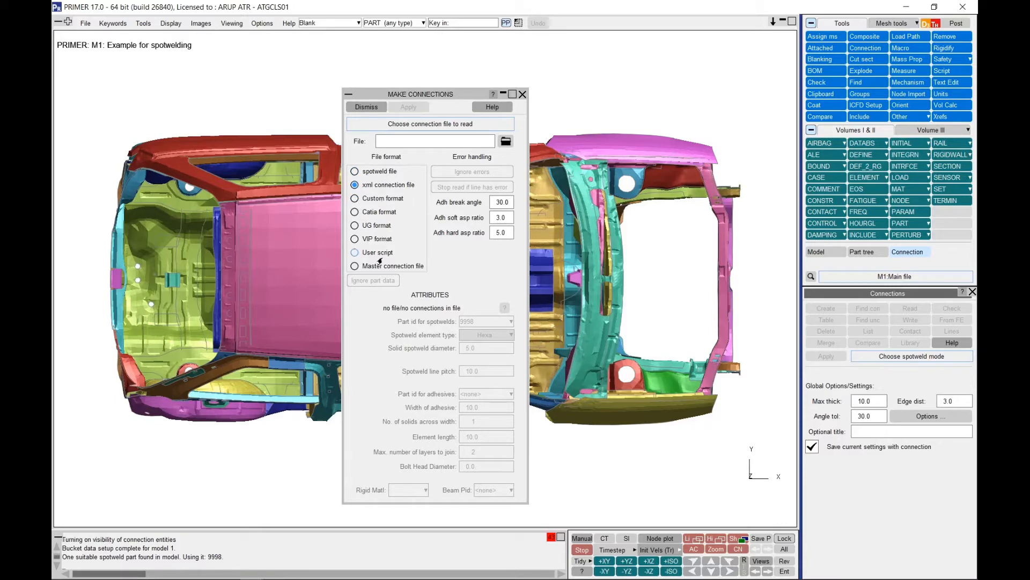
{"action": "left_click", "coordinate": [355, 172]}
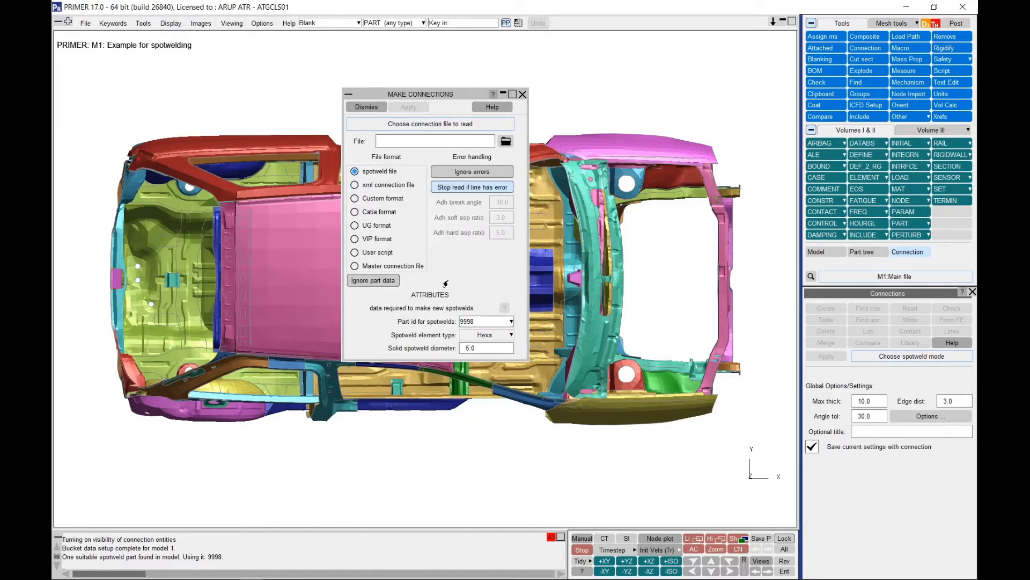
{"action": "left_click", "coordinate": [509, 334]}
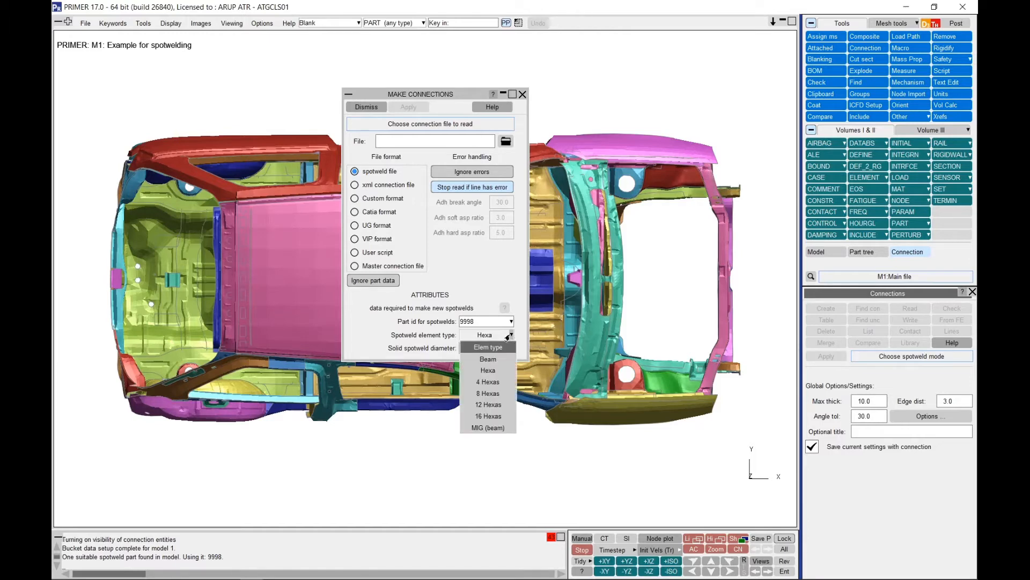
{"action": "left_click", "coordinate": [504, 360]}
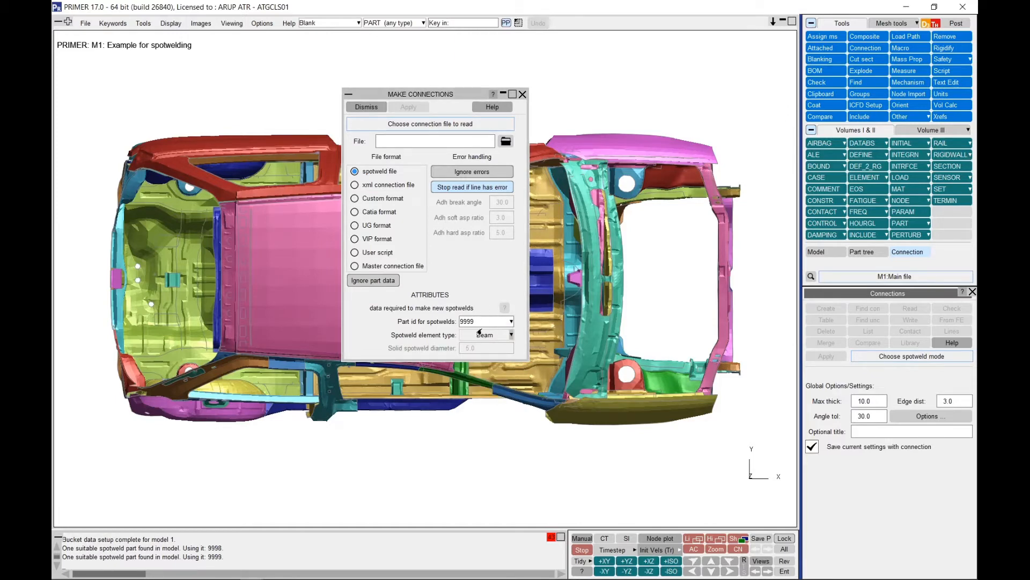
Read the spotweld connections from sptwld.spt using the proposed column fields, and close the resulting error listing
{"action": "left_click", "coordinate": [506, 141]}
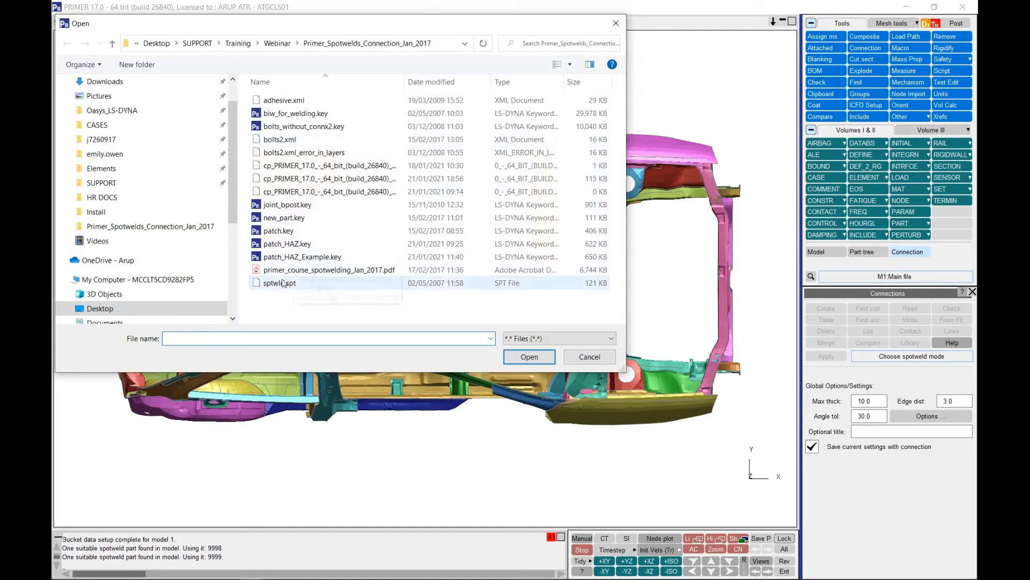
{"action": "double_click", "coordinate": [283, 283]}
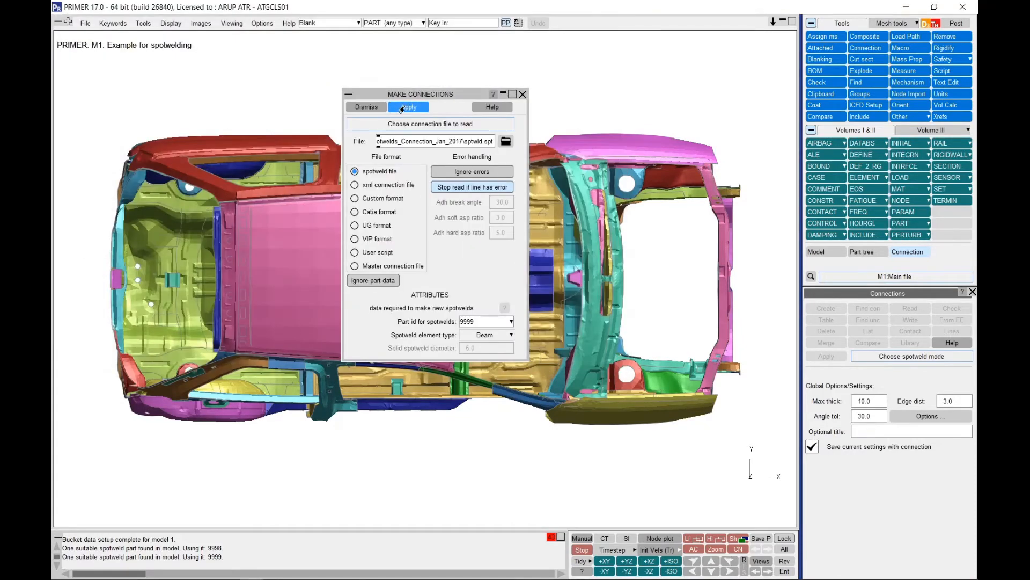
{"action": "left_click", "coordinate": [408, 107]}
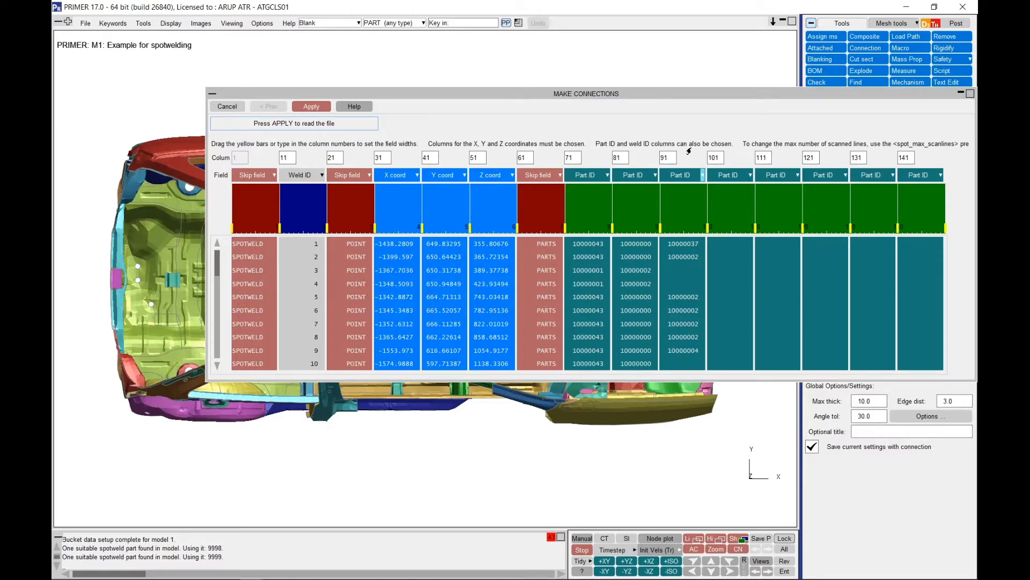
{"action": "left_click_drag", "start_coordinate": [695, 95], "coordinate": [615, 285]}
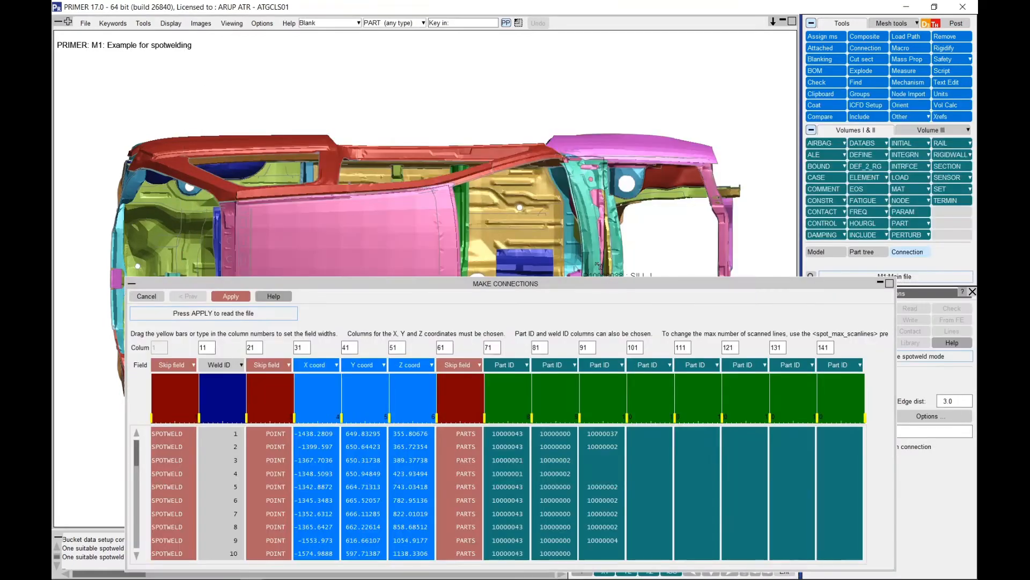
{"action": "left_click", "coordinate": [229, 296]}
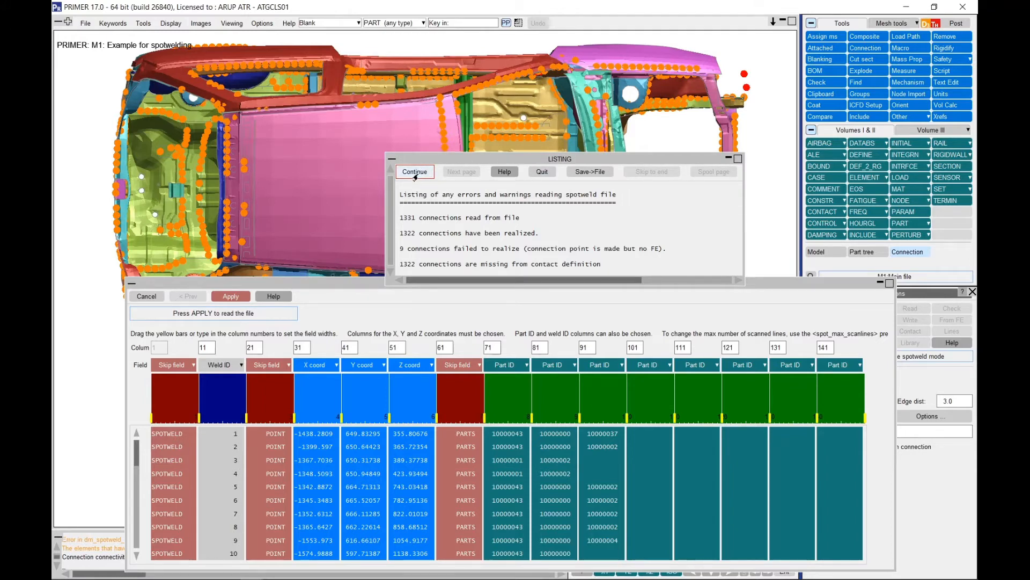
{"action": "left_click", "coordinate": [415, 171]}
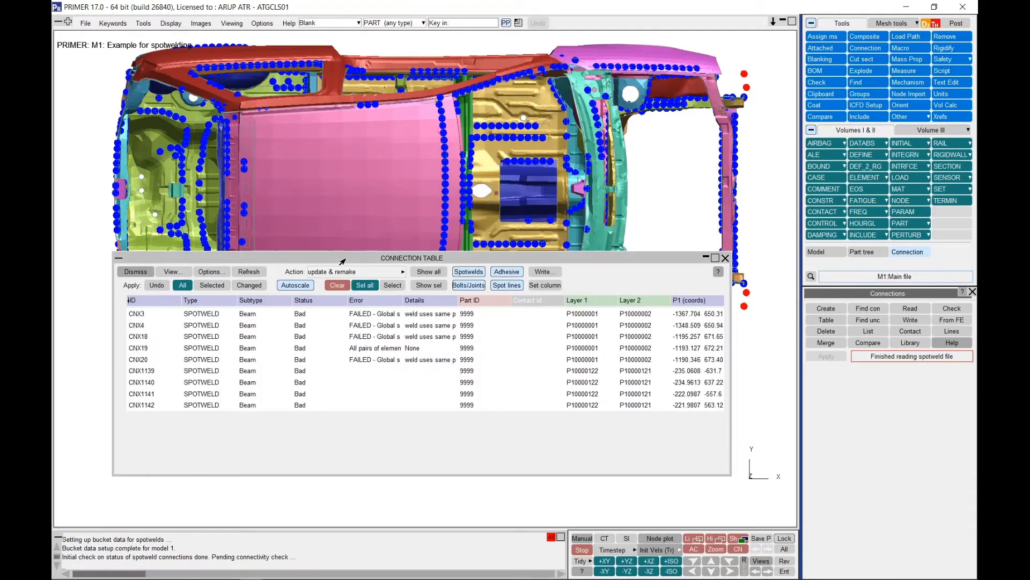
Show the Diameter column and hide the P1 (coords) column in the connection table
{"action": "left_click_drag", "start_coordinate": [348, 260], "coordinate": [363, 191]}
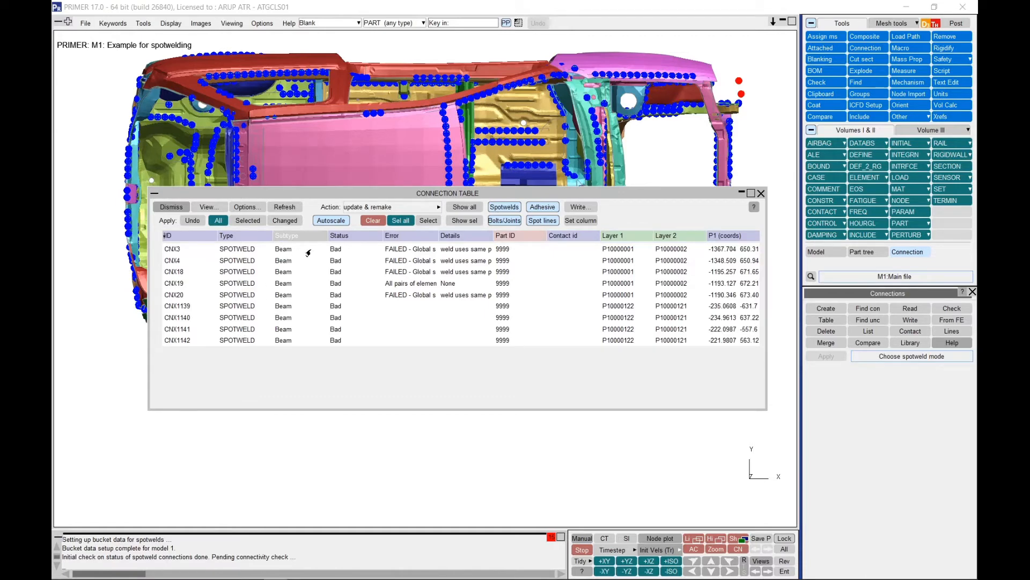
{"action": "left_click", "coordinate": [290, 258]}
{"action": "left_click", "coordinate": [209, 208]}
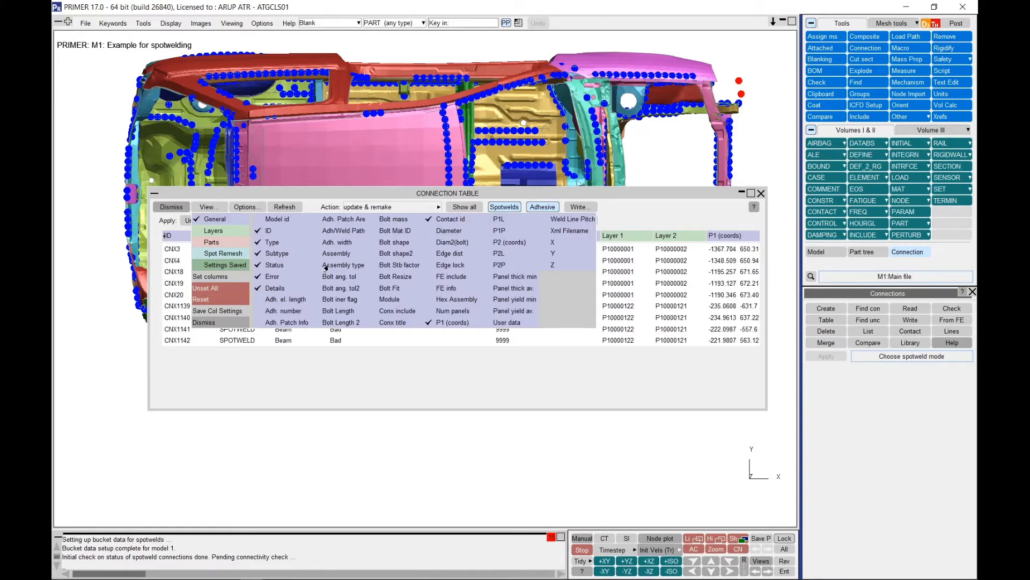
{"action": "left_click", "coordinate": [444, 230]}
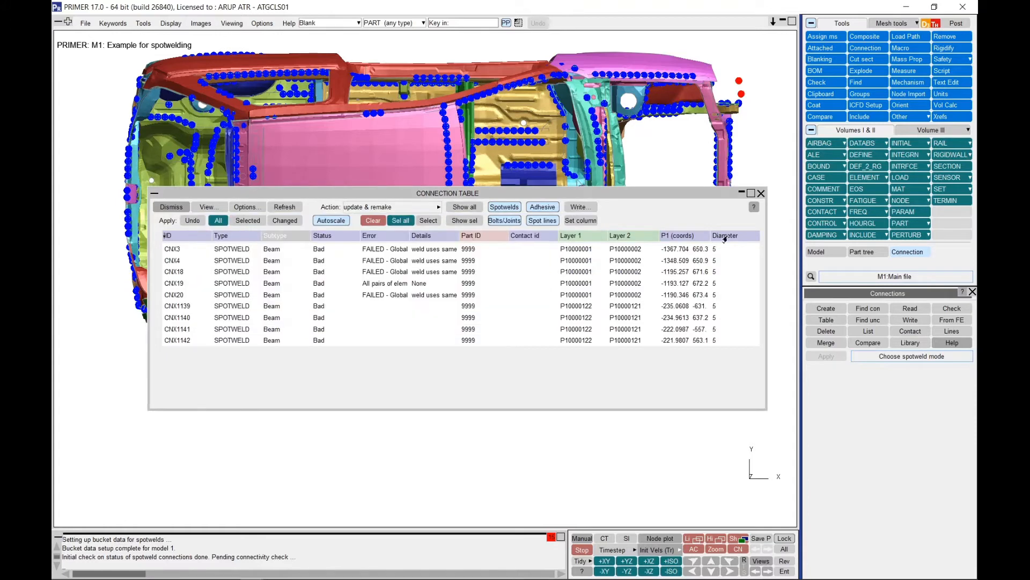
{"action": "left_click", "coordinate": [207, 206]}
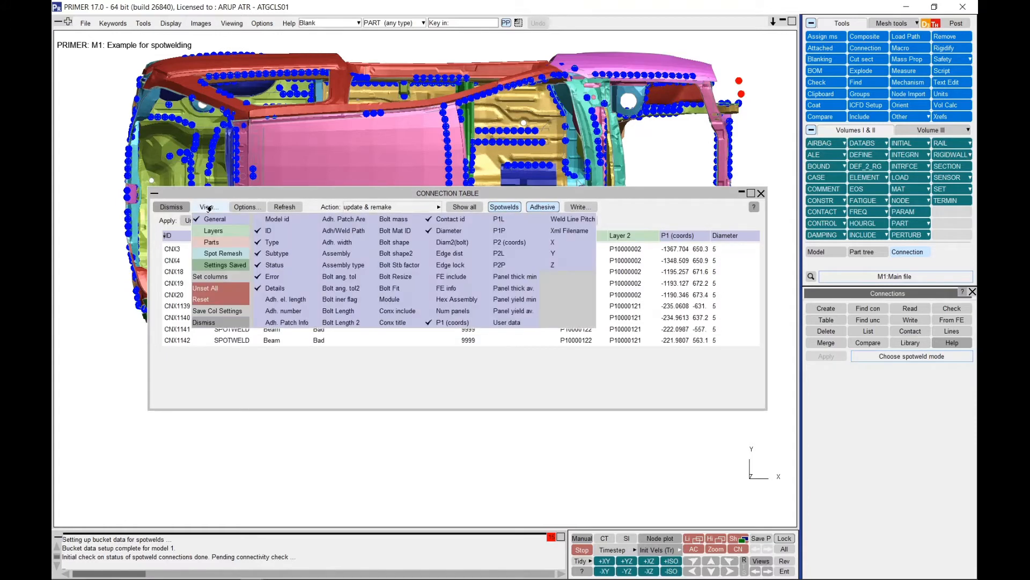
{"action": "left_click", "coordinate": [453, 323]}
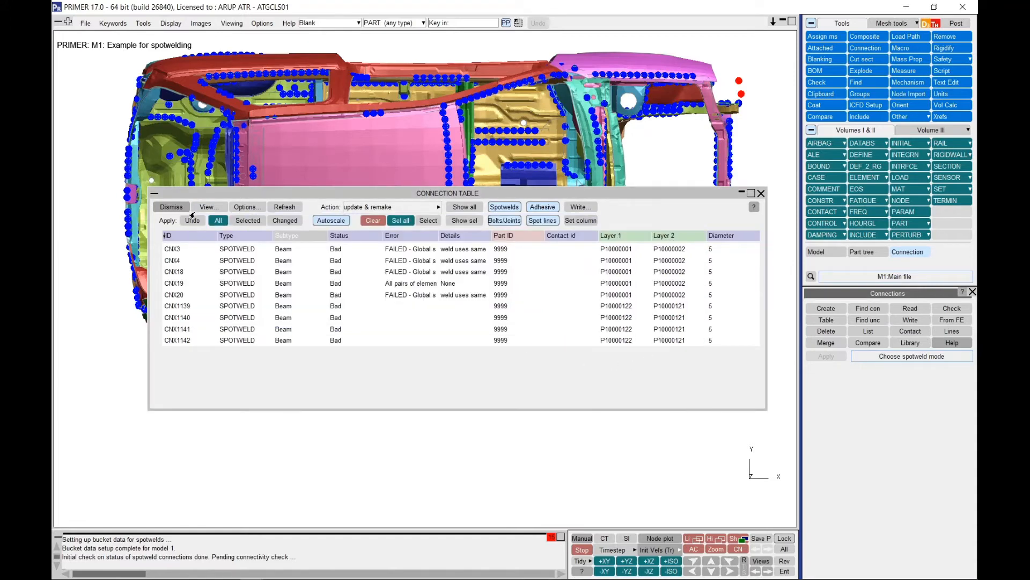
Try showing separate X, Y and Z coordinate columns in the connection table
{"action": "left_click", "coordinate": [207, 206]}
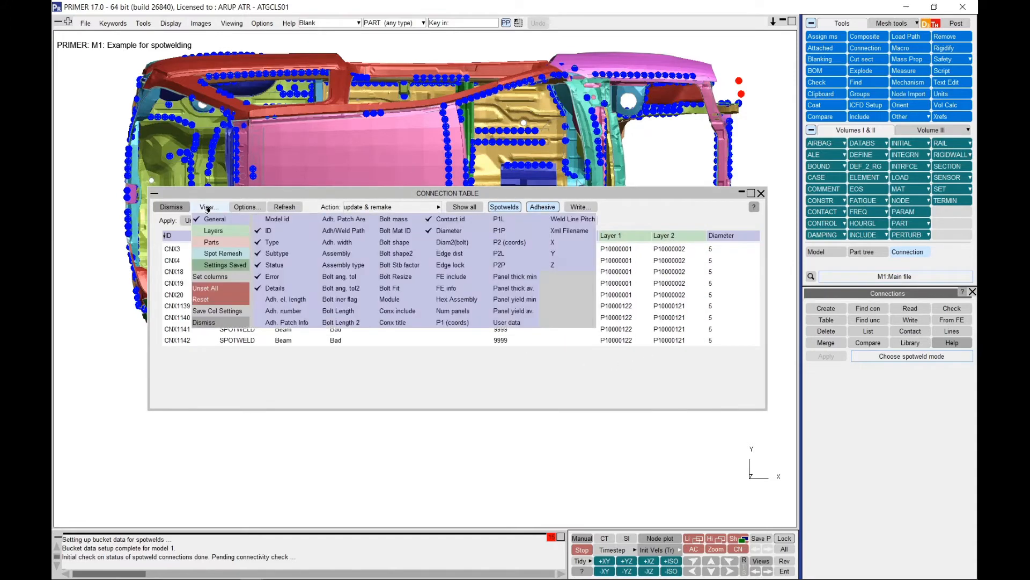
{"action": "left_click", "coordinate": [553, 243]}
{"action": "left_click", "coordinate": [553, 253]}
{"action": "left_click", "coordinate": [550, 265]}
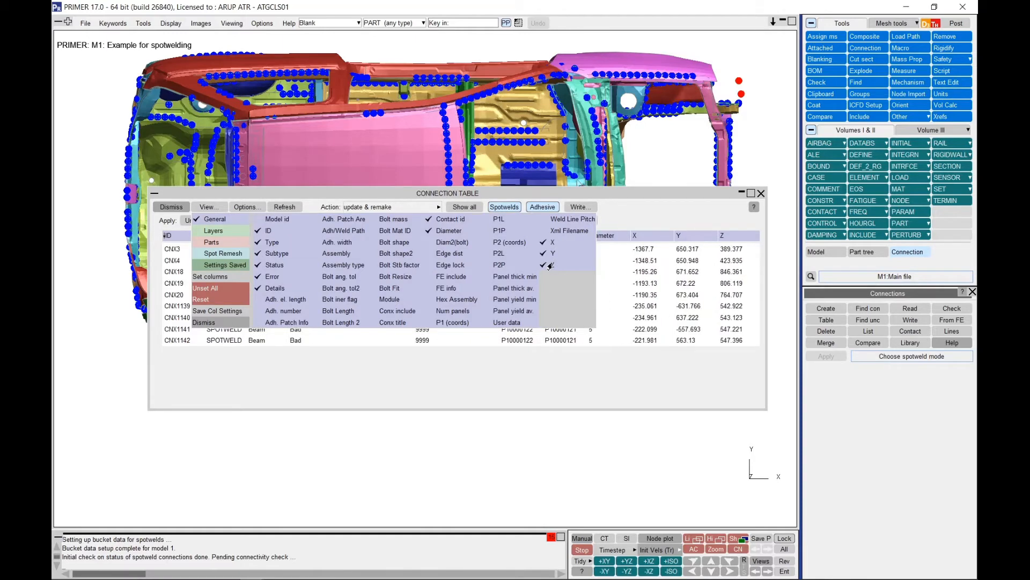
{"action": "left_click", "coordinate": [550, 265]}
{"action": "left_click", "coordinate": [548, 252]}
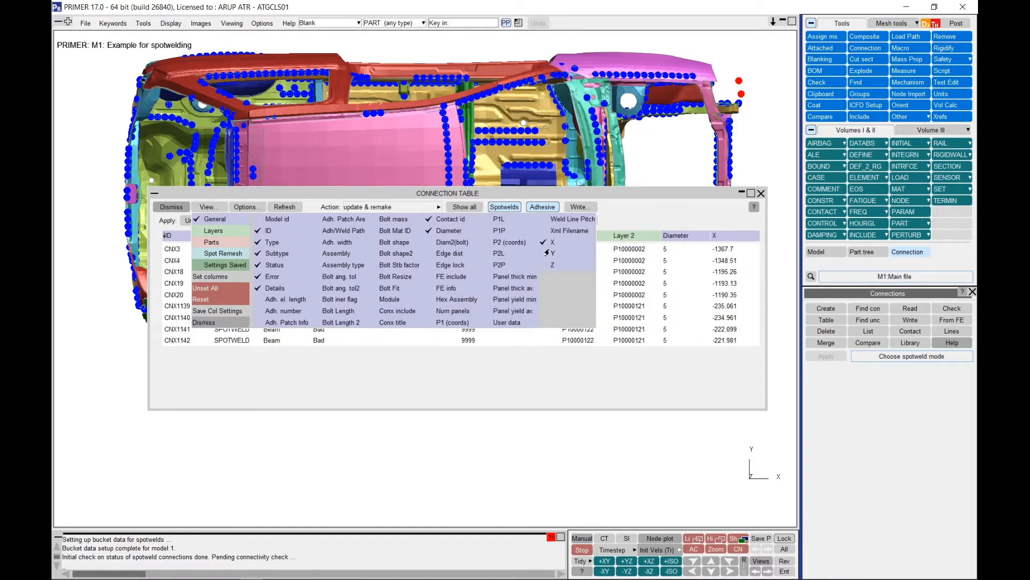
{"action": "left_click", "coordinate": [548, 243]}
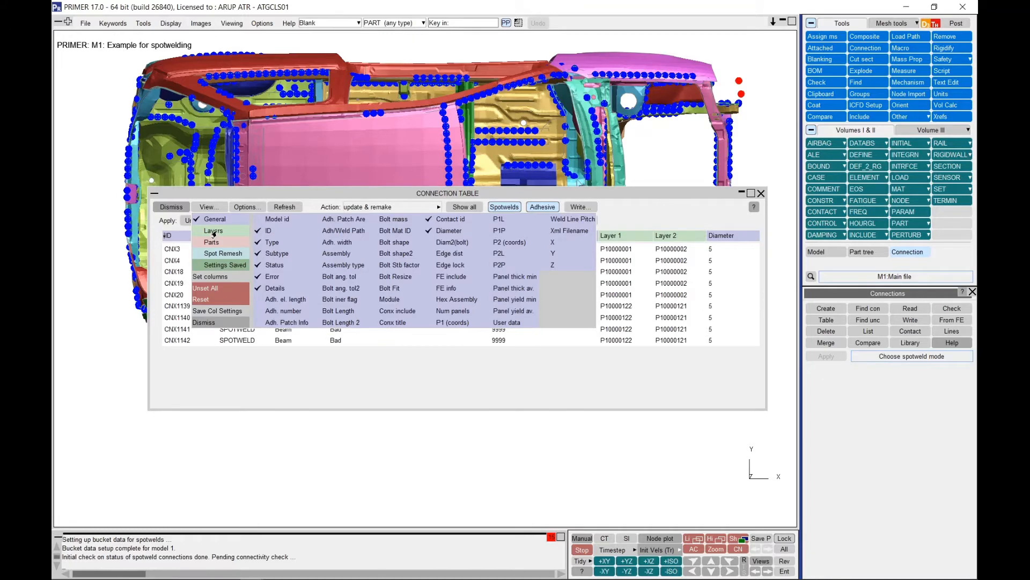
Review the Layers, Parts and Spot Remesh column options available for the connection table
{"action": "left_click", "coordinate": [213, 232]}
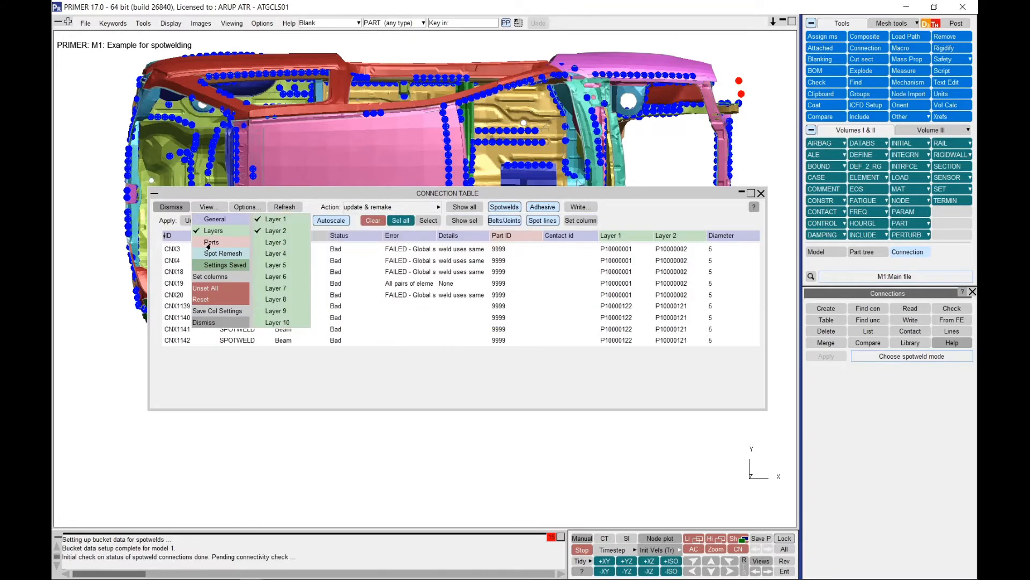
{"action": "left_click", "coordinate": [210, 243]}
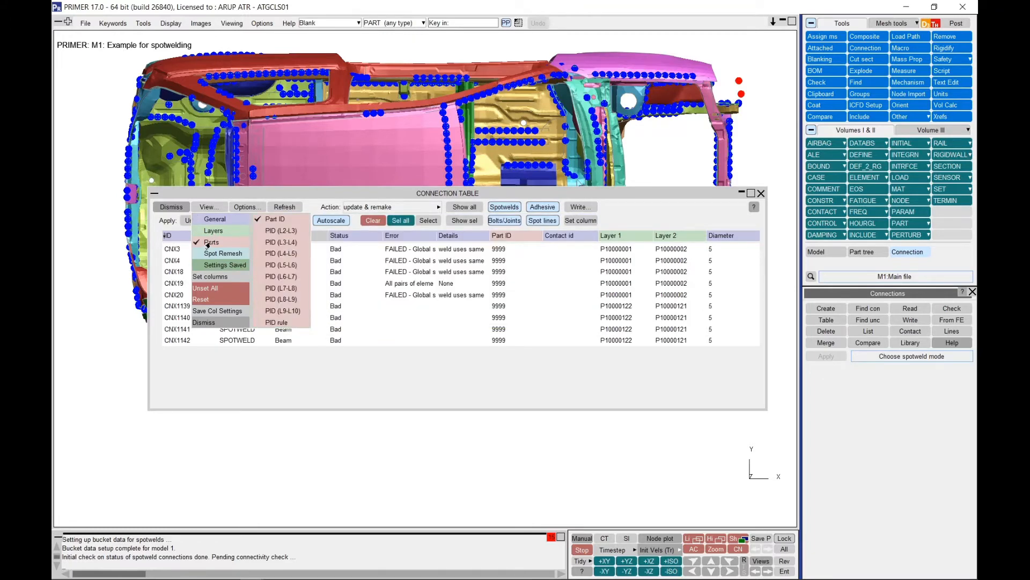
{"action": "left_click", "coordinate": [212, 255]}
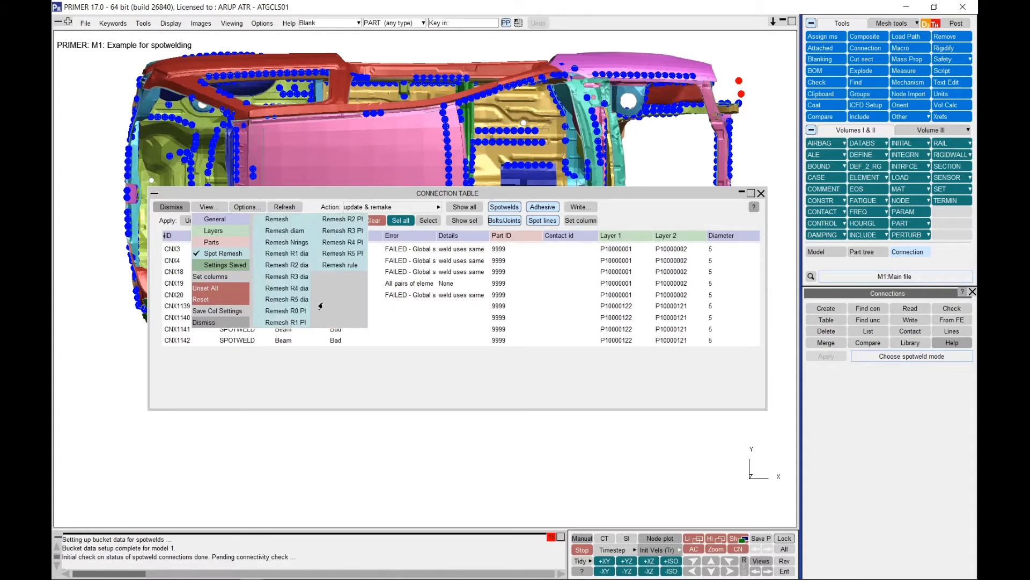
{"action": "left_click", "coordinate": [419, 376]}
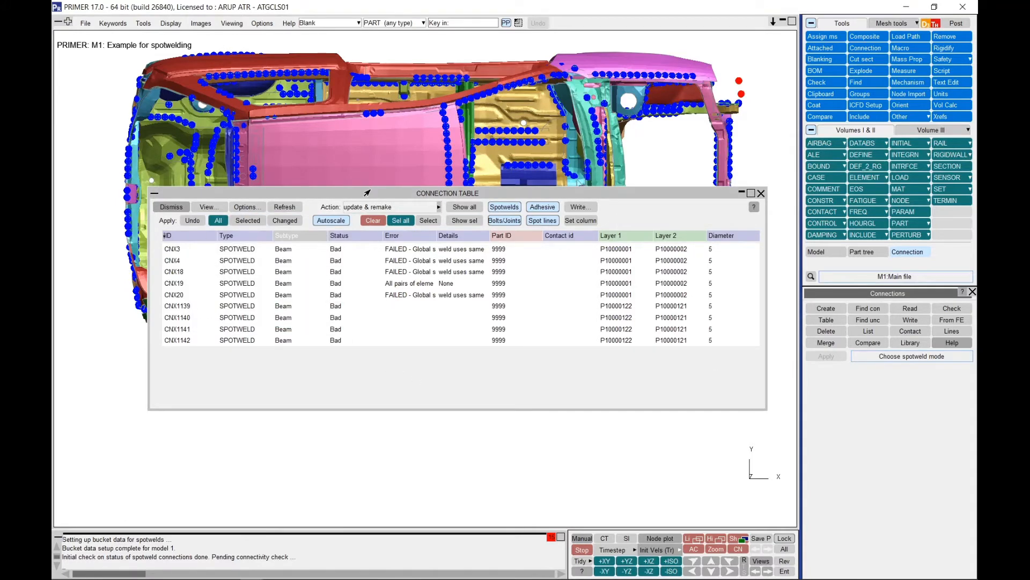
Examine the editing options offered for the Type, Part ID and Layer 1 fields of connection CNX4
{"action": "left_click_drag", "start_coordinate": [367, 192], "coordinate": [345, 231]}
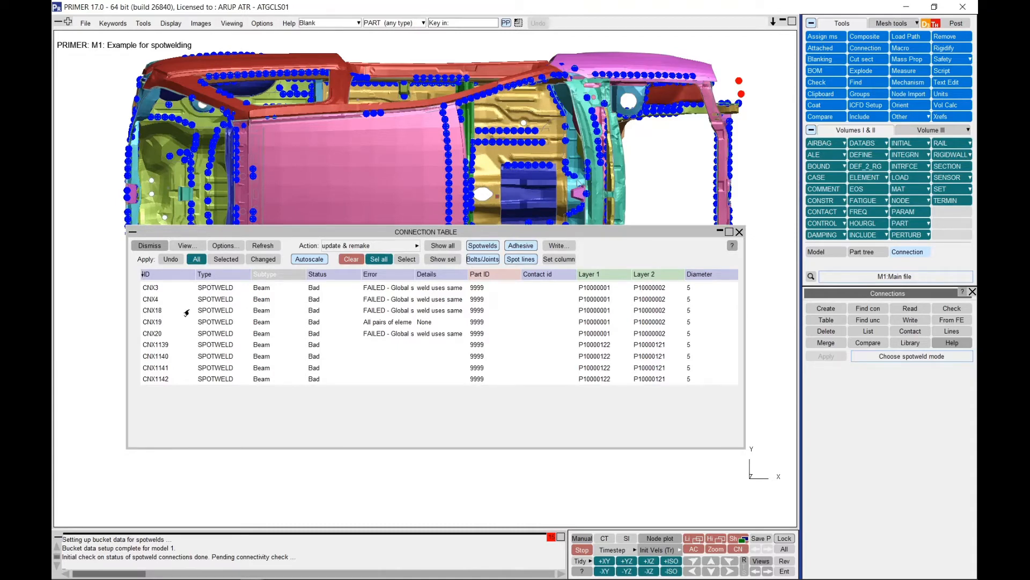
{"action": "right_click", "coordinate": [216, 302]}
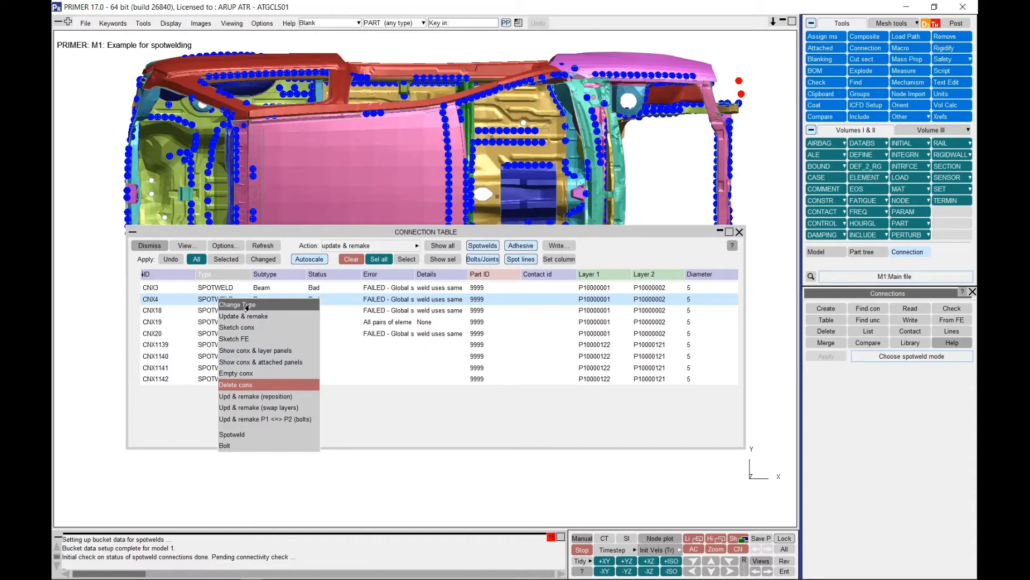
{"action": "left_click", "coordinate": [217, 283]}
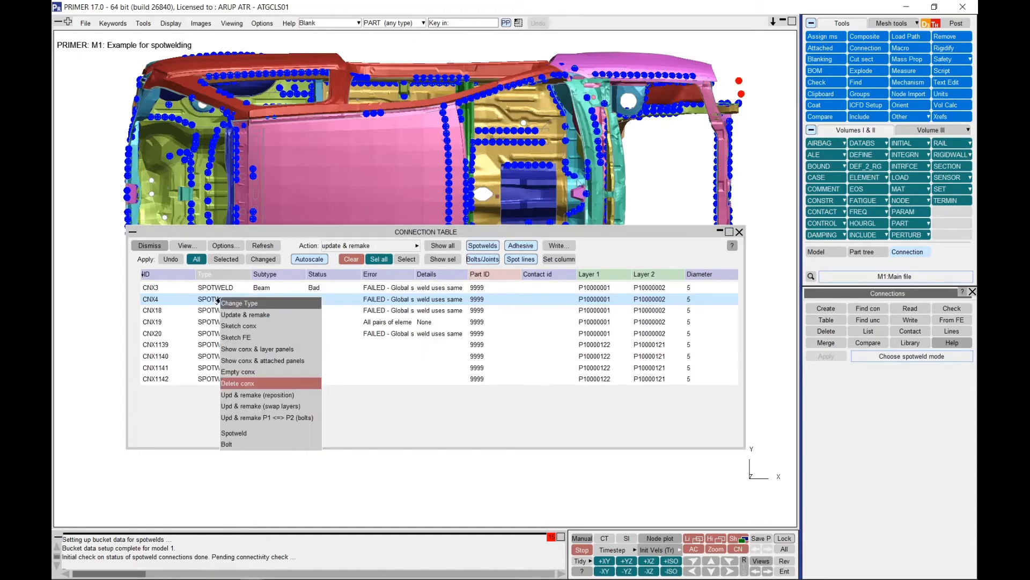
{"action": "right_click", "coordinate": [217, 301]}
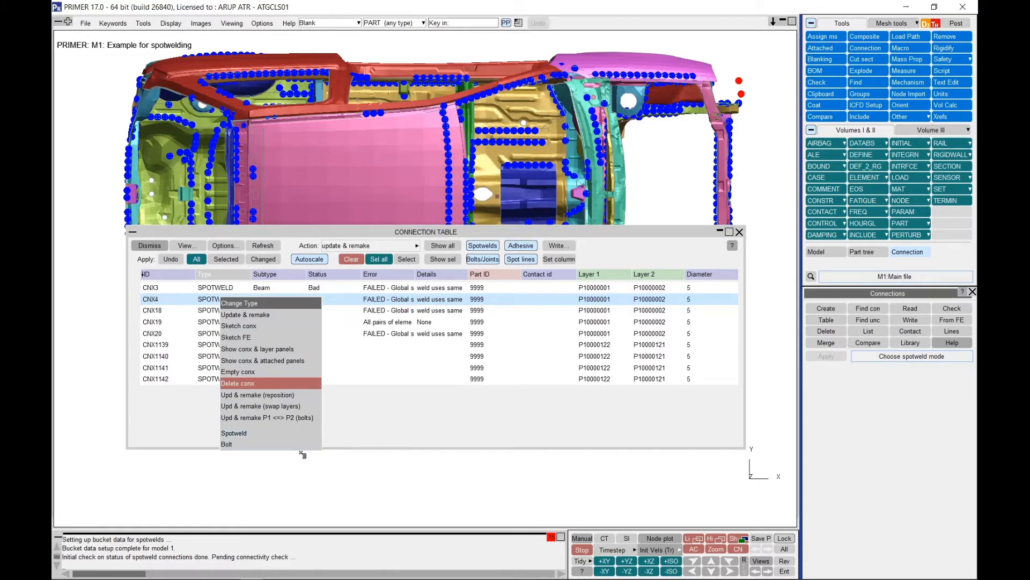
{"action": "left_click", "coordinate": [352, 439]}
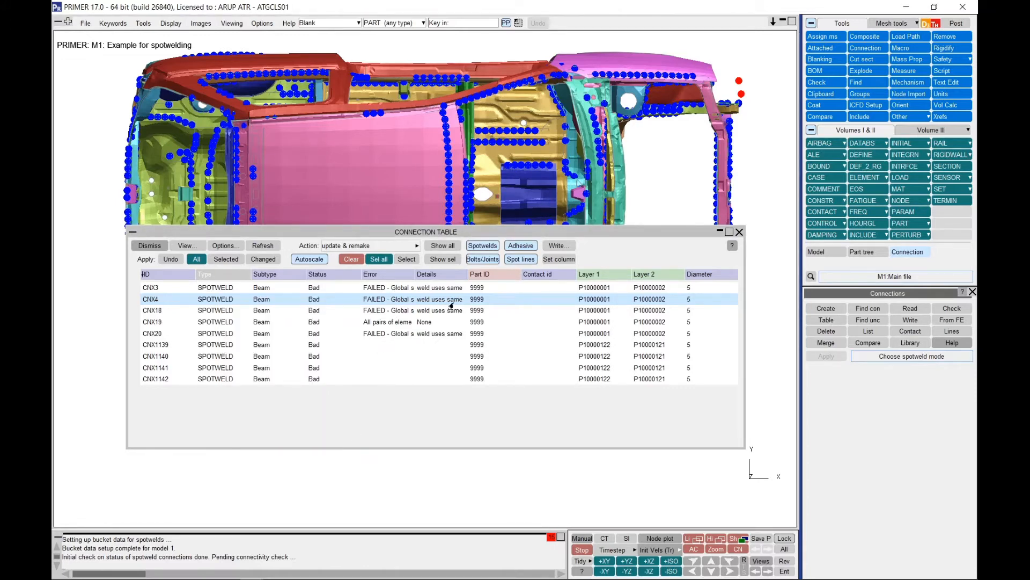
{"action": "right_click", "coordinate": [479, 303]}
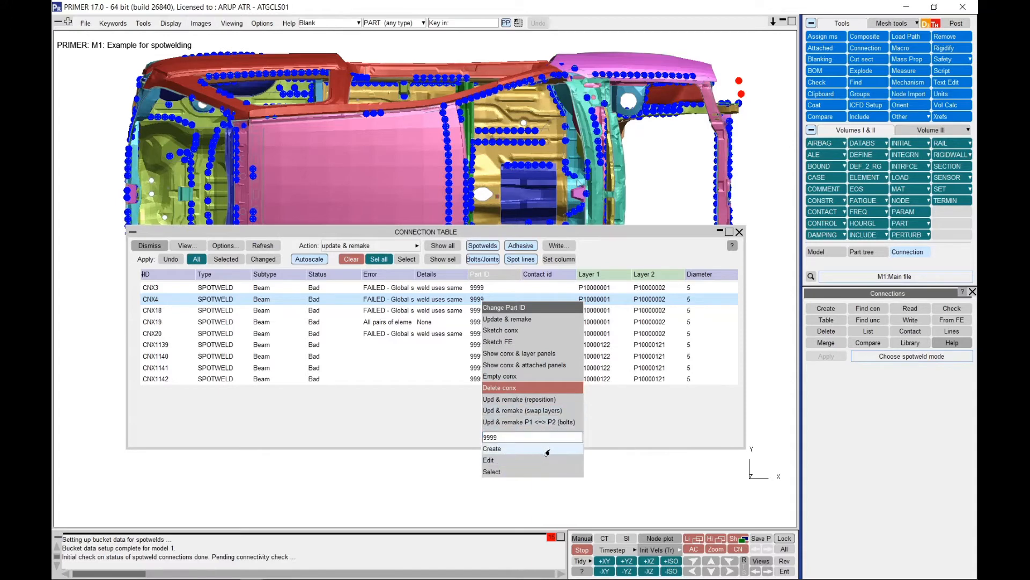
{"action": "right_click", "coordinate": [600, 302]}
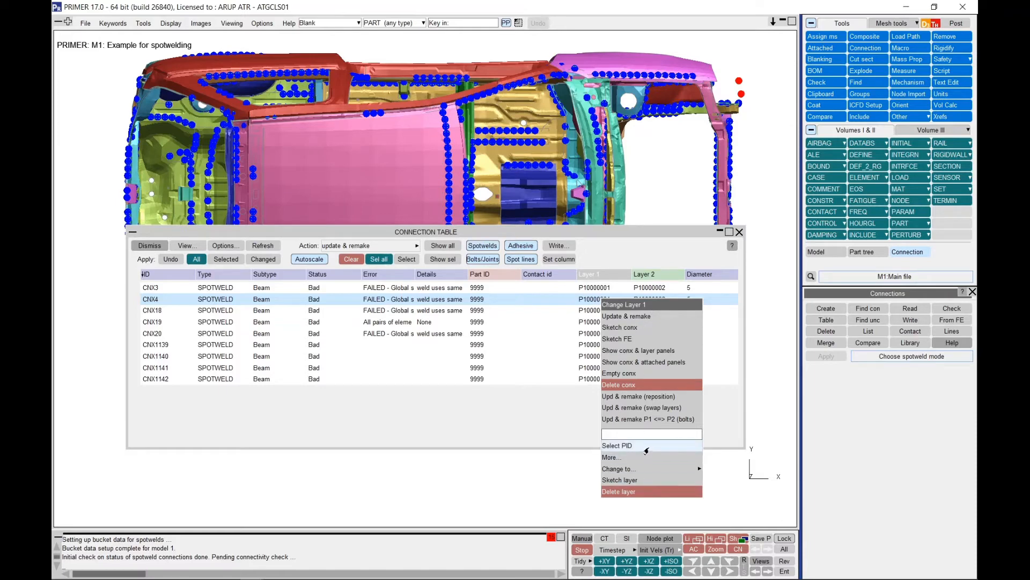
{"action": "mouse_move", "coordinate": [645, 473]}
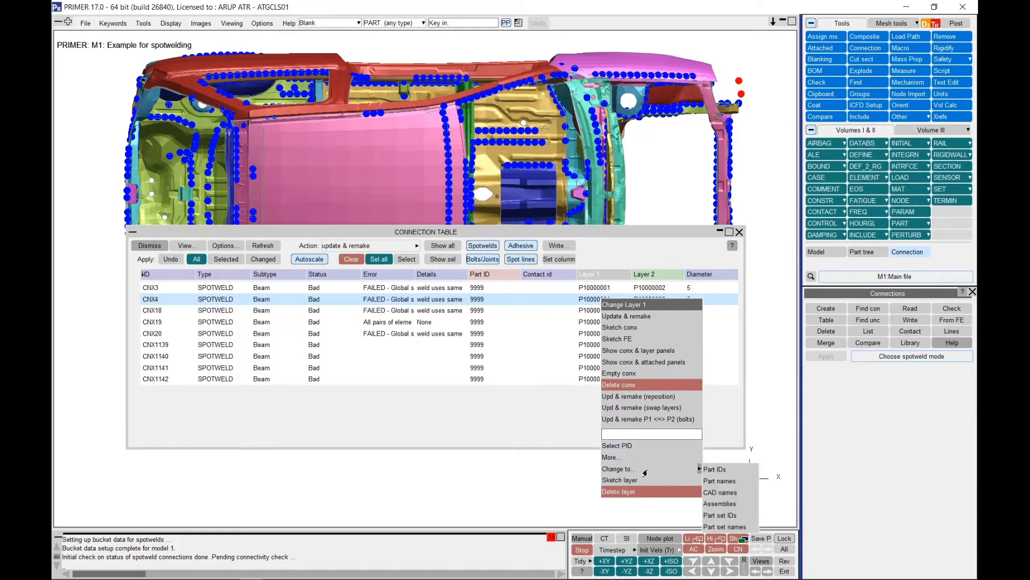
{"action": "left_click", "coordinate": [546, 424]}
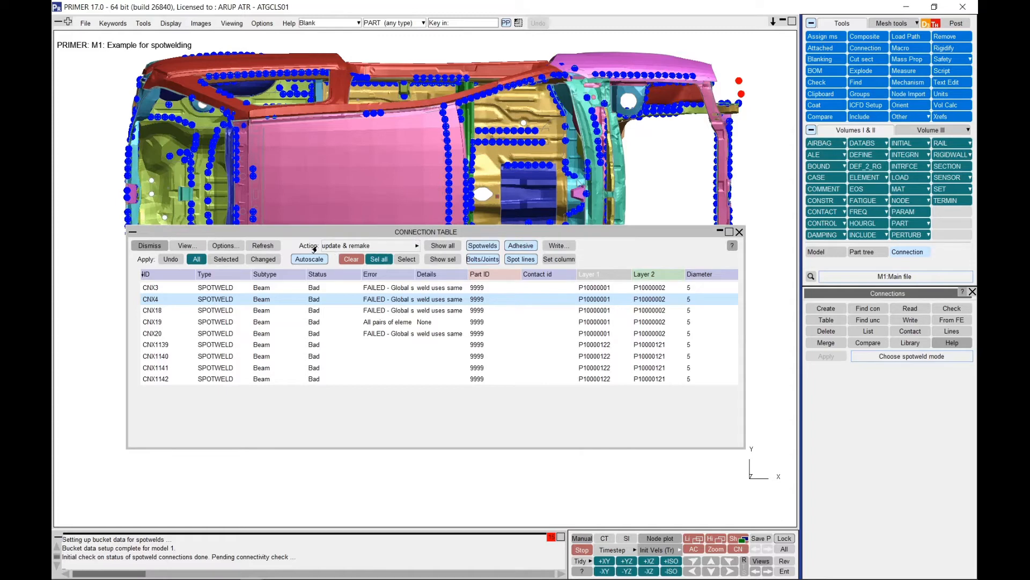
Review the actions available for the connections listed in the connection table
{"action": "left_click", "coordinate": [416, 246]}
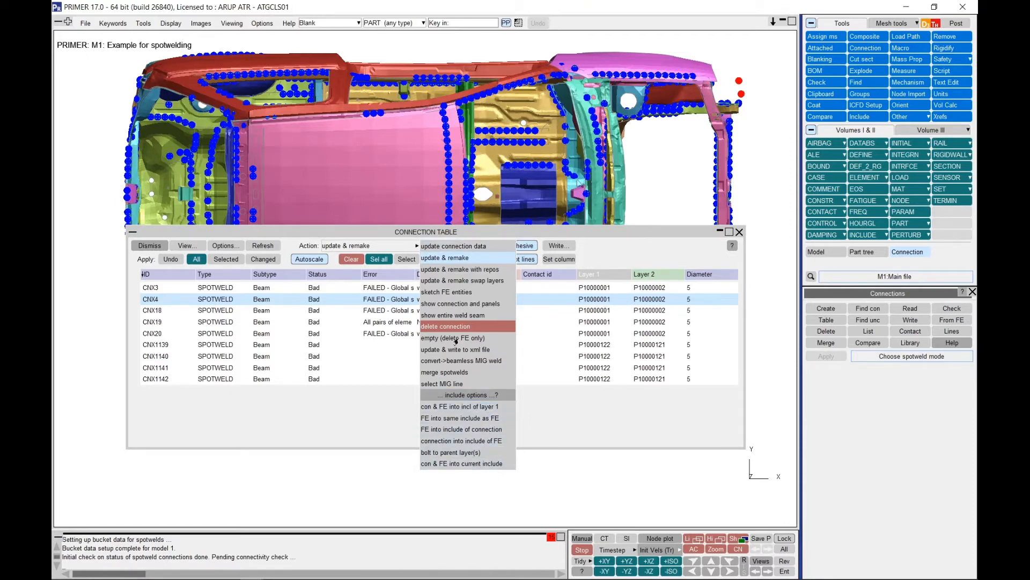
{"action": "left_click", "coordinate": [227, 411]}
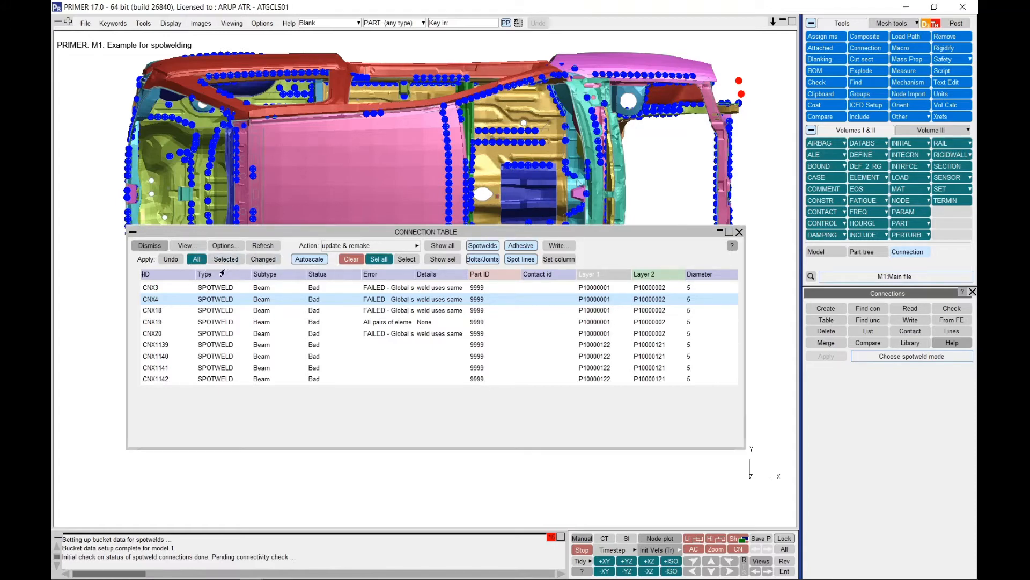
{"action": "left_click_drag", "start_coordinate": [500, 238], "coordinate": [500, 260]}
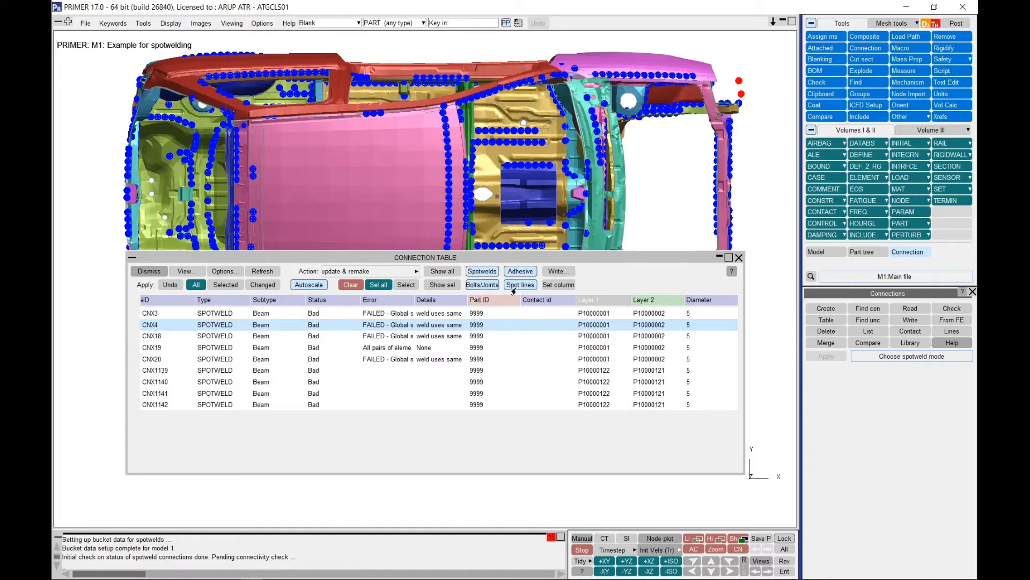
{"action": "left_click", "coordinate": [484, 273]}
{"action": "left_click_drag", "start_coordinate": [413, 259], "coordinate": [450, 285]}
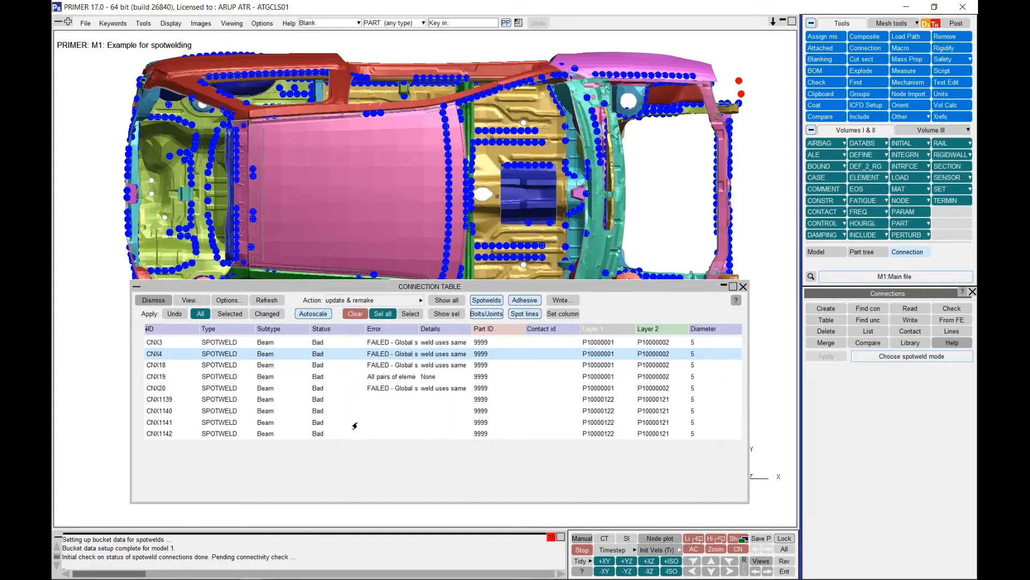
Show only connections CNX3, CNX4, CNX18, CNX19 and CNX20 with their layer panels and examine how the panels sit relative to the welds
{"action": "left_click", "coordinate": [399, 342]}
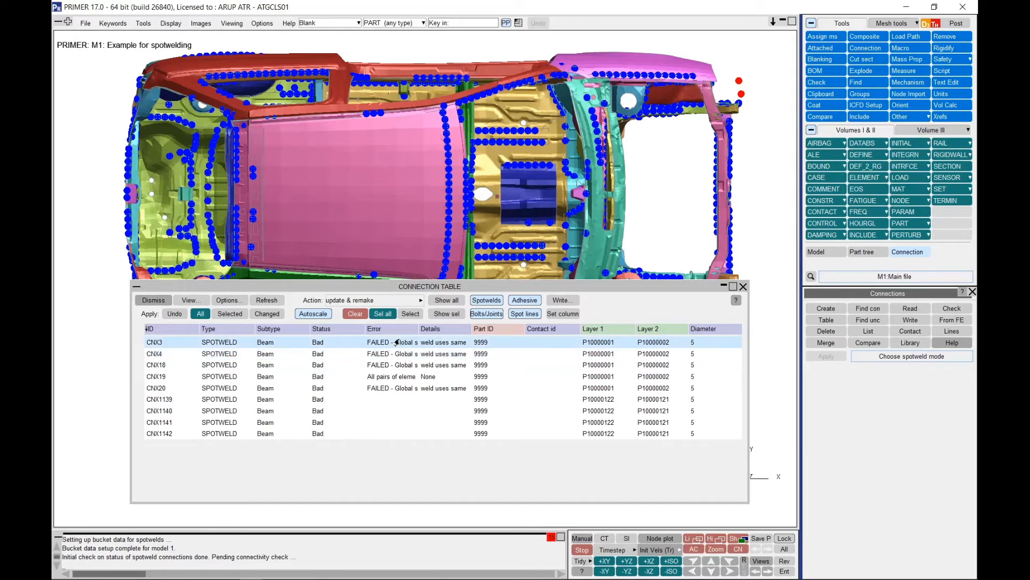
{"action": "left_click", "coordinate": [389, 389], "text": "shift"}
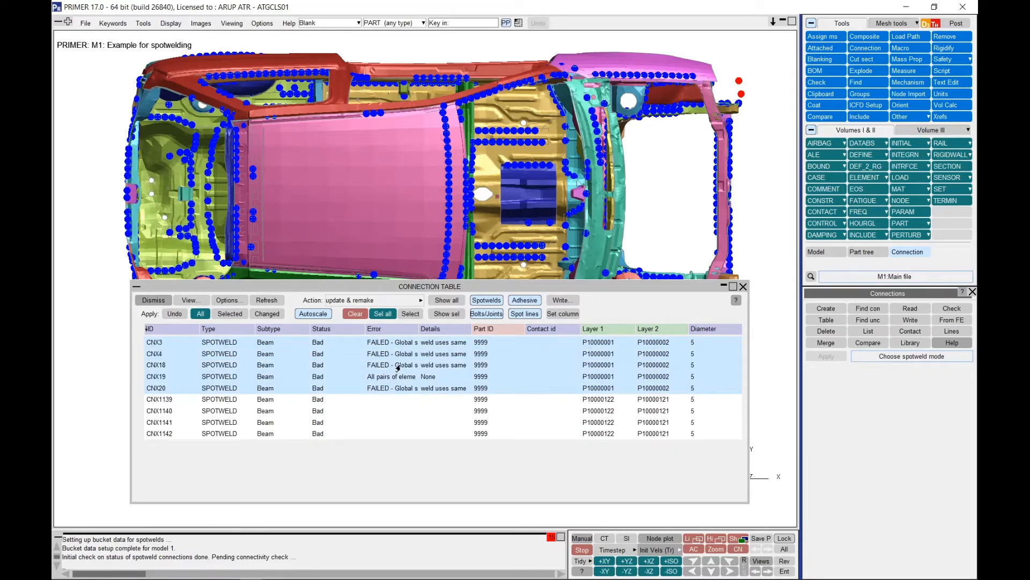
{"action": "right_click", "coordinate": [397, 368]}
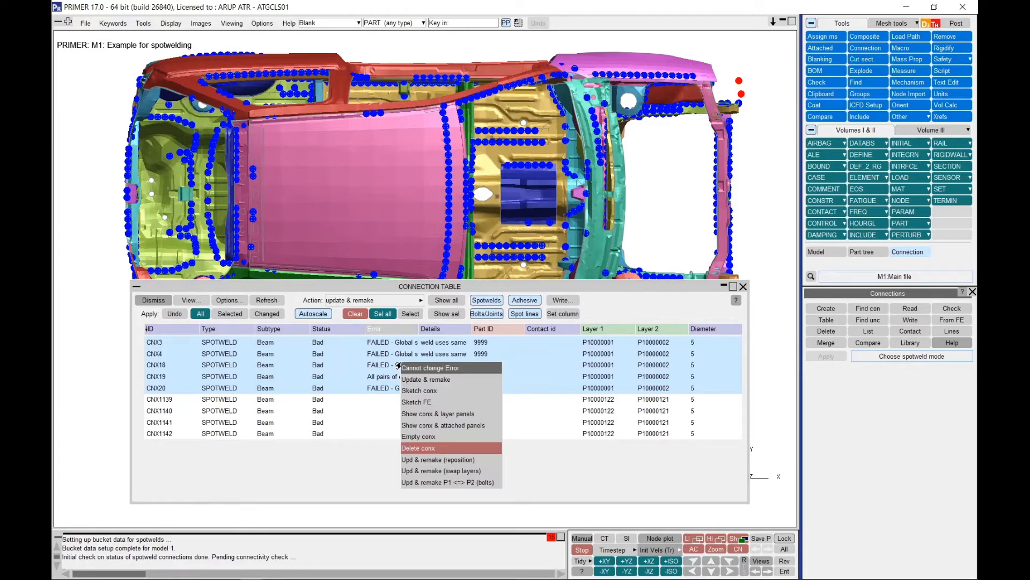
{"action": "left_click", "coordinate": [438, 417]}
{"action": "left_click_drag", "start_coordinate": [446, 242], "coordinate": [374, 183], "text": "shift"}
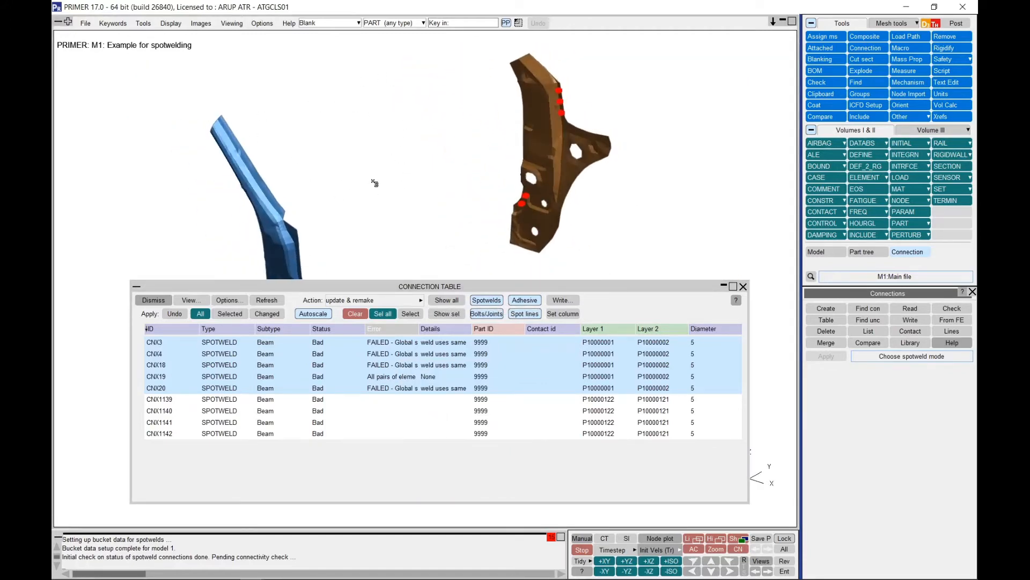
{"action": "middle_click_drag", "start_coordinate": [374, 183], "coordinate": [296, 147], "text": "shift"}
{"action": "middle_click_drag", "start_coordinate": [517, 128], "coordinate": [483, 190], "text": "shift"}
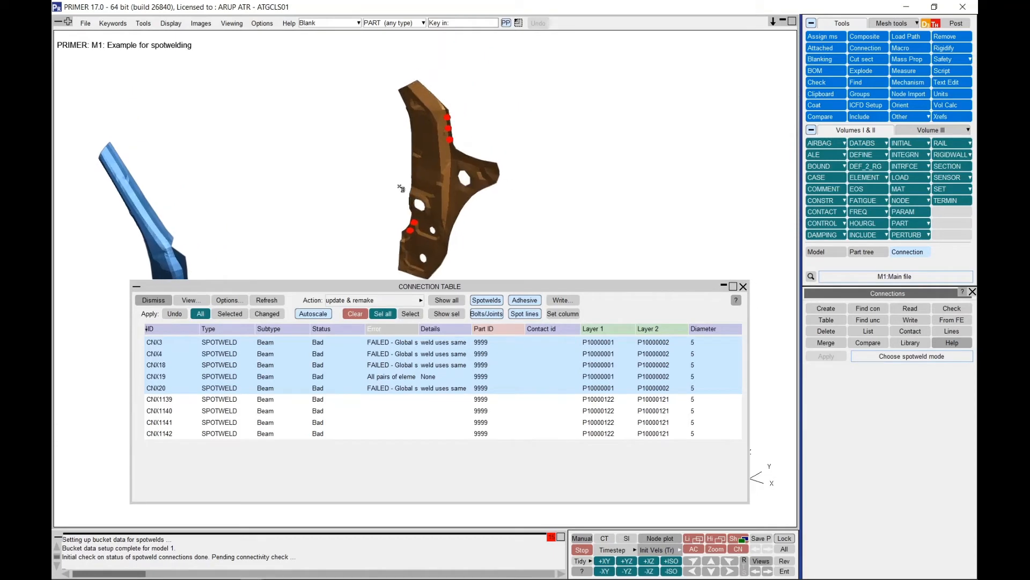
{"action": "middle_click_drag", "start_coordinate": [452, 141], "coordinate": [532, 123], "text": "shift"}
{"action": "left_click_drag", "start_coordinate": [409, 227], "coordinate": [394, 207], "text": "shift"}
{"action": "middle_click_drag", "start_coordinate": [394, 208], "coordinate": [392, 187], "text": "shift"}
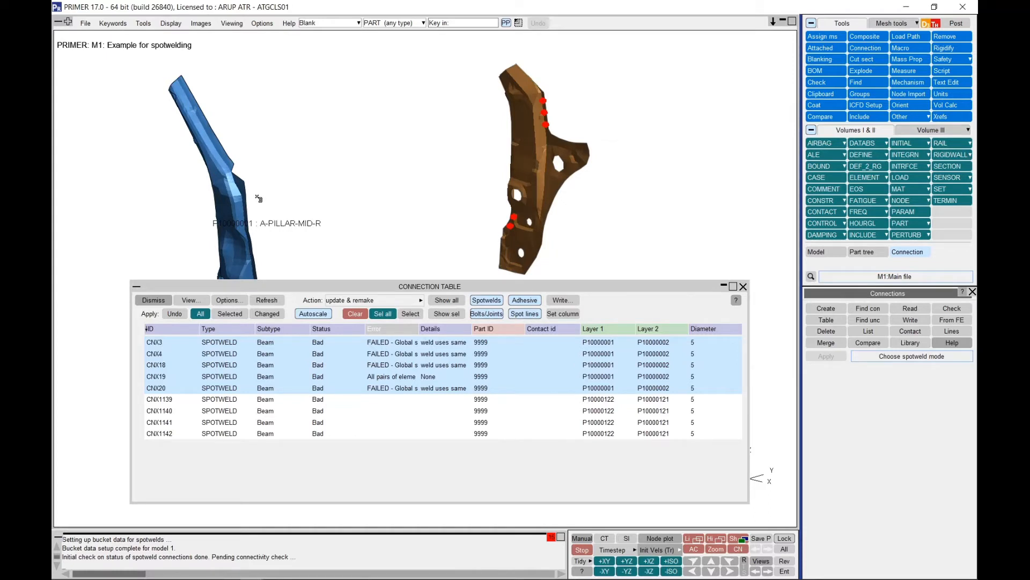
{"action": "left_click_drag", "start_coordinate": [456, 175], "coordinate": [513, 219], "text": "shift"}
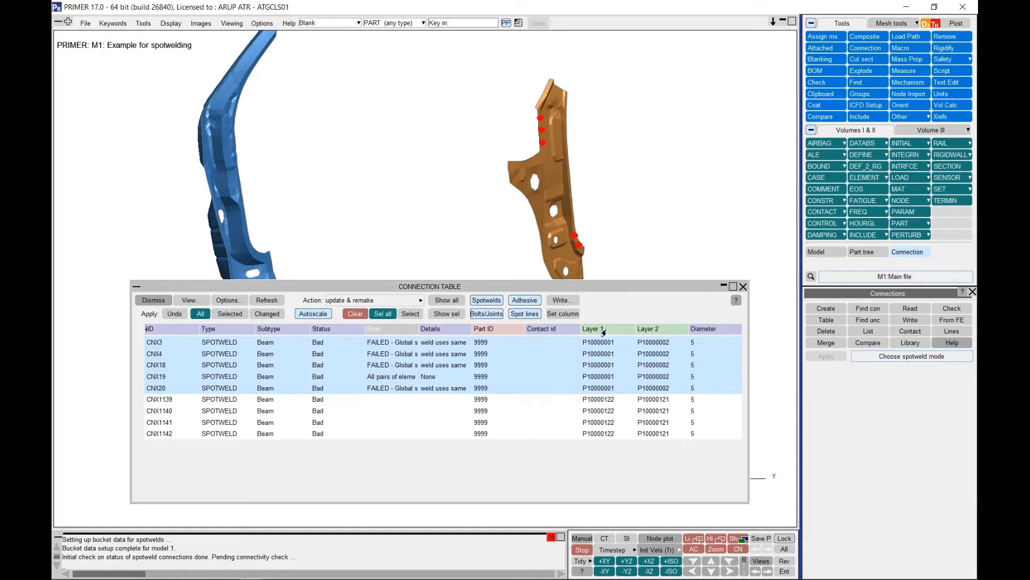
Change Layer 1 of the five selected connections to part P10000000 (A-PILLAR-MID-L)
{"action": "right_click", "coordinate": [601, 358]}
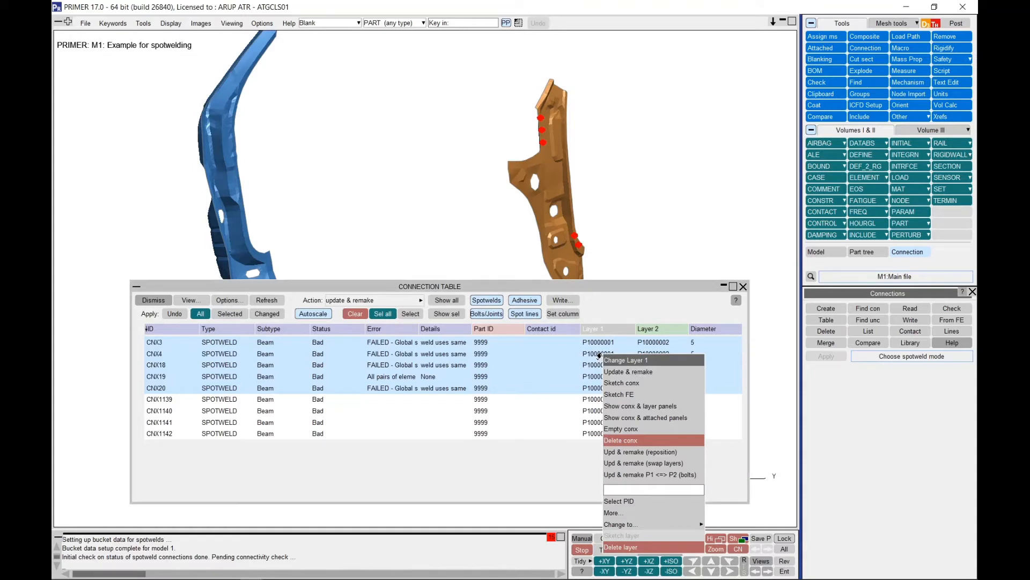
{"action": "left_click", "coordinate": [627, 503]}
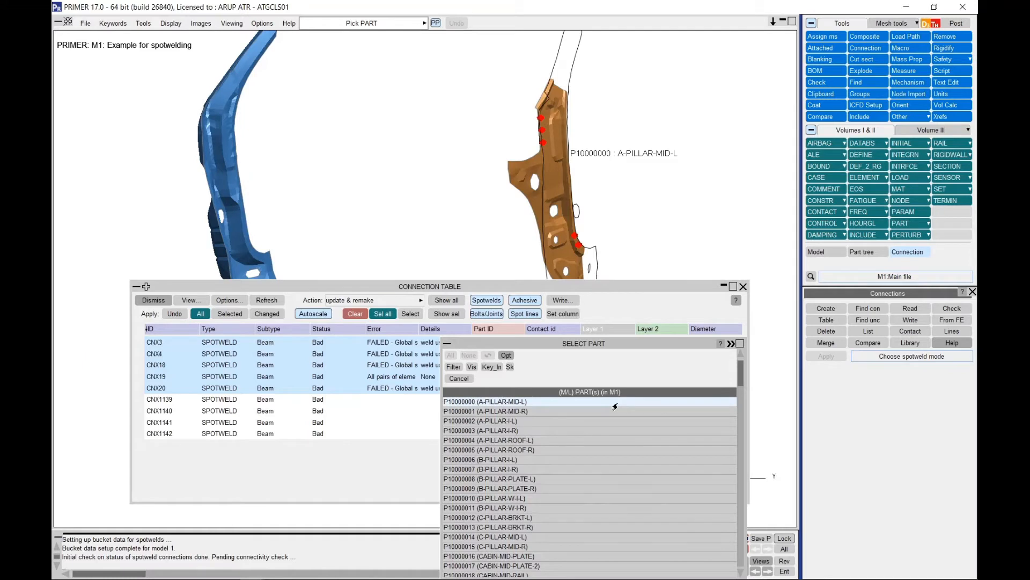
{"action": "left_click", "coordinate": [615, 404]}
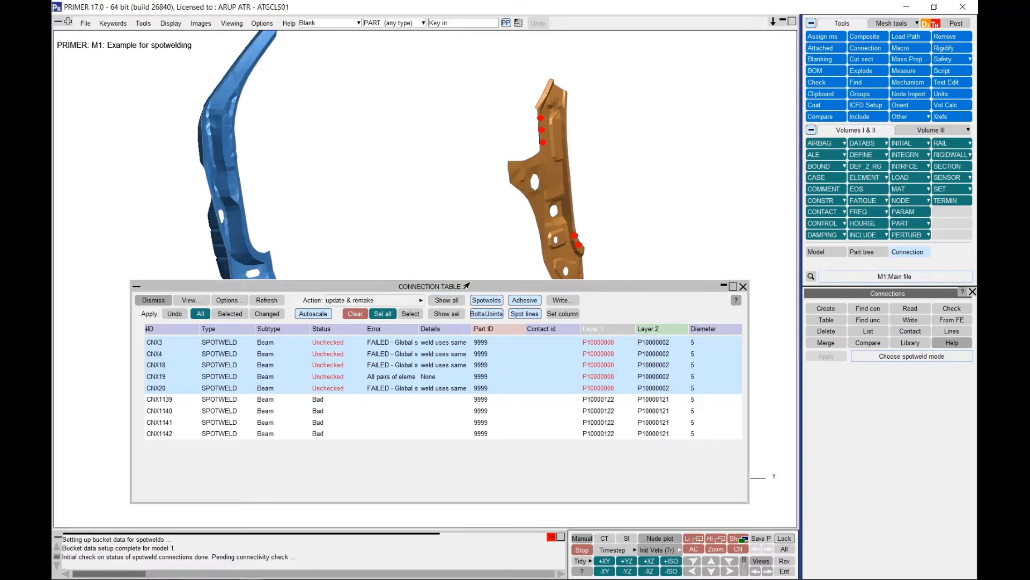
{"action": "left_click_drag", "start_coordinate": [466, 285], "coordinate": [473, 299]}
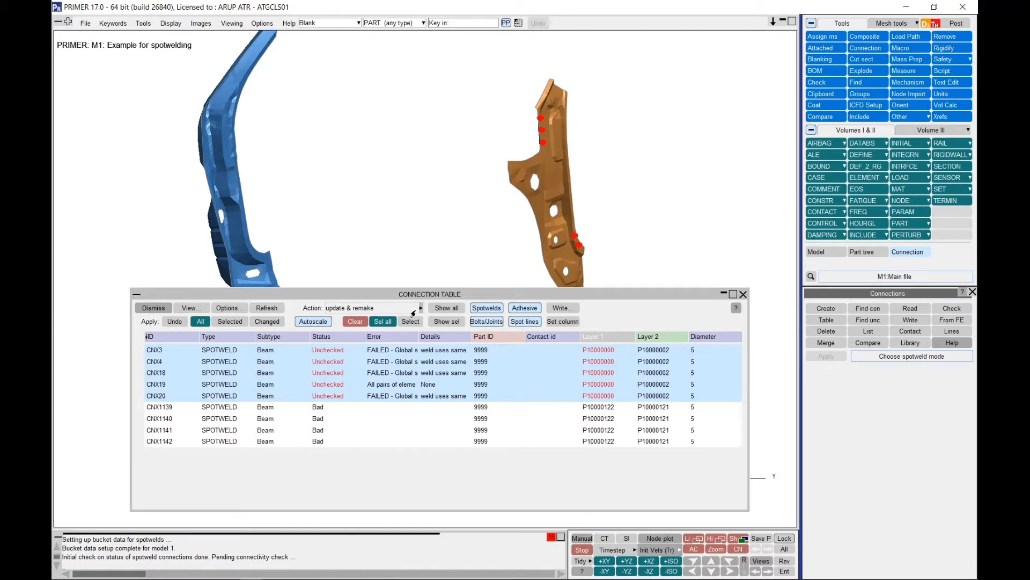
Update and remake the five selected A-pillar connections
{"action": "right_click", "coordinate": [292, 361]}
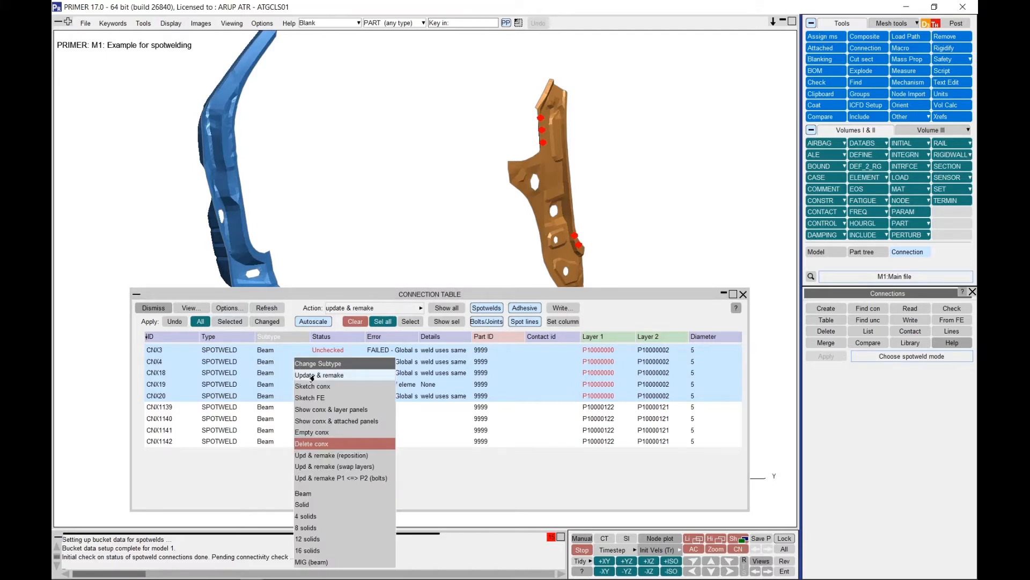
{"action": "left_click", "coordinate": [312, 375]}
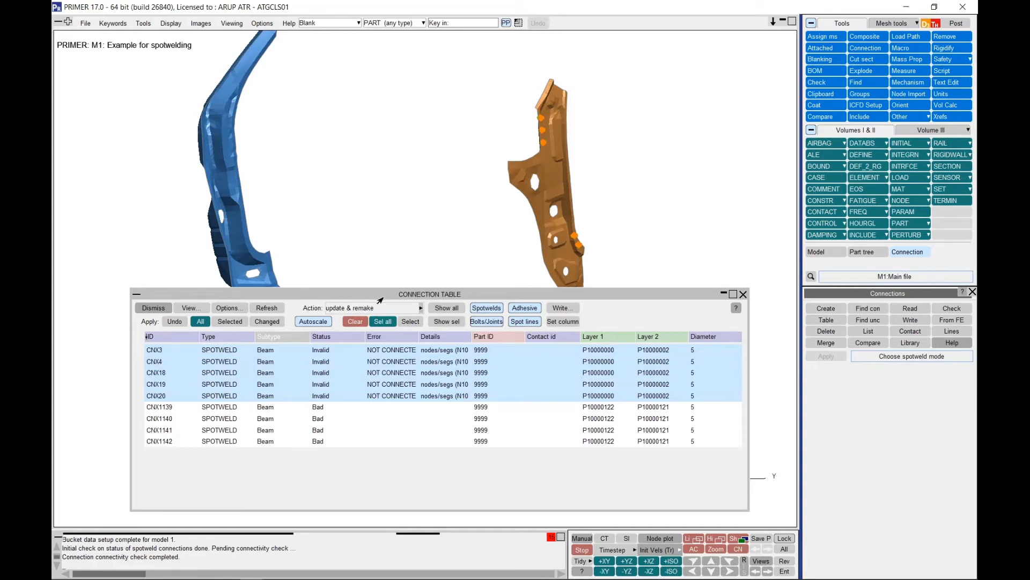
{"action": "mouse_move", "coordinate": [566, 271]}
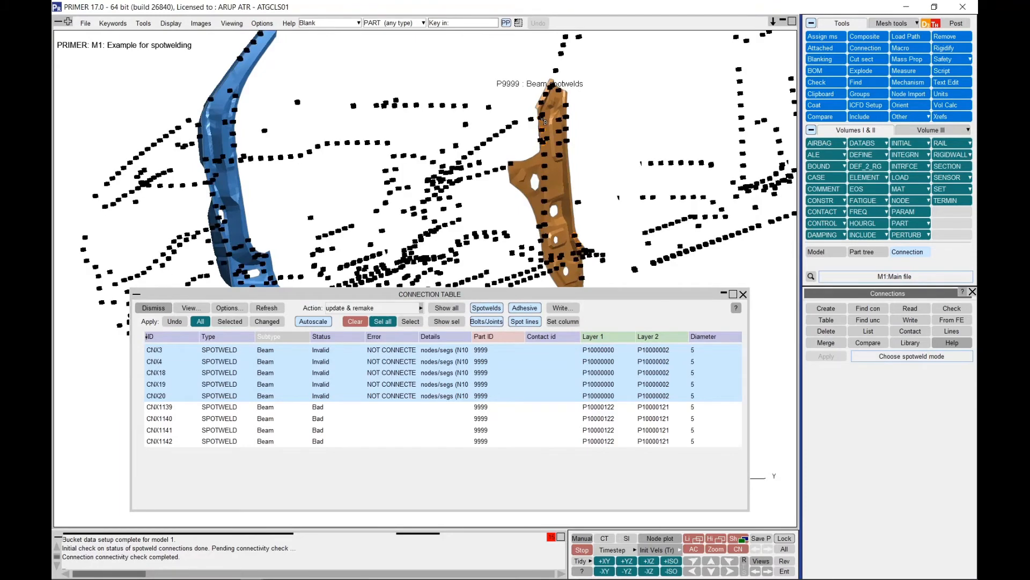
{"action": "left_click_drag", "start_coordinate": [588, 295], "coordinate": [590, 291]}
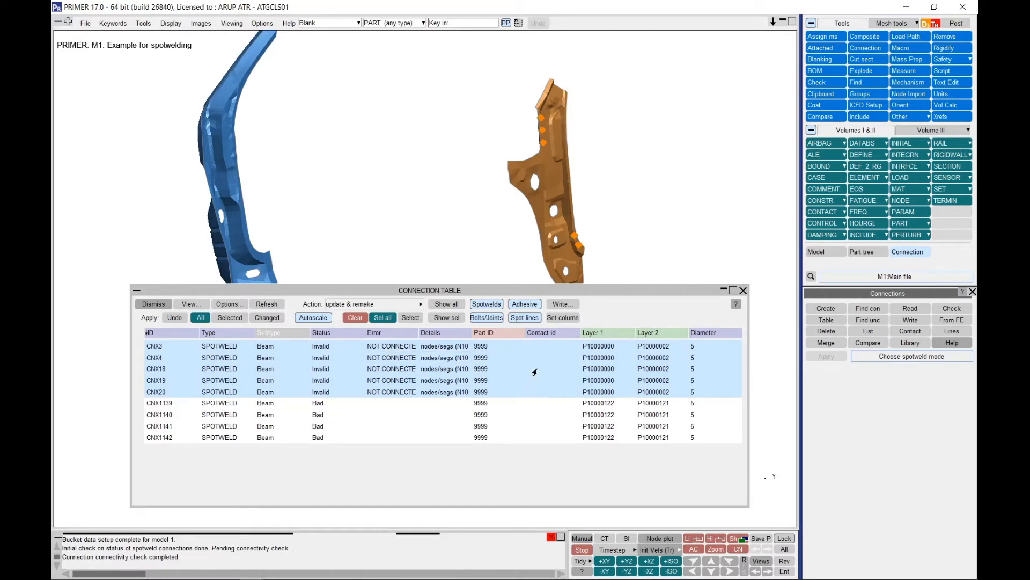
Show the five remade connections with their new layer panels and inspect the welds along the A-pillar
{"action": "right_click", "coordinate": [575, 358]}
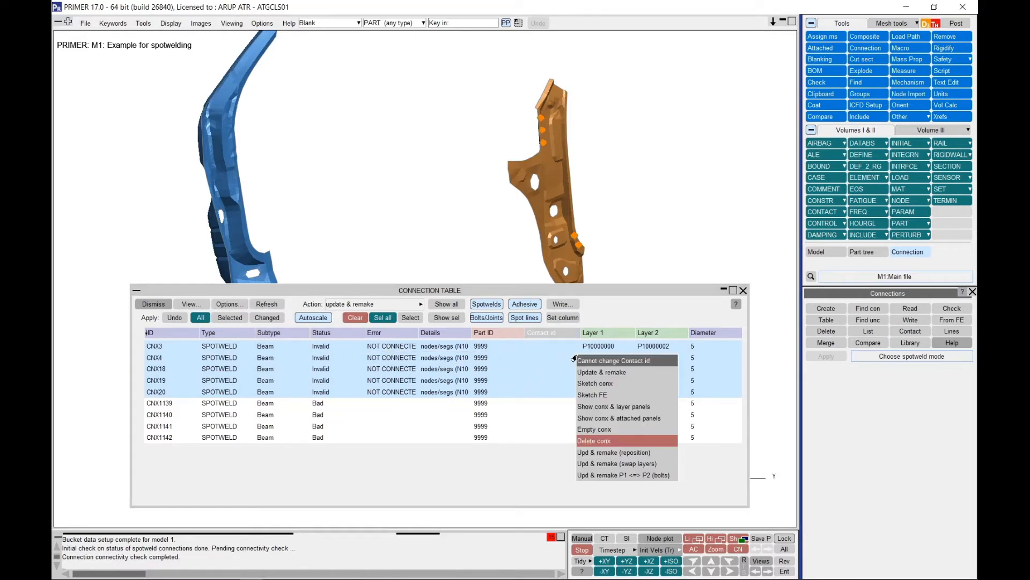
{"action": "left_click", "coordinate": [603, 407]}
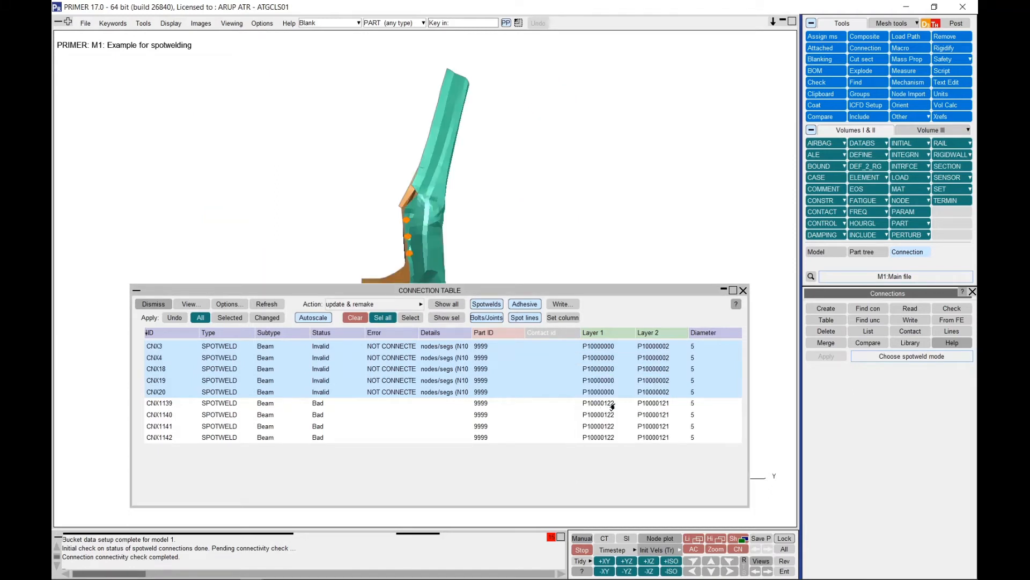
{"action": "middle_click_drag", "start_coordinate": [507, 234], "coordinate": [494, 218], "text": "shift"}
{"action": "left_click_drag", "start_coordinate": [494, 219], "coordinate": [399, 228], "text": "shift"}
{"action": "left_click_drag", "start_coordinate": [467, 291], "coordinate": [484, 335]}
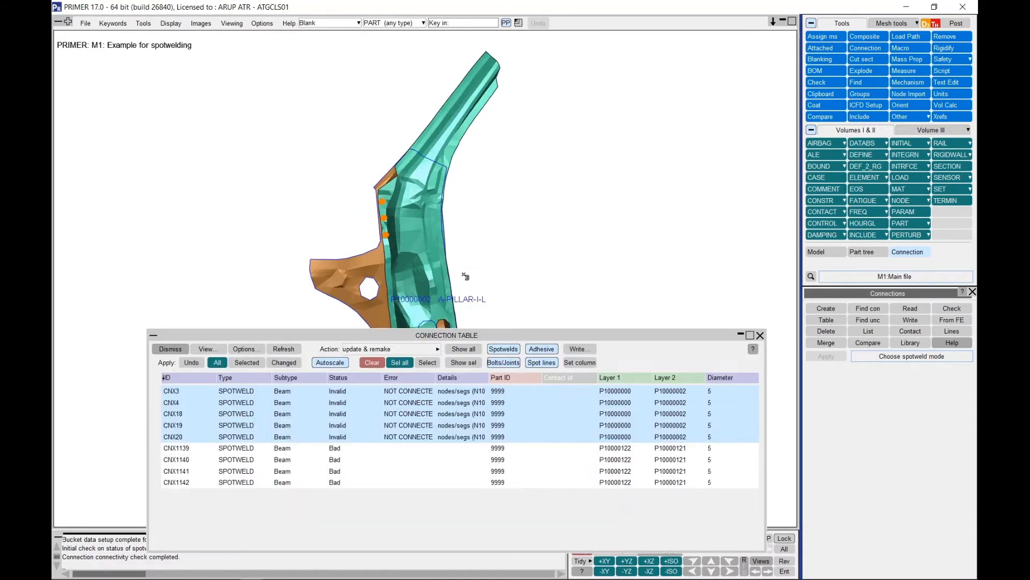
{"action": "middle_click_drag", "start_coordinate": [465, 276], "coordinate": [430, 235], "text": "shift"}
{"action": "left_click_drag", "start_coordinate": [430, 235], "coordinate": [274, 218], "text": "shift"}
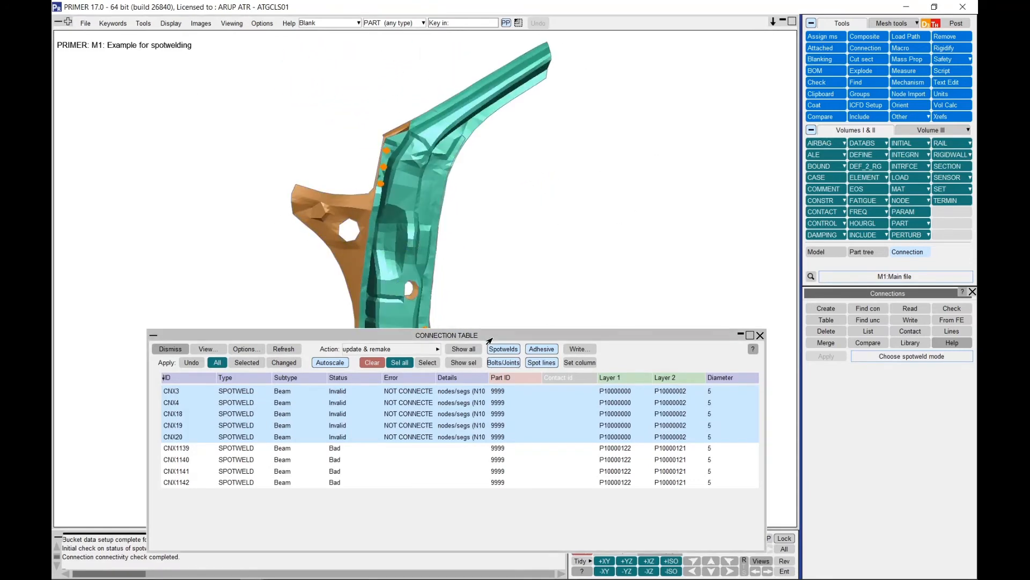
{"action": "left_click_drag", "start_coordinate": [491, 338], "coordinate": [485, 245]}
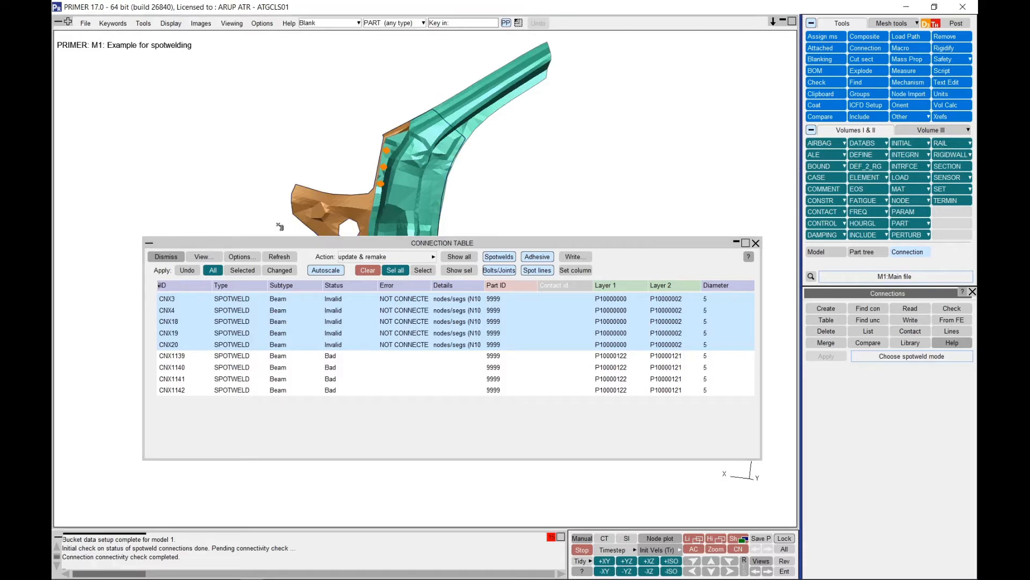
Close the connection table and unblank the whole car body
{"action": "left_click", "coordinate": [165, 256]}
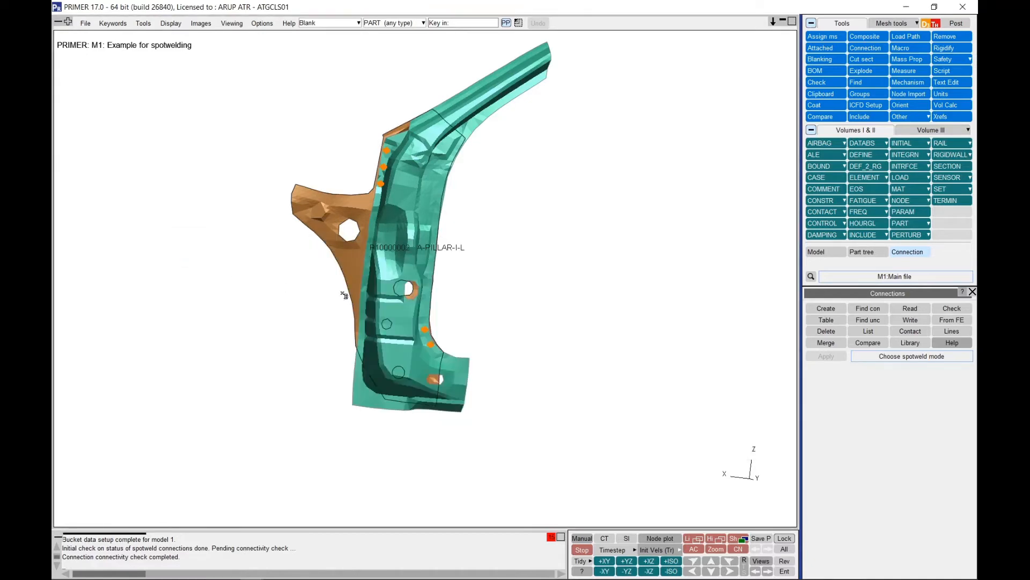
{"action": "key", "text": "u"}
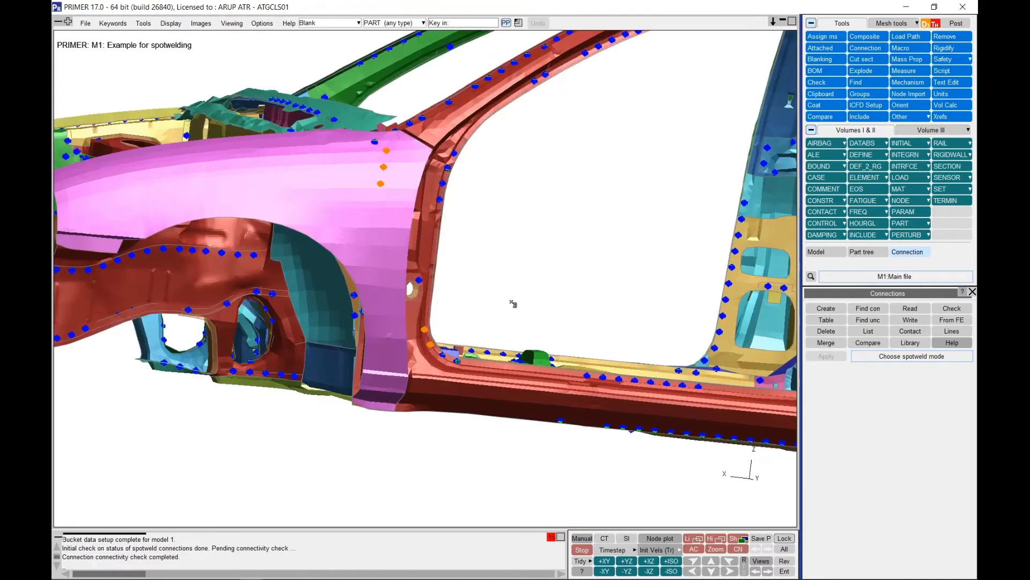
{"action": "scroll", "coordinate": [513, 304], "scroll_direction": "down", "scroll_amount": 8}
{"action": "middle_click_drag", "start_coordinate": [501, 280], "coordinate": [396, 241], "text": "shift"}
{"action": "left_click_drag", "start_coordinate": [396, 241], "coordinate": [422, 317], "text": "shift"}
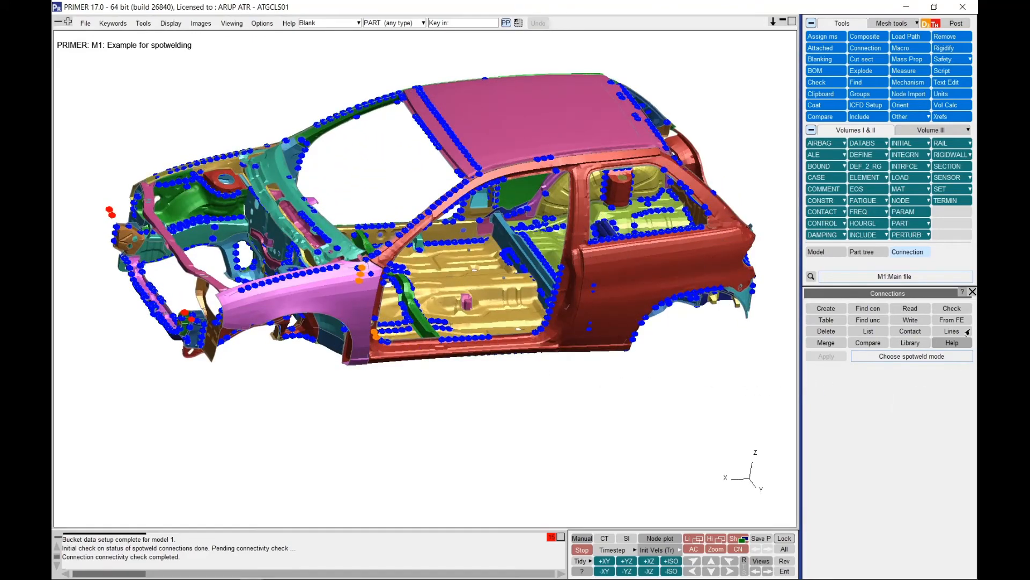
List the connections by attached panels for the CABIN-MID-RAIL part P10000018 in the connection table, look through them, and close the table
{"action": "left_click", "coordinate": [813, 322]}
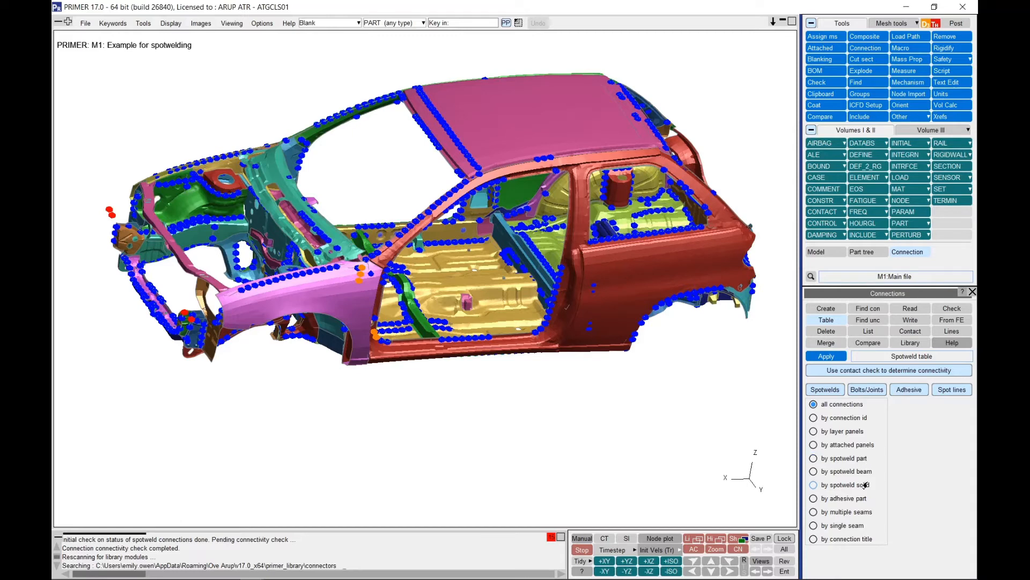
{"action": "left_click", "coordinate": [838, 445]}
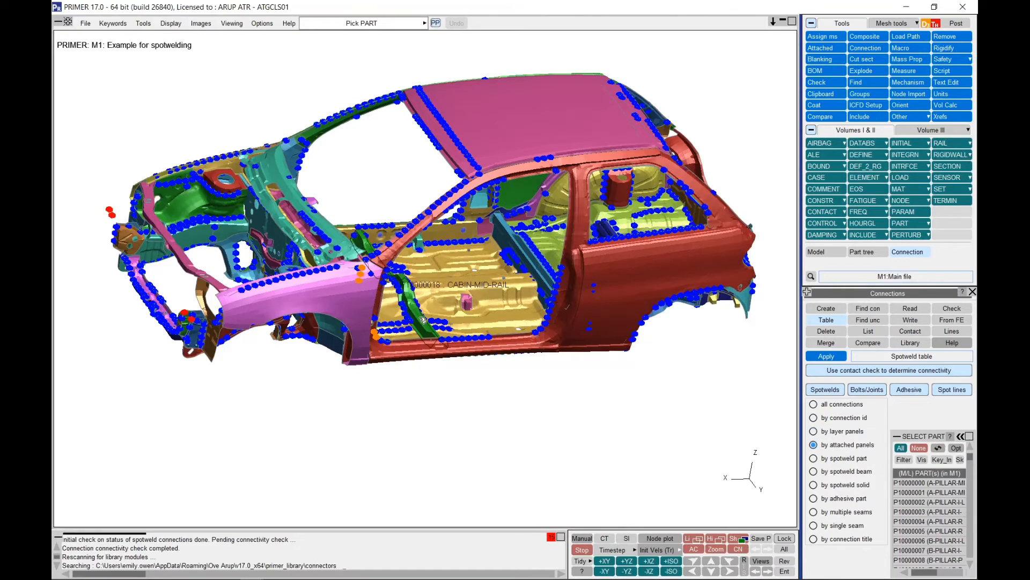
{"action": "left_click", "coordinate": [422, 321]}
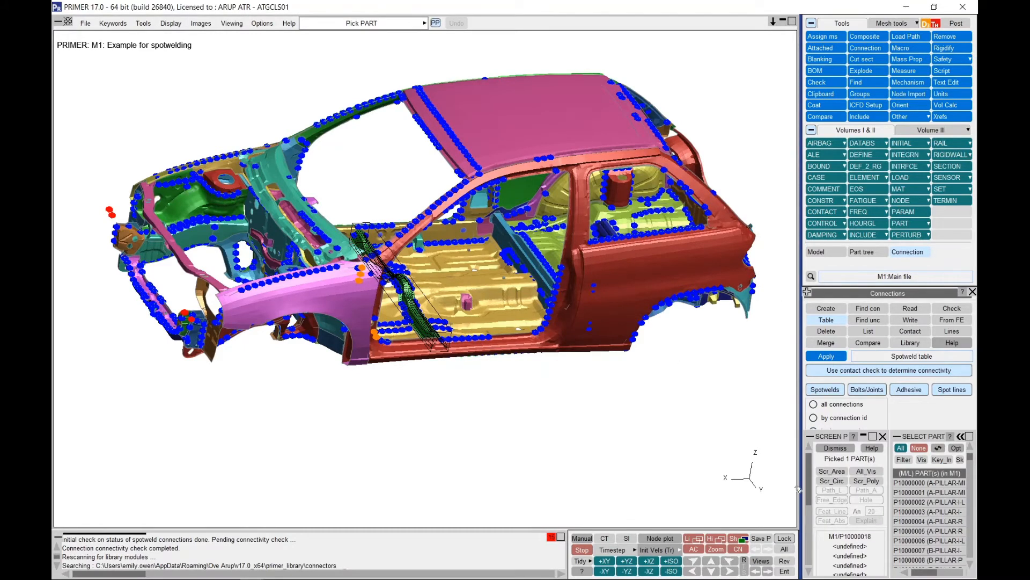
{"action": "left_click", "coordinate": [827, 357]}
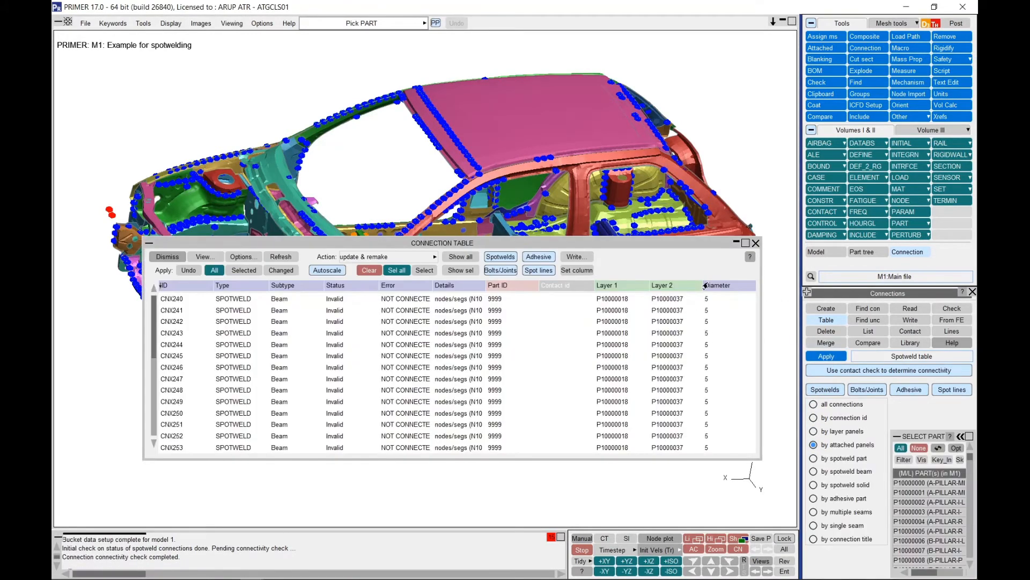
{"action": "left_click_drag", "start_coordinate": [674, 243], "coordinate": [670, 218]}
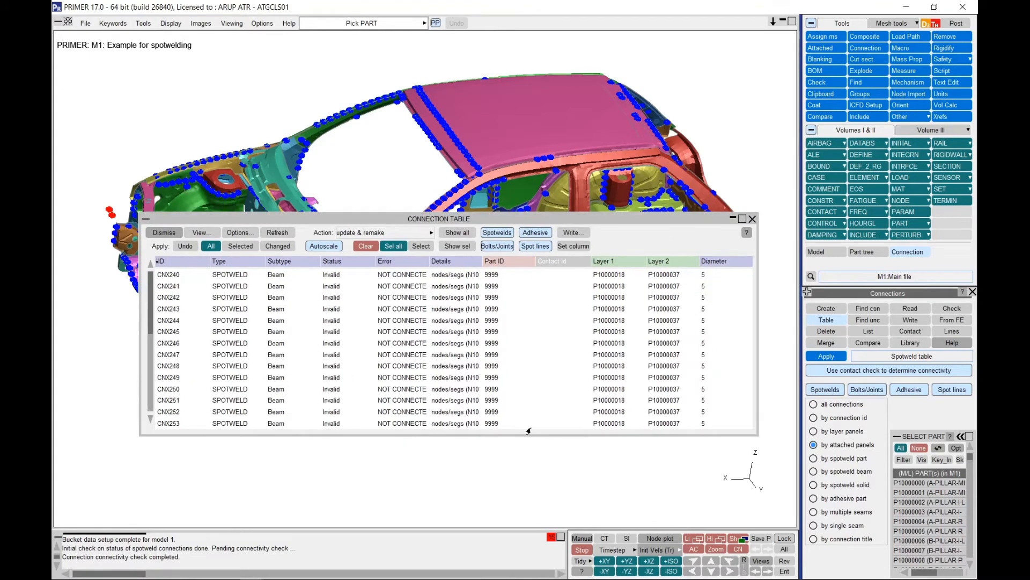
{"action": "left_click_drag", "start_coordinate": [571, 220], "coordinate": [583, 281]}
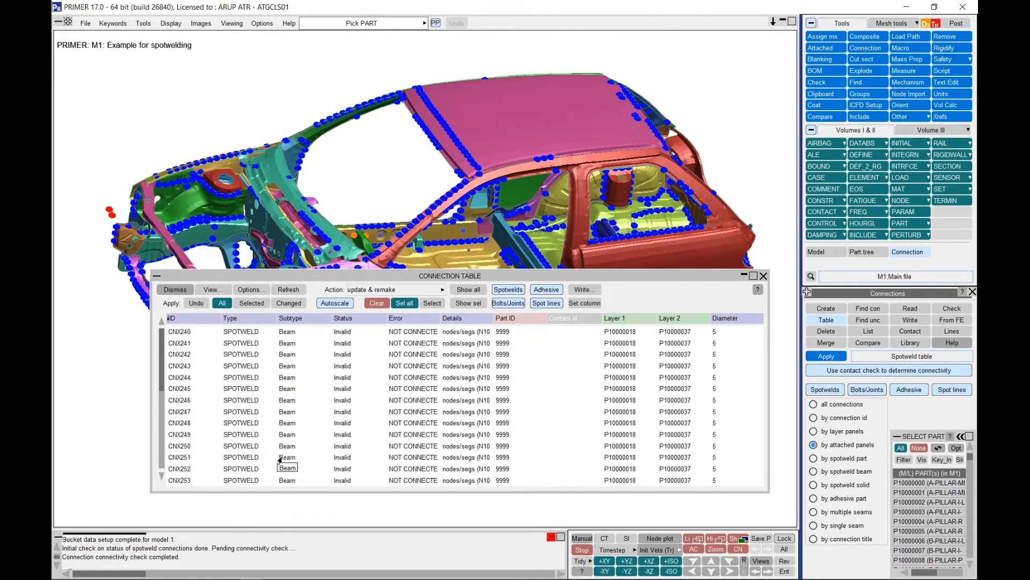
{"action": "left_click", "coordinate": [171, 288]}
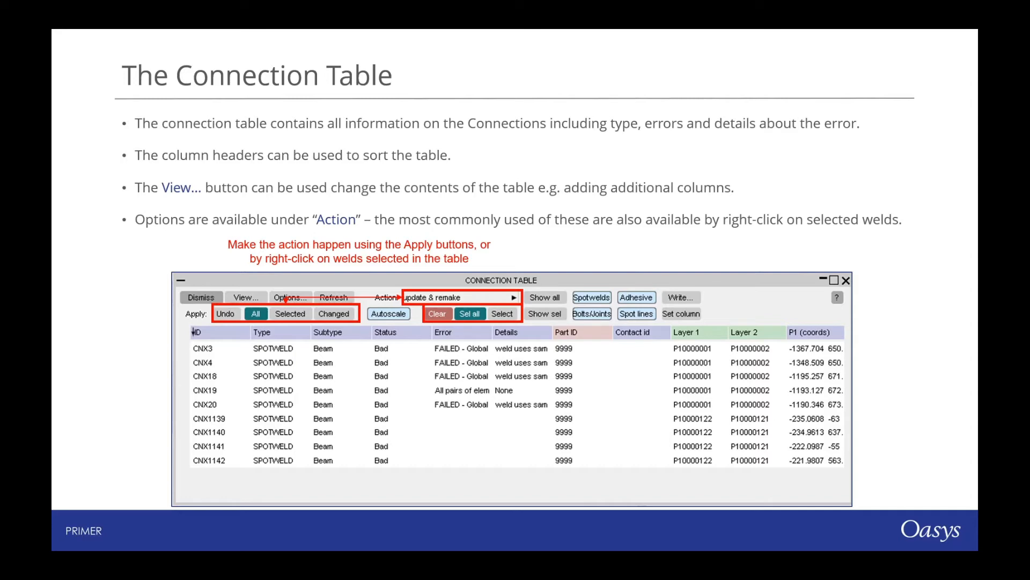
{"action": "key", "text": "Right"}
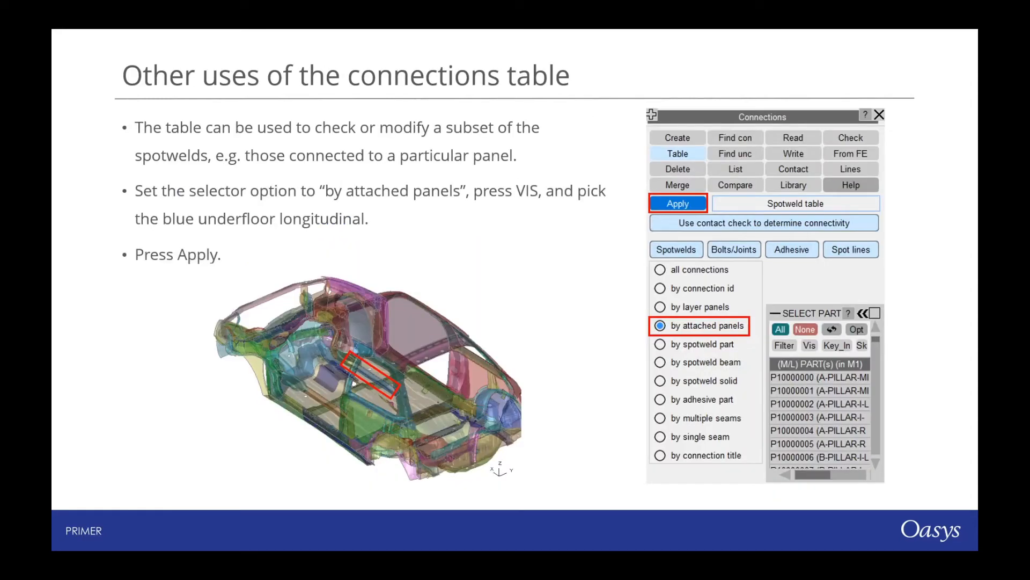
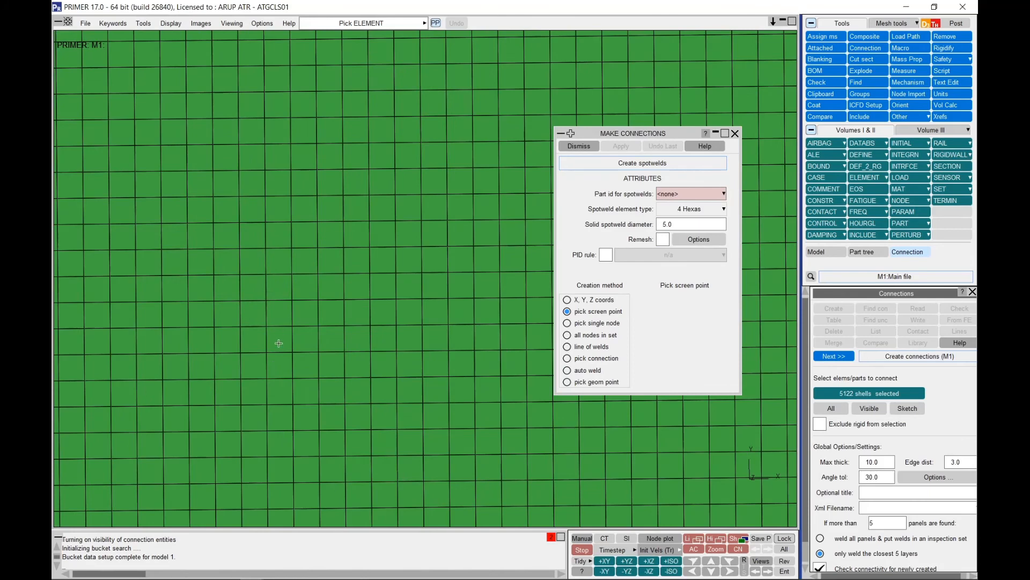
Assign part P2000 (Hexa Spotweld) to the spotwelds and create one without remeshing at a picked screen point on the green panel
{"action": "scroll", "coordinate": [279, 341], "scroll_direction": "up", "scroll_amount": 3}
{"action": "left_click", "coordinate": [281, 338]}
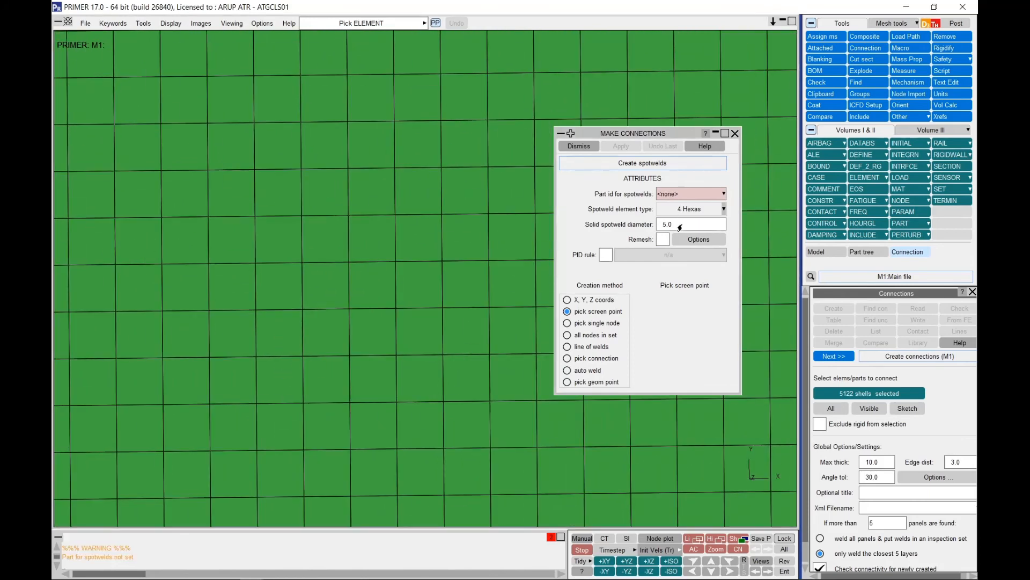
{"action": "left_click", "coordinate": [719, 194]}
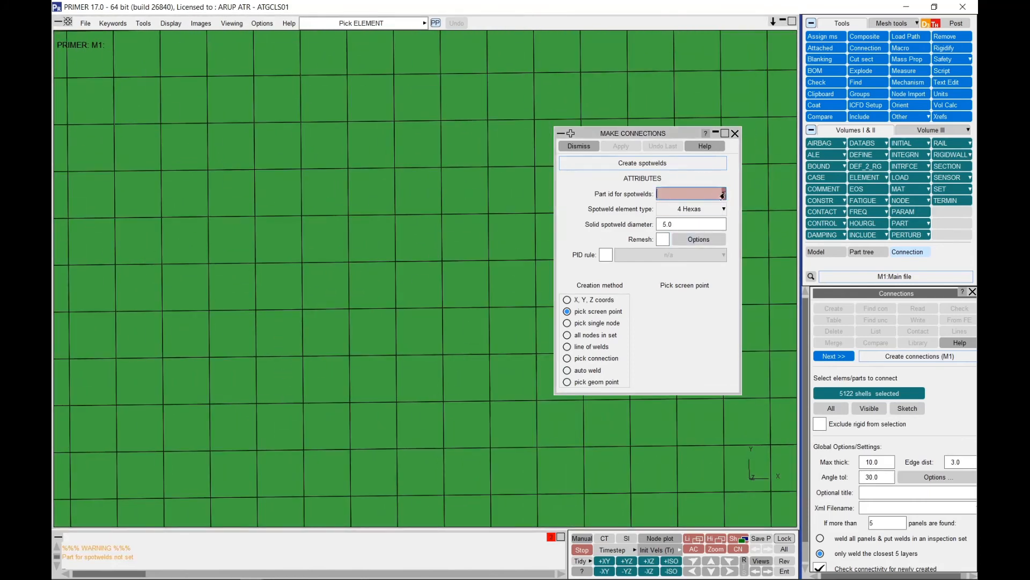
{"action": "left_click", "coordinate": [722, 194]}
{"action": "left_click", "coordinate": [690, 218]}
{"action": "left_click", "coordinate": [694, 229]}
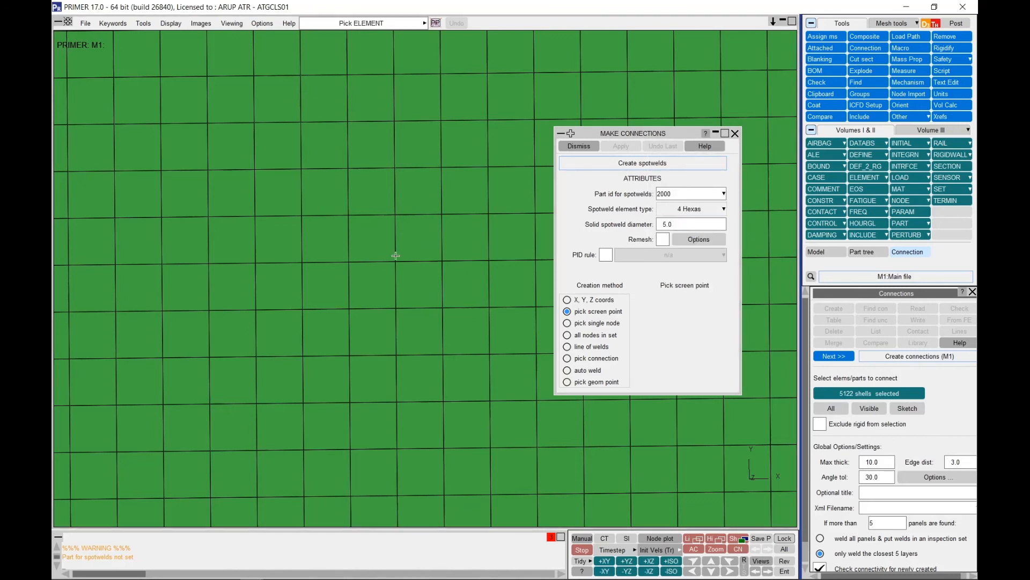
{"action": "scroll", "coordinate": [378, 285], "scroll_direction": "down", "scroll_amount": 3}
{"action": "scroll", "coordinate": [412, 298], "scroll_direction": "down", "scroll_amount": 2}
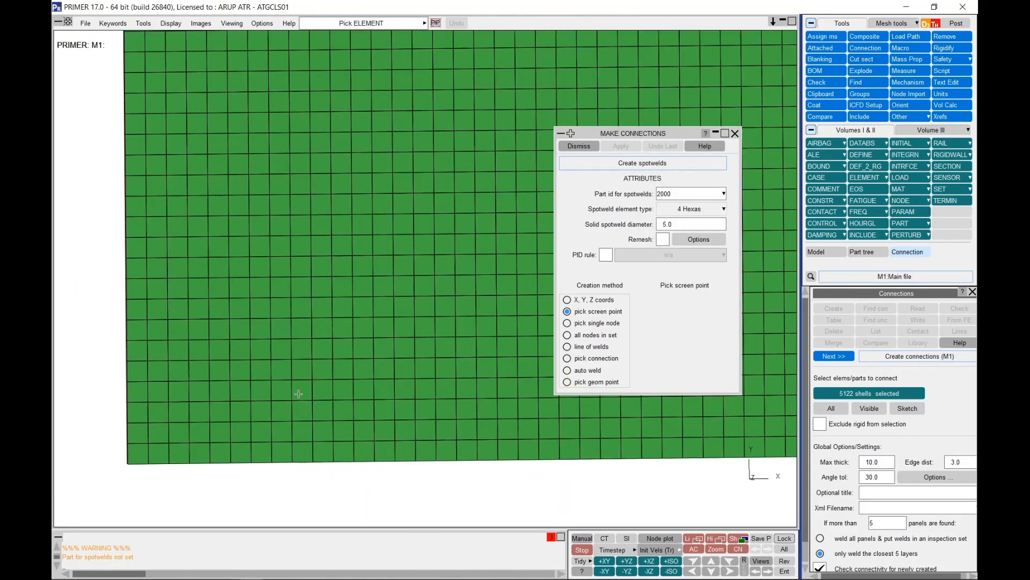
{"action": "scroll", "coordinate": [321, 372], "scroll_direction": "up", "scroll_amount": 1}
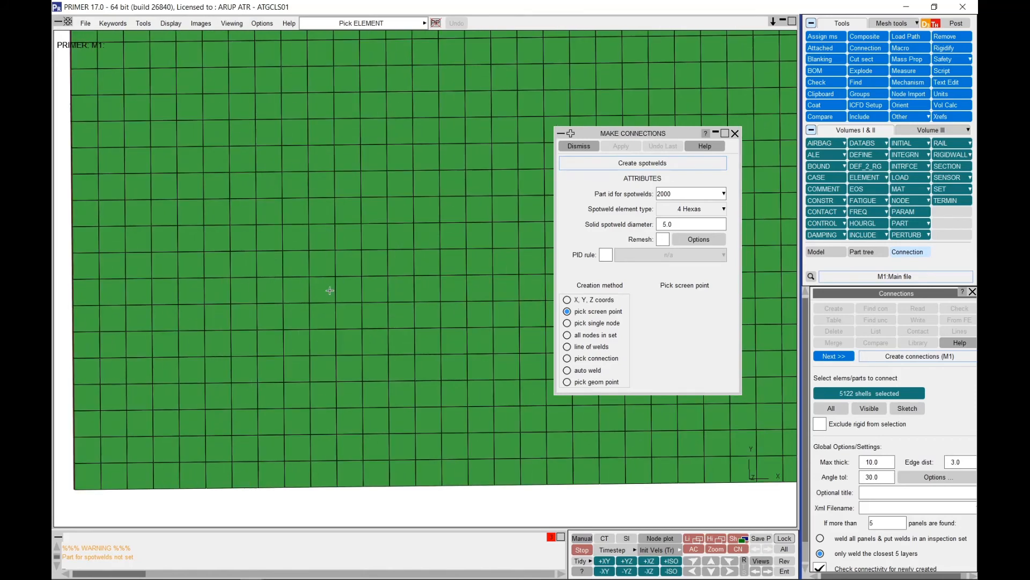
{"action": "left_click", "coordinate": [323, 237]}
{"action": "scroll", "coordinate": [336, 233], "scroll_direction": "up", "scroll_amount": 3}
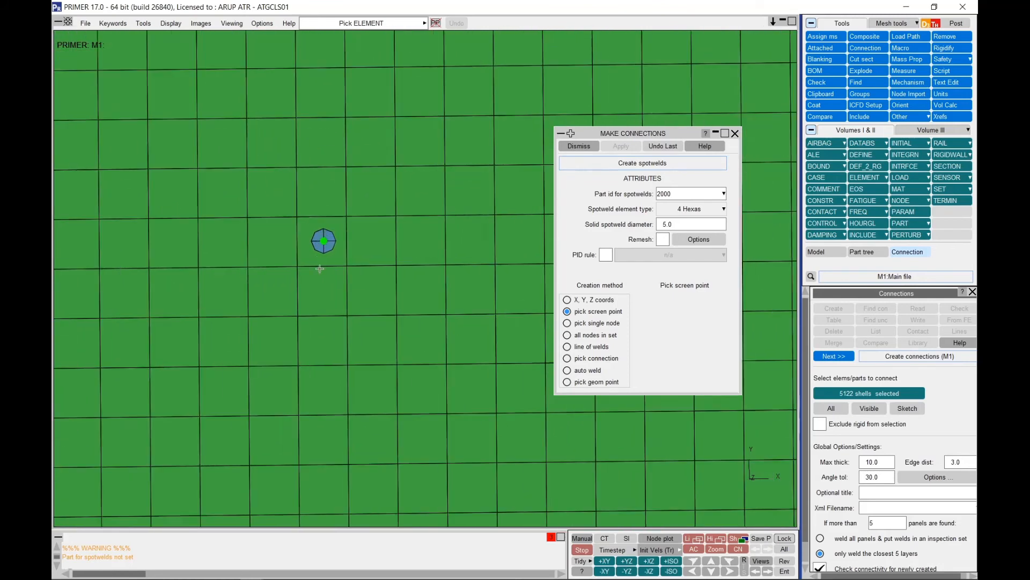
Turn on remeshing for new spotwelds and set the diameter to remesh to 20 and the number of rings to 3
{"action": "scroll", "coordinate": [354, 287], "scroll_direction": "down", "scroll_amount": 2}
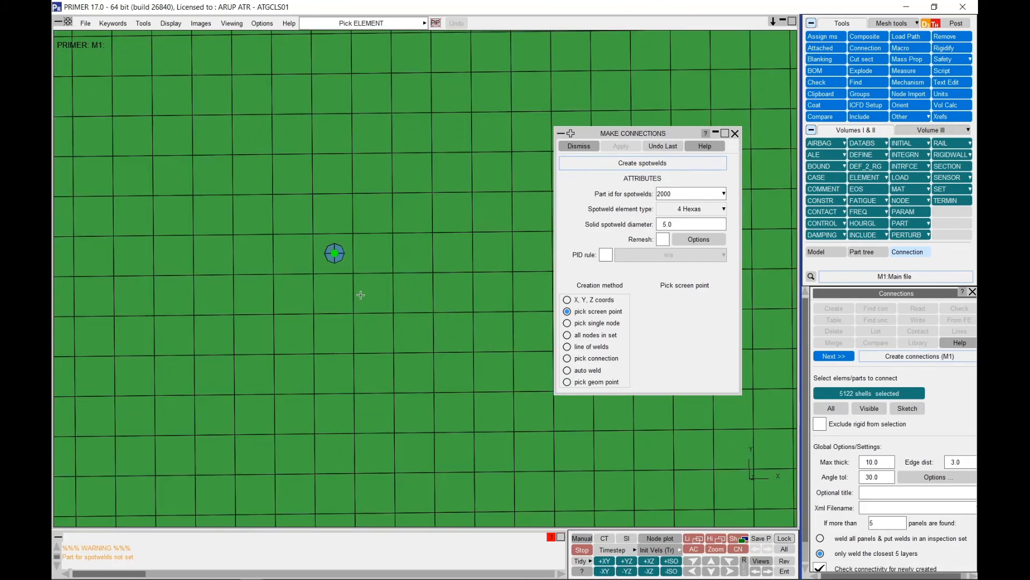
{"action": "scroll", "coordinate": [351, 277], "scroll_direction": "down", "scroll_amount": 3}
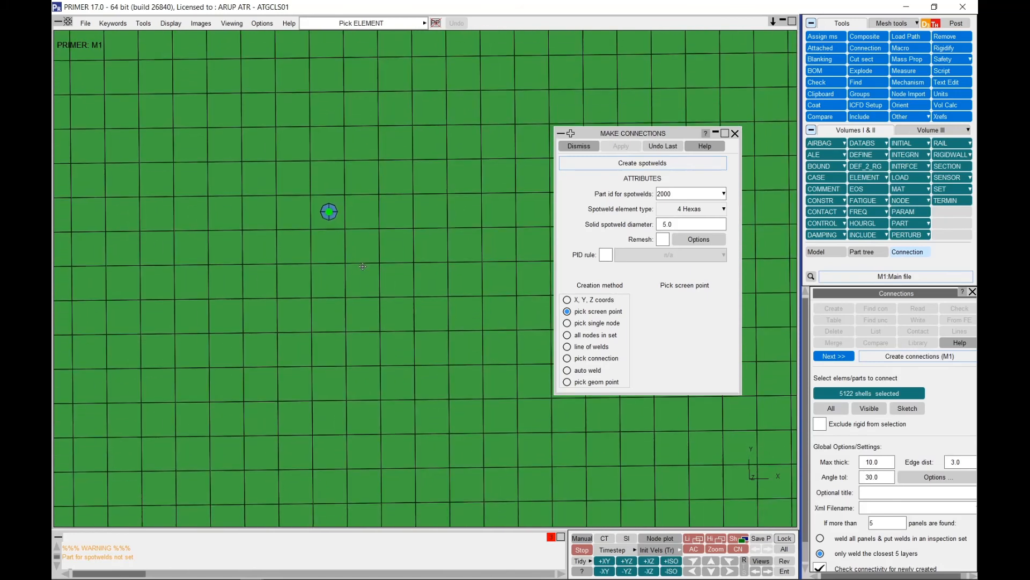
{"action": "scroll", "coordinate": [414, 274], "scroll_direction": "down", "scroll_amount": 3}
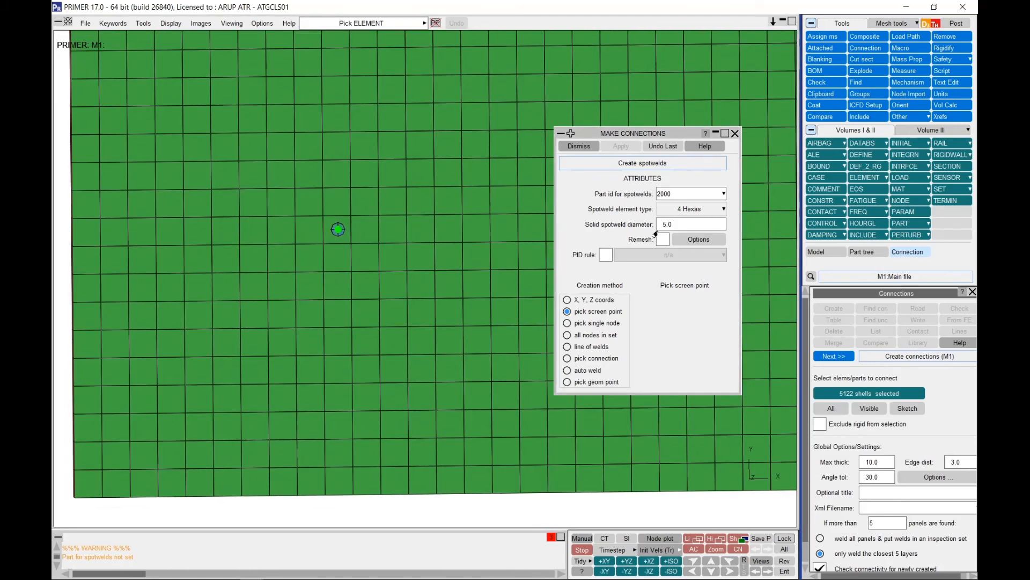
{"action": "left_click", "coordinate": [662, 239]}
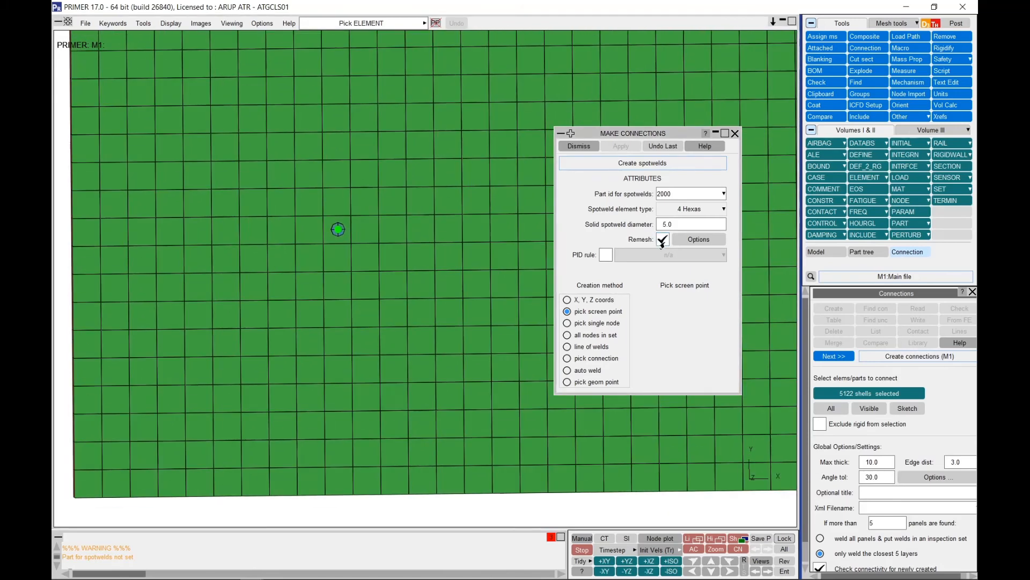
{"action": "left_click", "coordinate": [689, 241]}
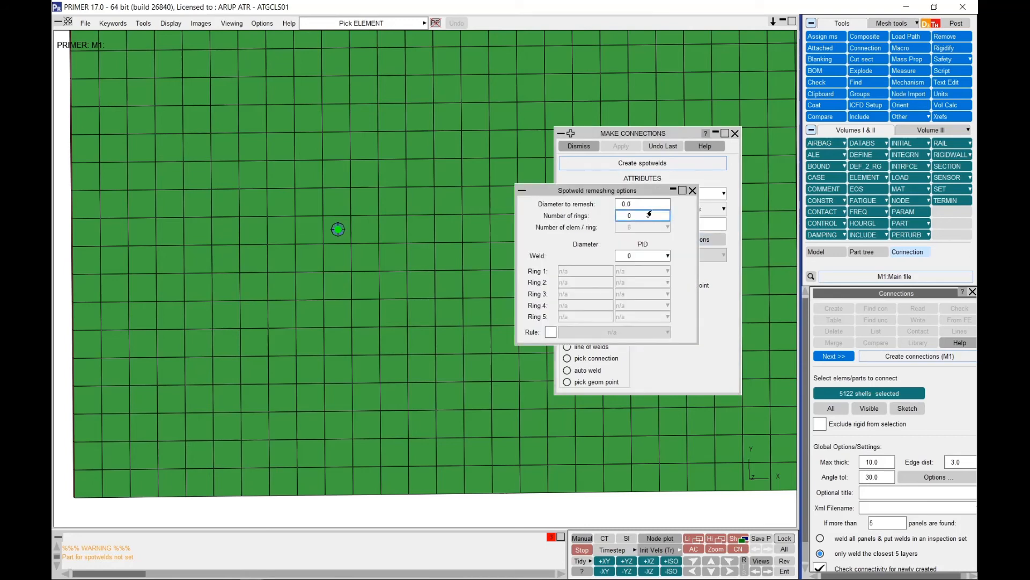
{"action": "left_click_drag", "start_coordinate": [648, 191], "coordinate": [697, 277]}
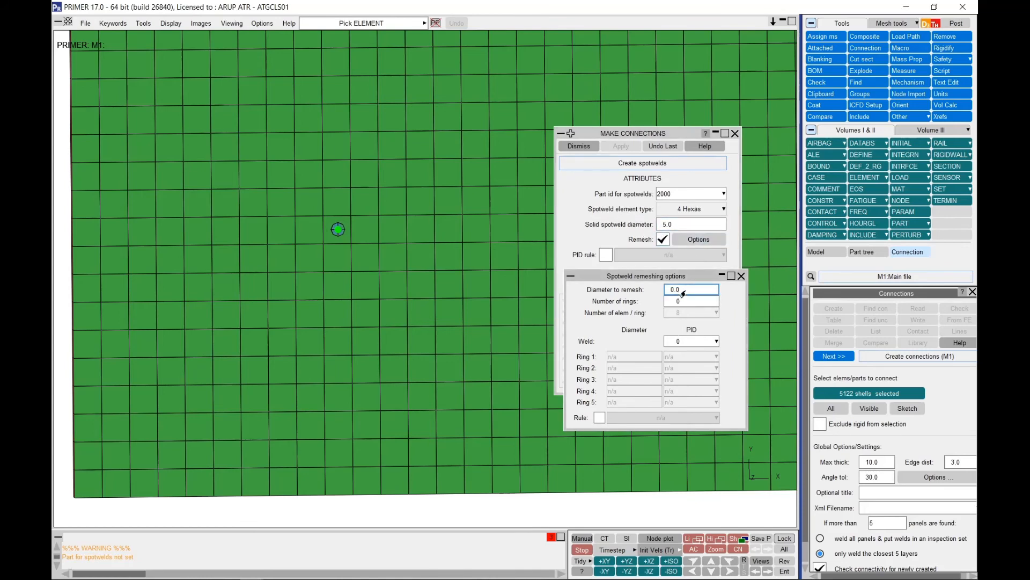
{"action": "left_click_drag", "start_coordinate": [698, 291], "coordinate": [660, 291]}
{"action": "type", "text": "20"}
{"action": "key", "text": "Return"}
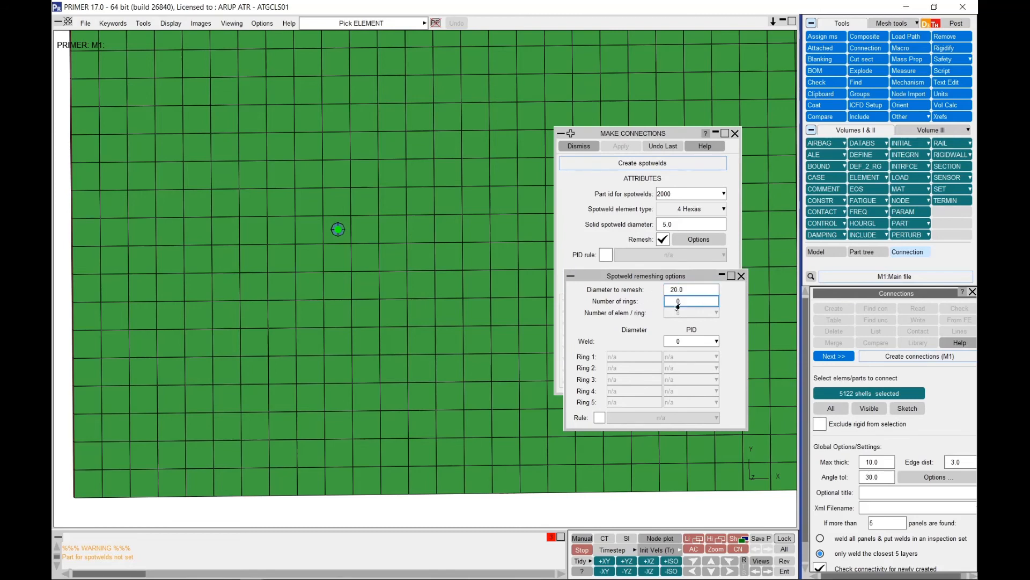
{"action": "left_click_drag", "start_coordinate": [682, 303], "coordinate": [672, 306]}
{"action": "type", "text": "3"}
{"action": "key", "text": "Return"}
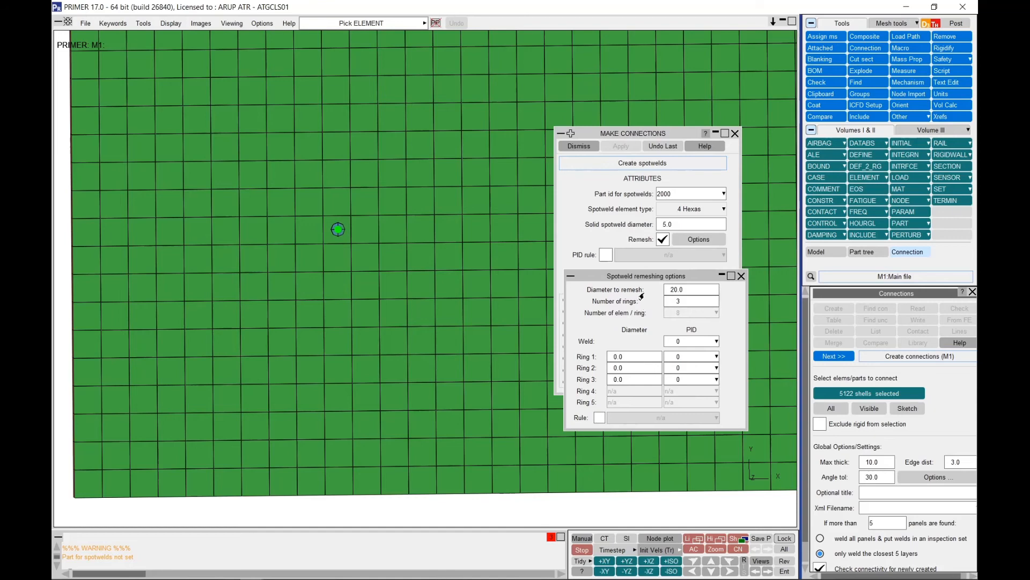
Set the remeshing diameters to 8 for ring 1, 12 for ring 2 and 15 for ring 3
{"action": "left_click_drag", "start_coordinate": [642, 277], "coordinate": [640, 277]}
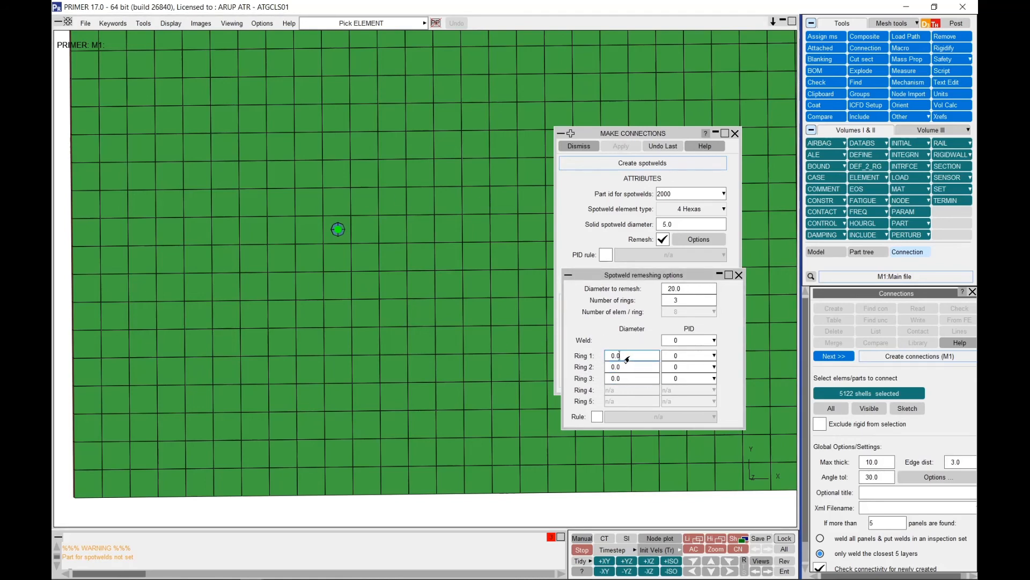
{"action": "double_click", "coordinate": [615, 356]}
{"action": "type", "text": "8"}
{"action": "double_click", "coordinate": [615, 367]}
{"action": "type", "text": "12"}
{"action": "double_click", "coordinate": [604, 379]}
{"action": "type", "text": "15"}
{"action": "key", "text": "Return"}
Create a remeshed spotweld on the green panel a few elements below the first one
{"action": "middle_click_drag", "start_coordinate": [420, 359], "coordinate": [411, 324], "text": "shift"}
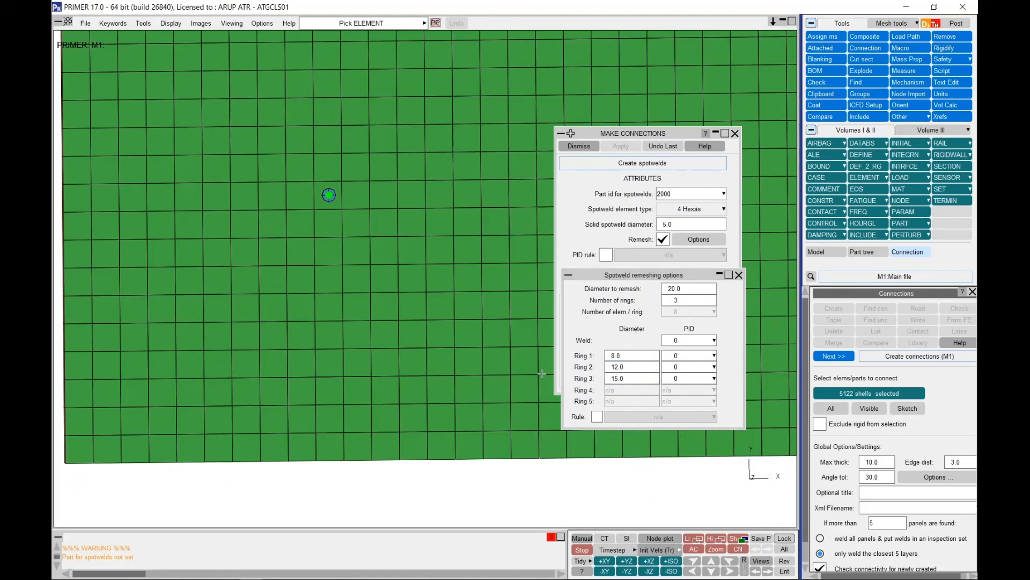
{"action": "scroll", "coordinate": [333, 310], "scroll_direction": "up", "scroll_amount": 2}
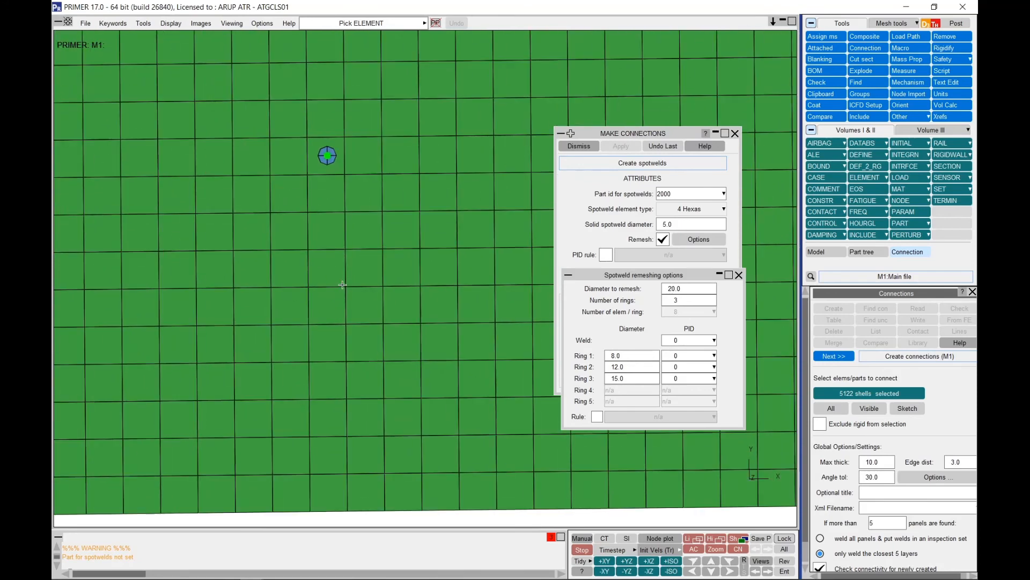
{"action": "scroll", "coordinate": [343, 285], "scroll_direction": "up", "scroll_amount": 1}
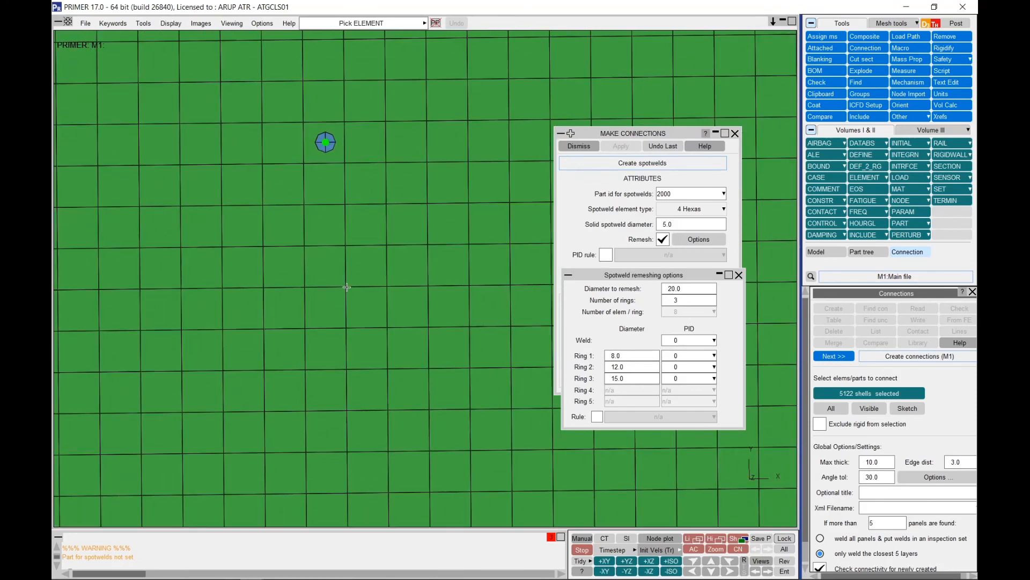
{"action": "left_click", "coordinate": [347, 287]}
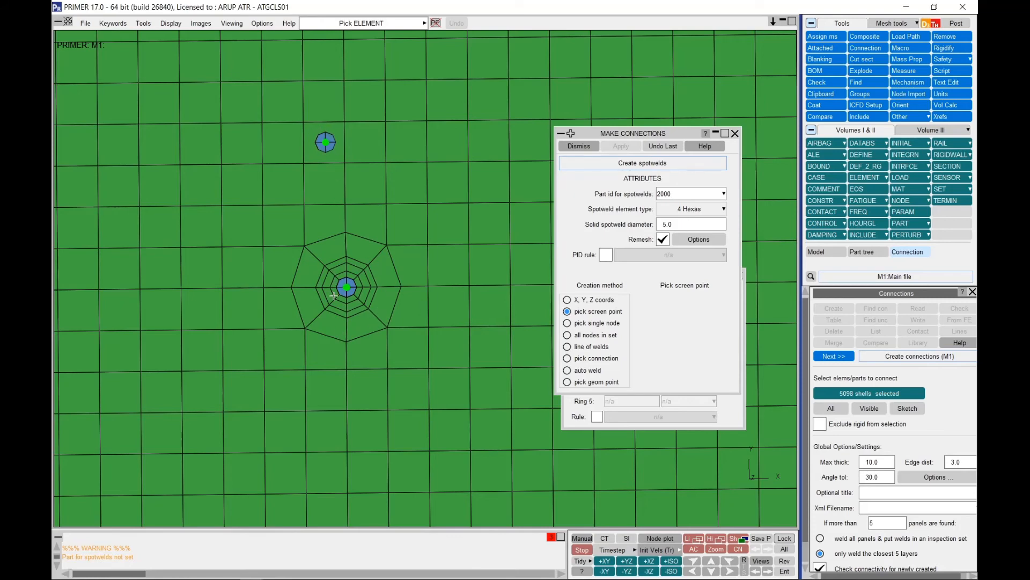
Examine the remeshed rings around the new spotweld on both sides of the panels and compare them with the weld without remeshing
{"action": "scroll", "coordinate": [336, 298], "scroll_direction": "up", "scroll_amount": 1}
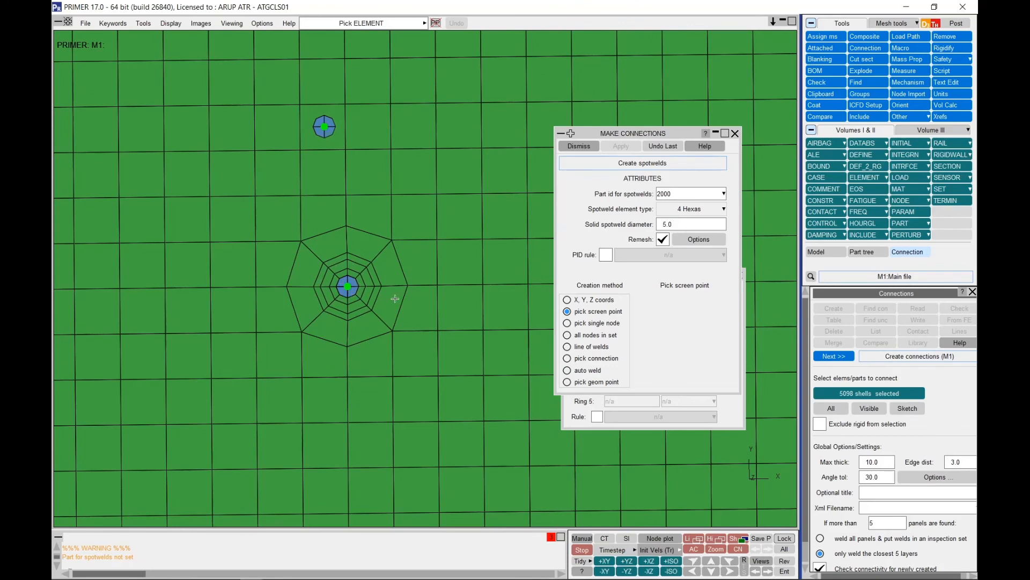
{"action": "scroll", "coordinate": [395, 298], "scroll_direction": "down", "scroll_amount": 5}
{"action": "left_click_drag", "start_coordinate": [396, 359], "coordinate": [384, 112], "text": "shift"}
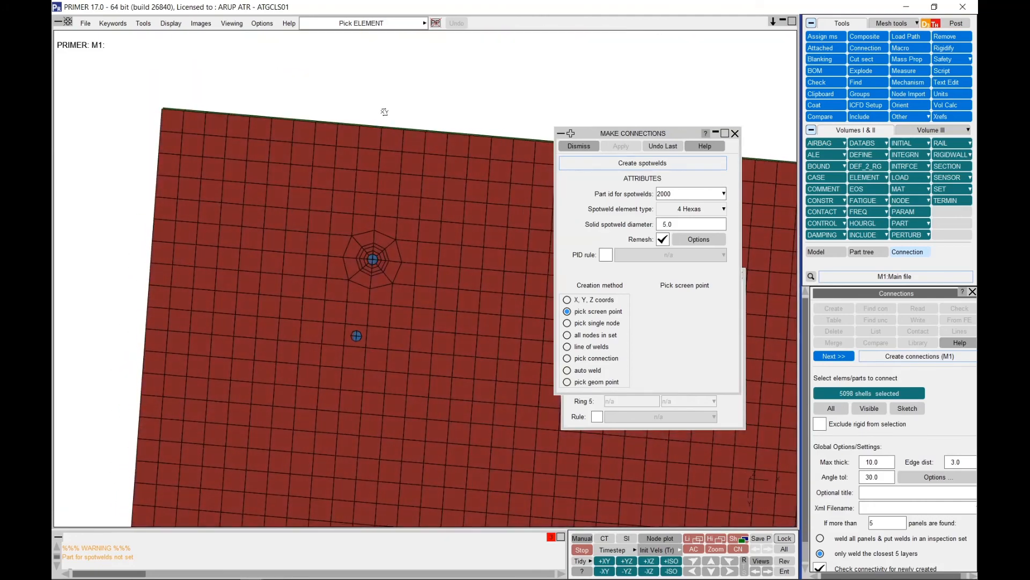
{"action": "scroll", "coordinate": [376, 264], "scroll_direction": "up", "scroll_amount": 5}
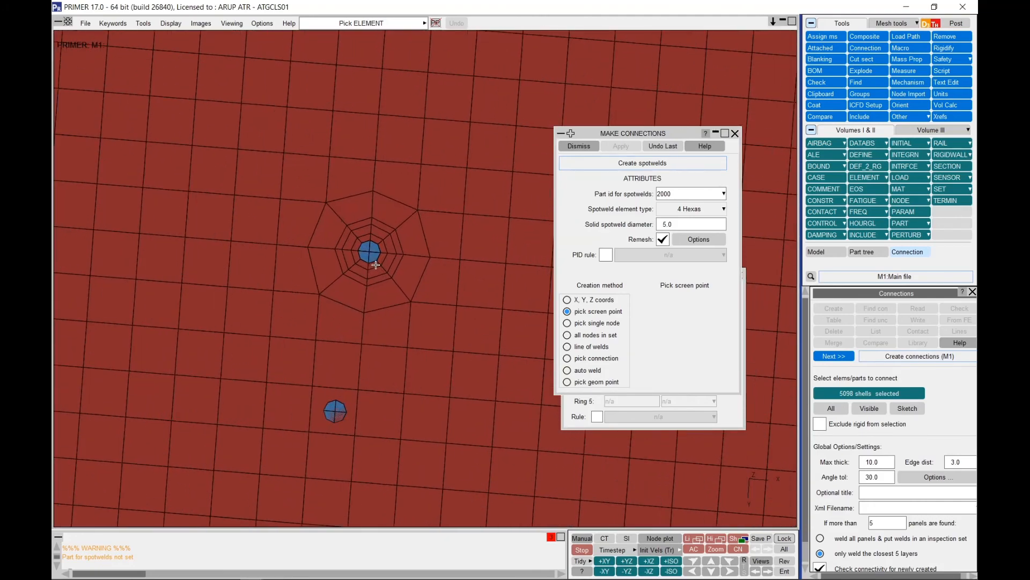
{"action": "scroll", "coordinate": [367, 264], "scroll_direction": "down", "scroll_amount": 6}
{"action": "left_click_drag", "start_coordinate": [359, 218], "coordinate": [359, 419], "text": "shift"}
{"action": "left_click_drag", "start_coordinate": [388, 249], "coordinate": [372, 472], "text": "shift"}
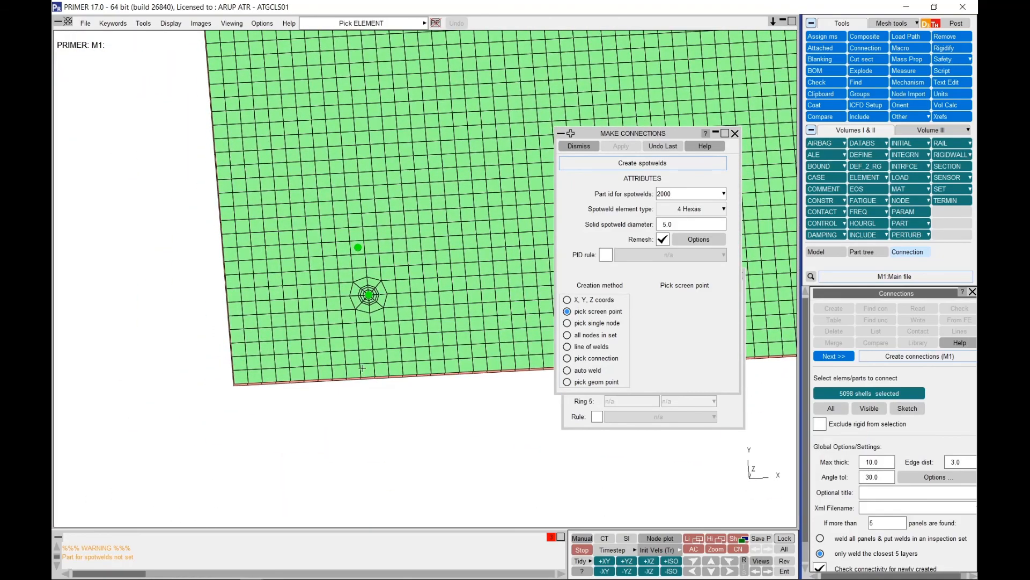
{"action": "scroll", "coordinate": [385, 291], "scroll_direction": "up", "scroll_amount": 2}
{"action": "scroll", "coordinate": [371, 296], "scroll_direction": "up", "scroll_amount": 5}
{"action": "left_click_drag", "start_coordinate": [359, 303], "coordinate": [412, 314], "text": "shift"}
{"action": "scroll", "coordinate": [421, 310], "scroll_direction": "down", "scroll_amount": 2}
{"action": "scroll", "coordinate": [320, 297], "scroll_direction": "down", "scroll_amount": 2}
{"action": "middle_click_drag", "start_coordinate": [421, 308], "coordinate": [279, 309], "text": "shift"}
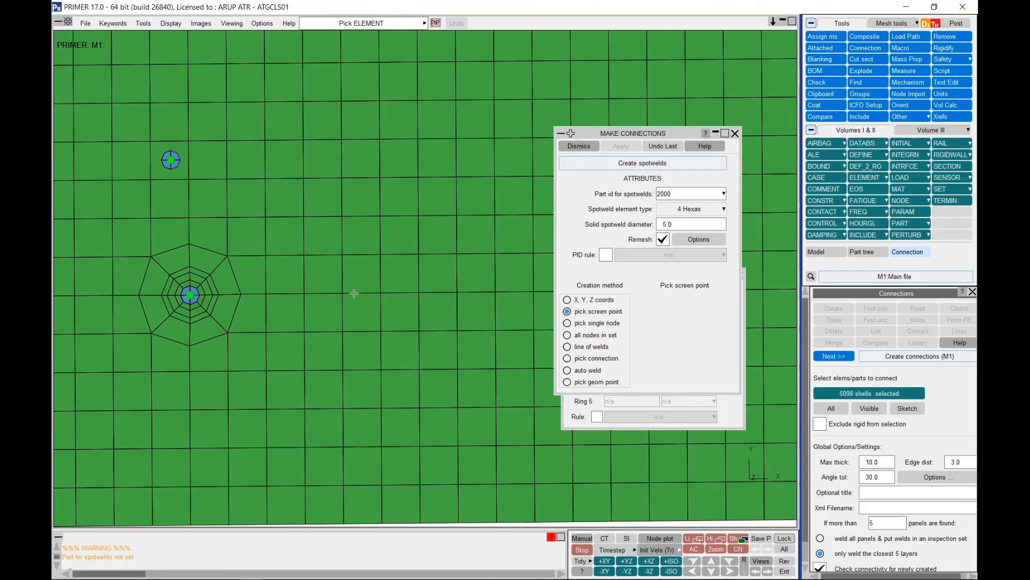
{"action": "scroll", "coordinate": [188, 294], "scroll_direction": "up", "scroll_amount": 2}
{"action": "scroll", "coordinate": [187, 294], "scroll_direction": "up", "scroll_amount": 1}
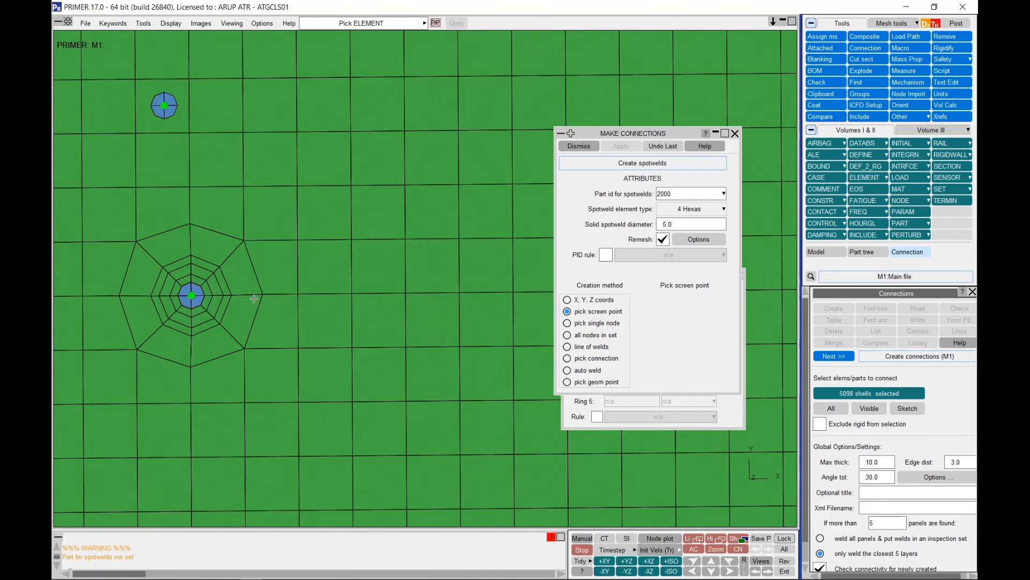
Assign part P2000 (Hexa Spotweld) to remeshing ring 1, P2001 (Haz1) to ring 2 and P2002 (Haz2) to ring 3
{"action": "left_click", "coordinate": [698, 240]}
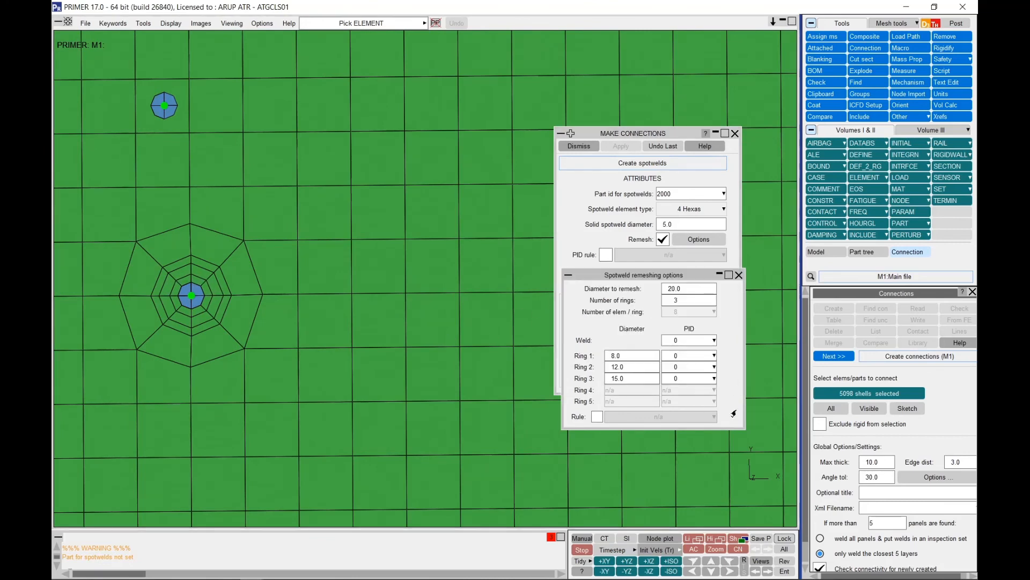
{"action": "left_click_drag", "start_coordinate": [692, 281], "coordinate": [477, 282]}
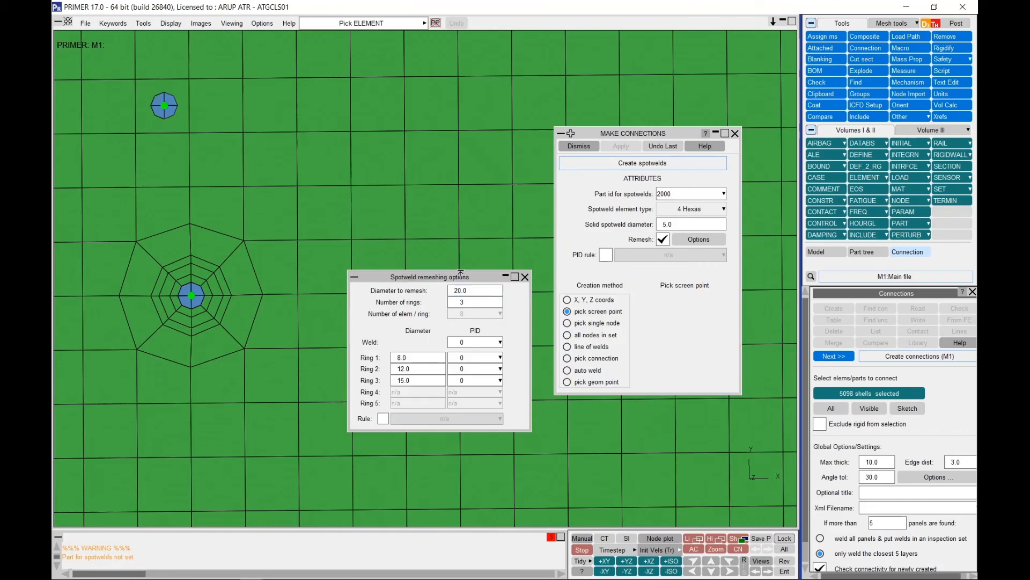
{"action": "left_click", "coordinate": [498, 361]}
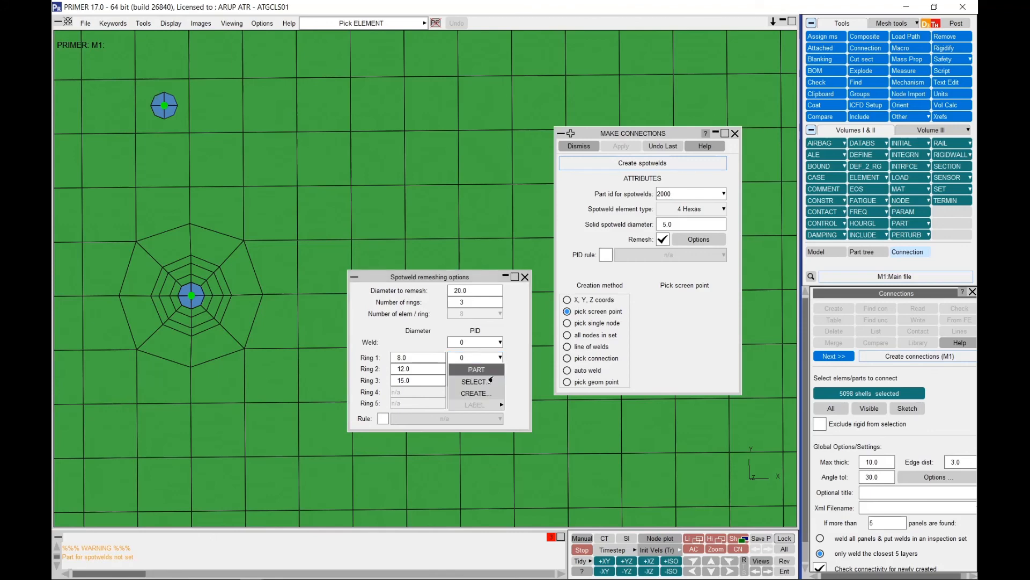
{"action": "left_click", "coordinate": [489, 382]}
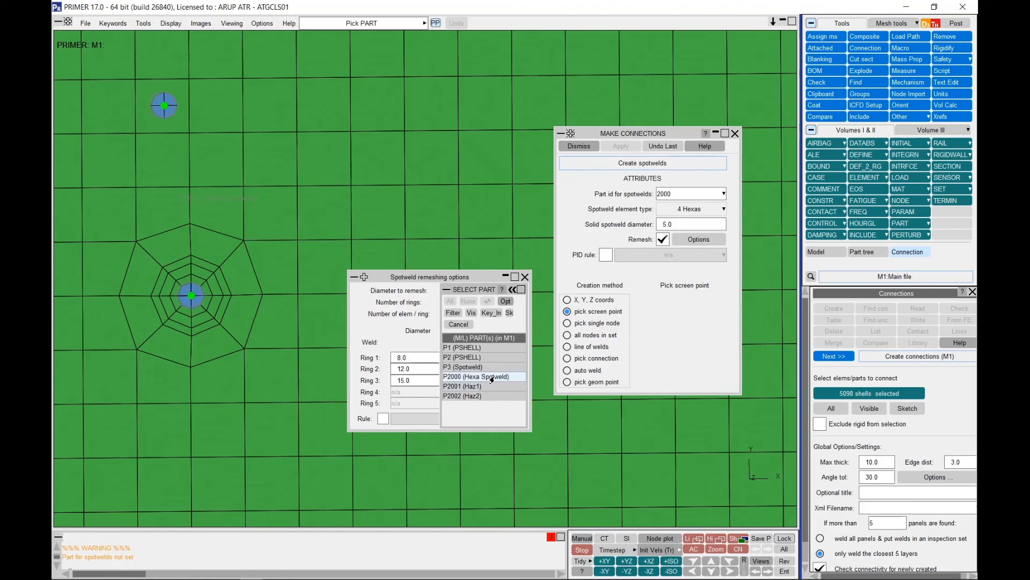
{"action": "left_click", "coordinate": [491, 378]}
{"action": "left_click", "coordinate": [501, 369]}
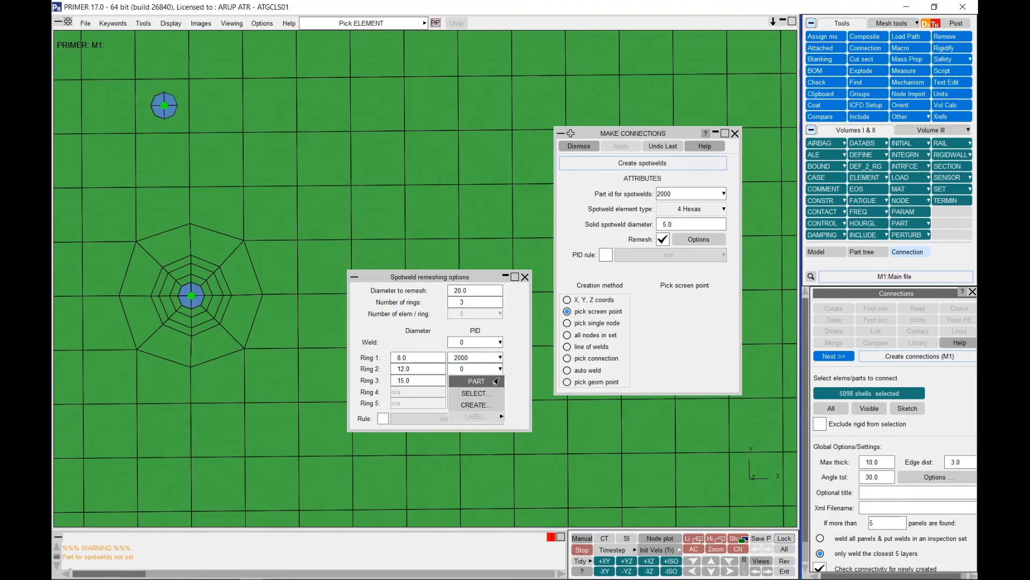
{"action": "left_click", "coordinate": [489, 394]}
{"action": "left_click", "coordinate": [492, 386]}
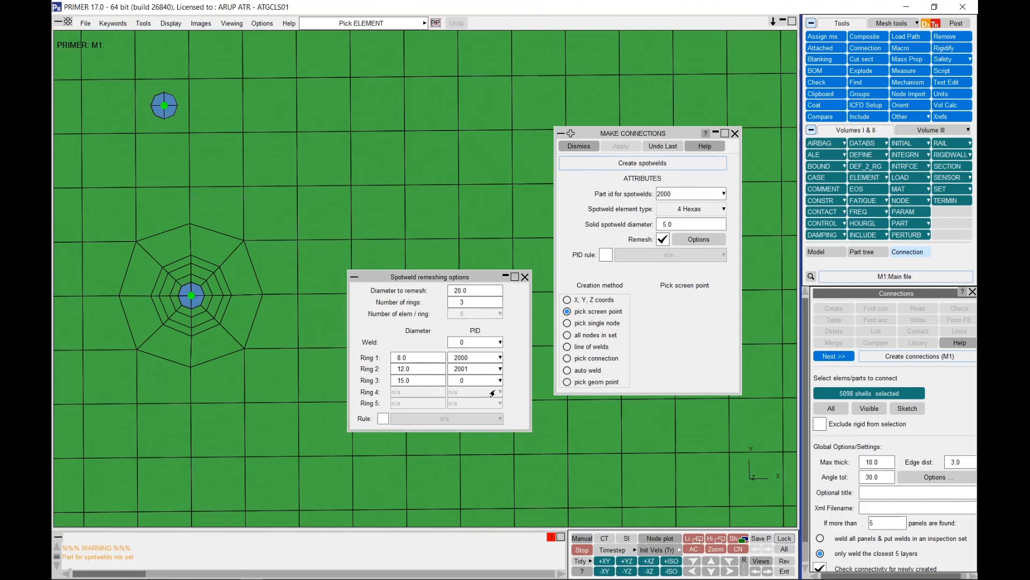
{"action": "left_click", "coordinate": [495, 381]}
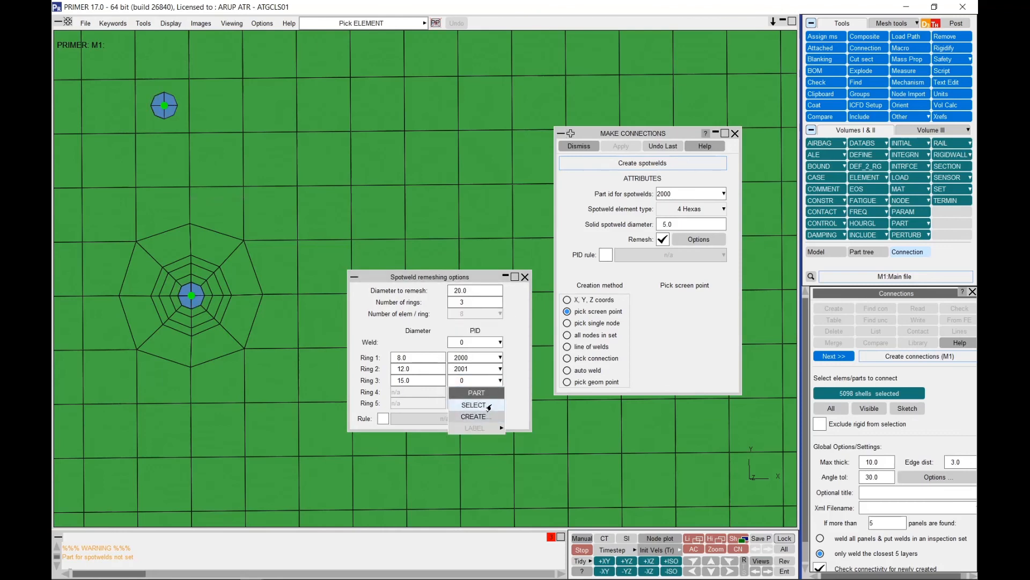
{"action": "left_click", "coordinate": [488, 406]}
{"action": "left_click", "coordinate": [490, 398]}
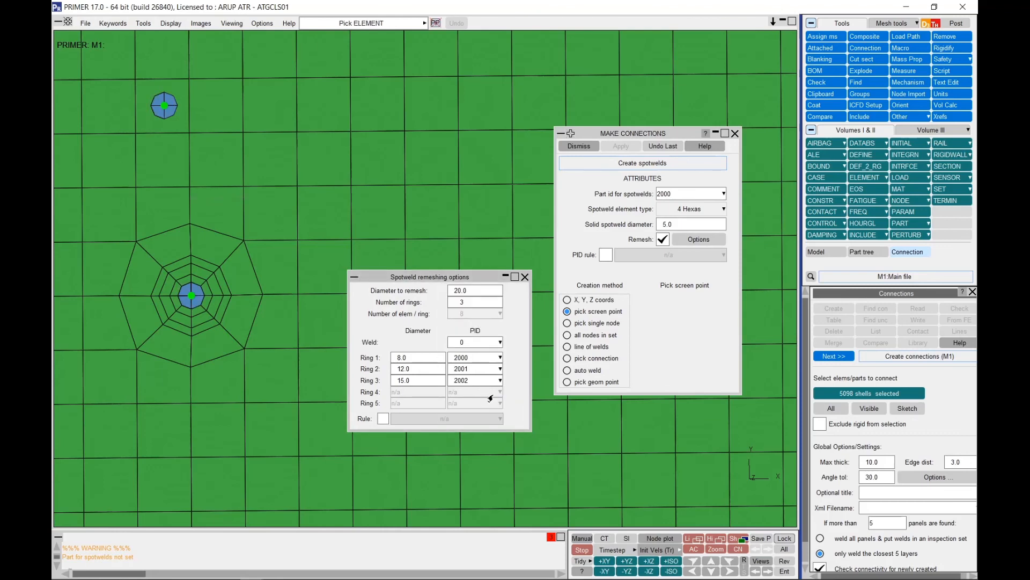
{"action": "scroll", "coordinate": [214, 340], "scroll_direction": "down", "scroll_amount": 2}
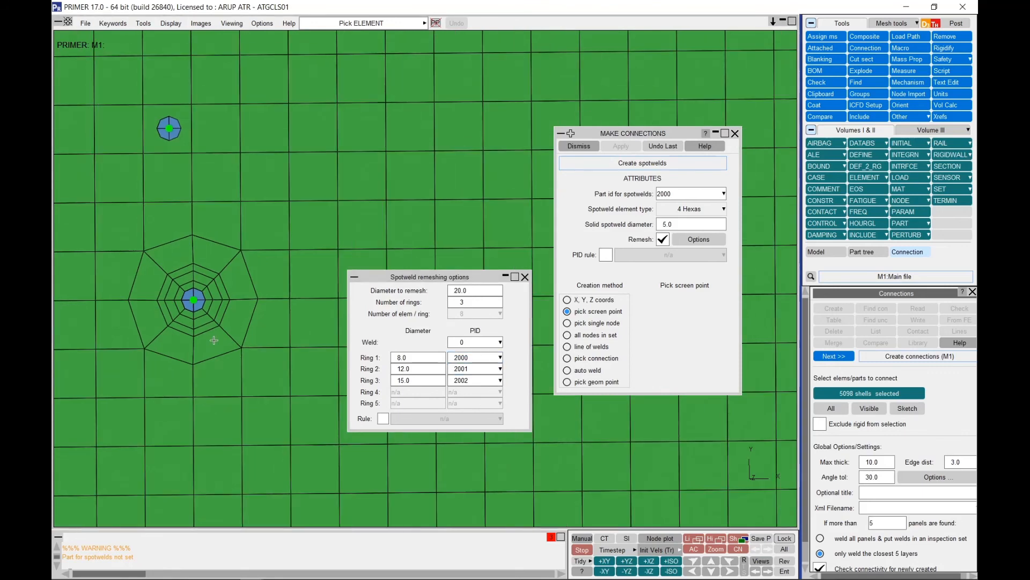
Create a remeshed 4 Hexas spotweld on the green panel, level with and to the right of the existing remeshed weld
{"action": "middle_click_drag", "start_coordinate": [237, 356], "coordinate": [243, 338], "text": "shift"}
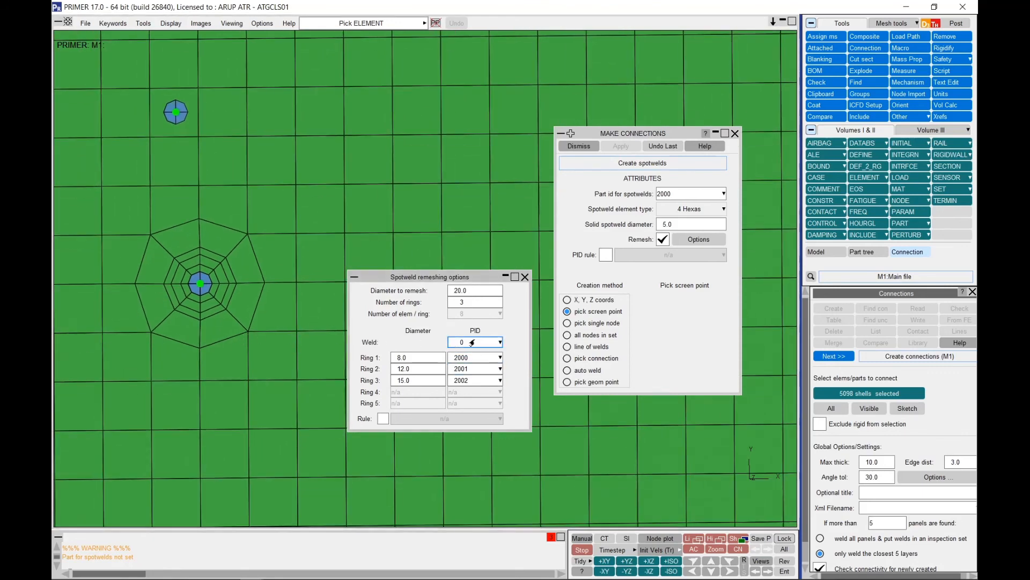
{"action": "middle_click_drag", "start_coordinate": [418, 204], "coordinate": [340, 155], "text": "shift"}
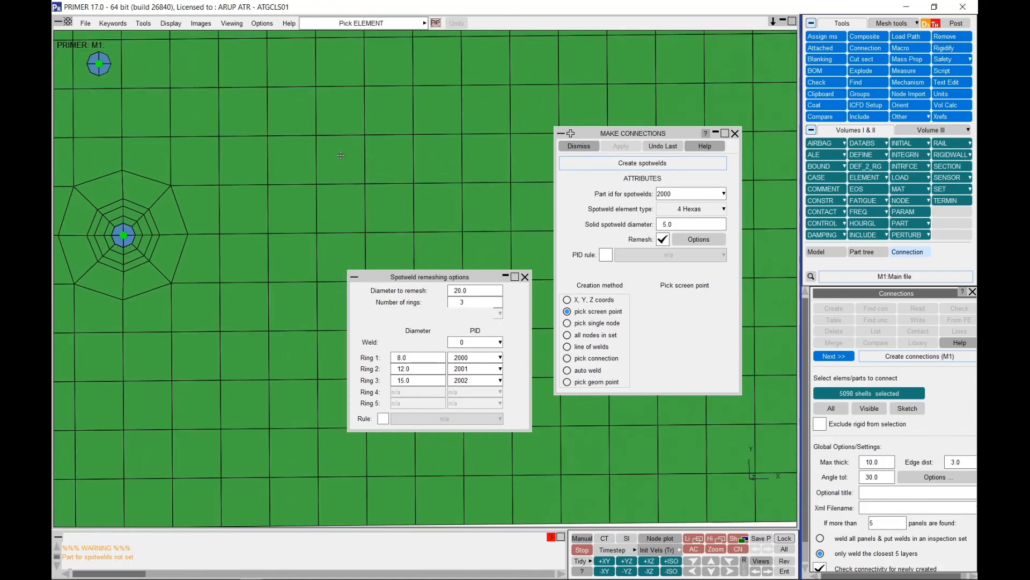
{"action": "scroll", "coordinate": [361, 197], "scroll_direction": "down", "scroll_amount": 3}
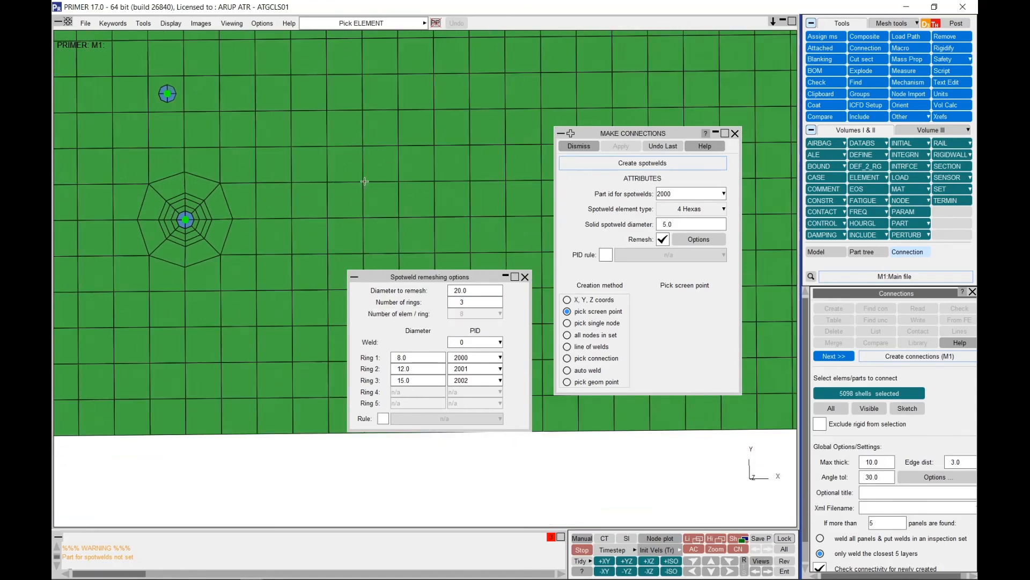
{"action": "left_click", "coordinate": [399, 216]}
{"action": "scroll", "coordinate": [420, 220], "scroll_direction": "up", "scroll_amount": 3}
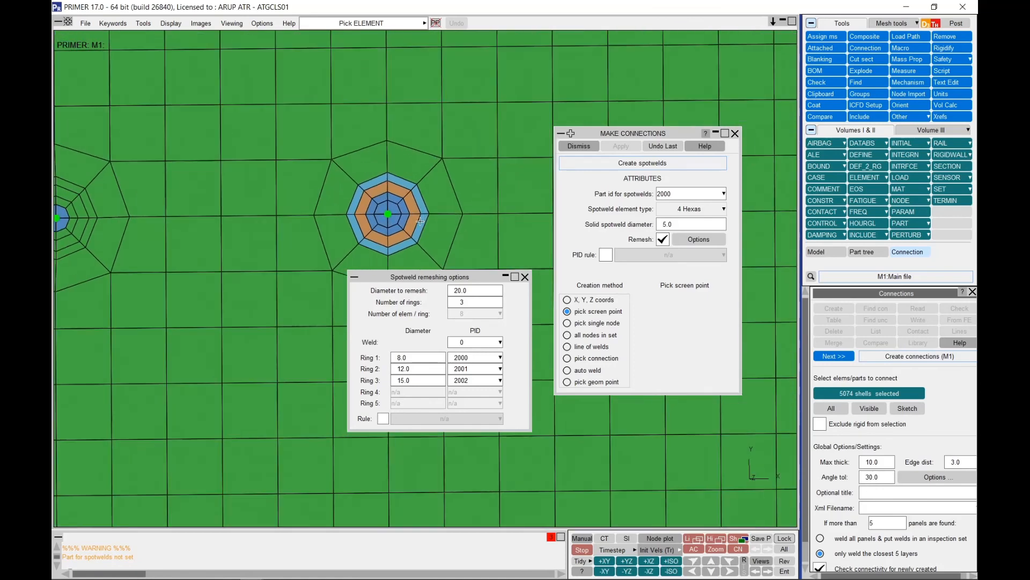
Examine the part-coloured heat-affected-zone rings around the new spotweld from close up and at an angle
{"action": "middle_click_drag", "start_coordinate": [420, 222], "coordinate": [306, 237], "text": "shift"}
{"action": "scroll", "coordinate": [360, 210], "scroll_direction": "down", "scroll_amount": 3}
{"action": "scroll", "coordinate": [314, 226], "scroll_direction": "up", "scroll_amount": 2}
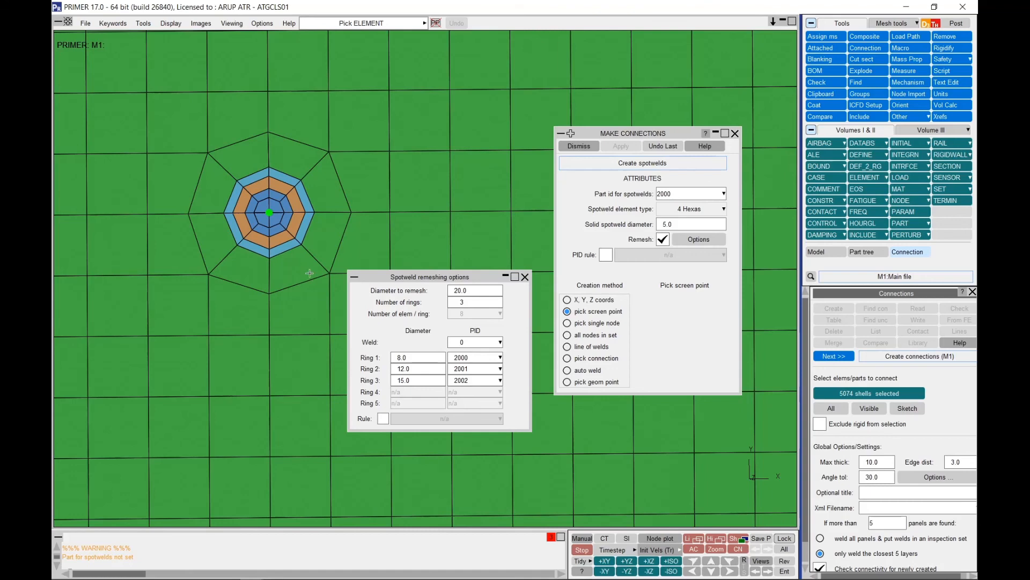
{"action": "left_click_drag", "start_coordinate": [478, 277], "coordinate": [494, 240]}
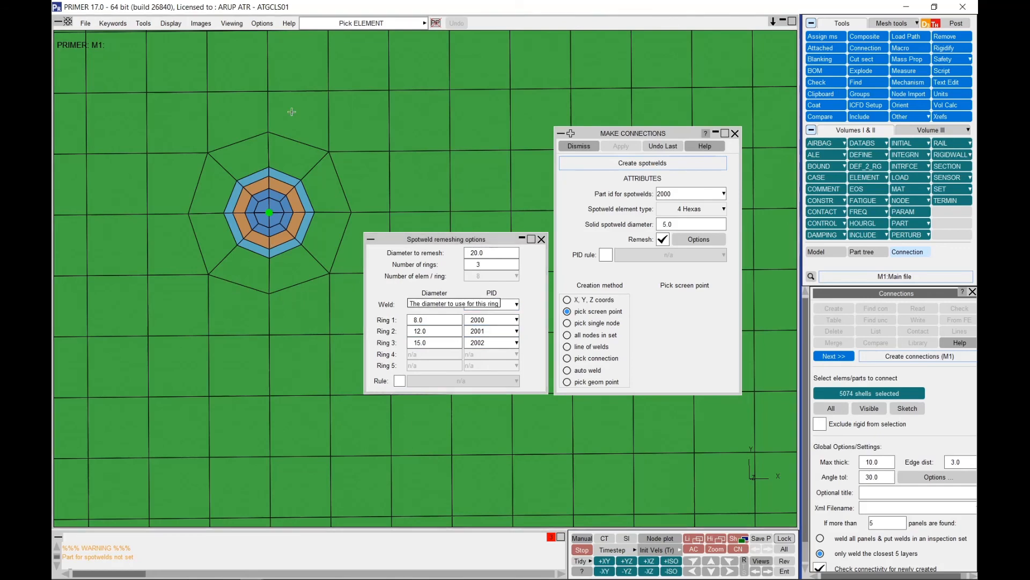
{"action": "left_click_drag", "start_coordinate": [236, 184], "coordinate": [258, 195], "text": "shift"}
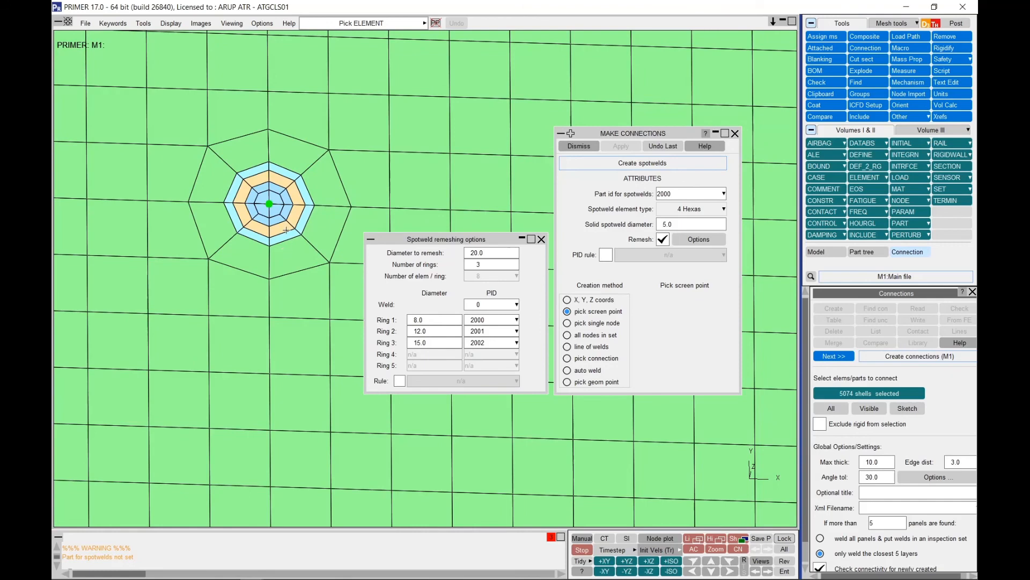
{"action": "scroll", "coordinate": [273, 252], "scroll_direction": "down", "scroll_amount": 3}
{"action": "mouse_move", "coordinate": [249, 272]}
{"action": "left_mouse_down", "text": "shift"}
{"action": "mouse_move", "coordinate": [264, 277]}
{"action": "mouse_move", "coordinate": [253, 345]}
{"action": "mouse_move", "coordinate": [289, 307]}
{"action": "left_mouse_up", "text": "shift"}
Create another three-ring remeshed spotweld about five elements to the right of the coloured-ring weld
{"action": "middle_click_drag", "start_coordinate": [304, 213], "coordinate": [209, 196], "text": "shift"}
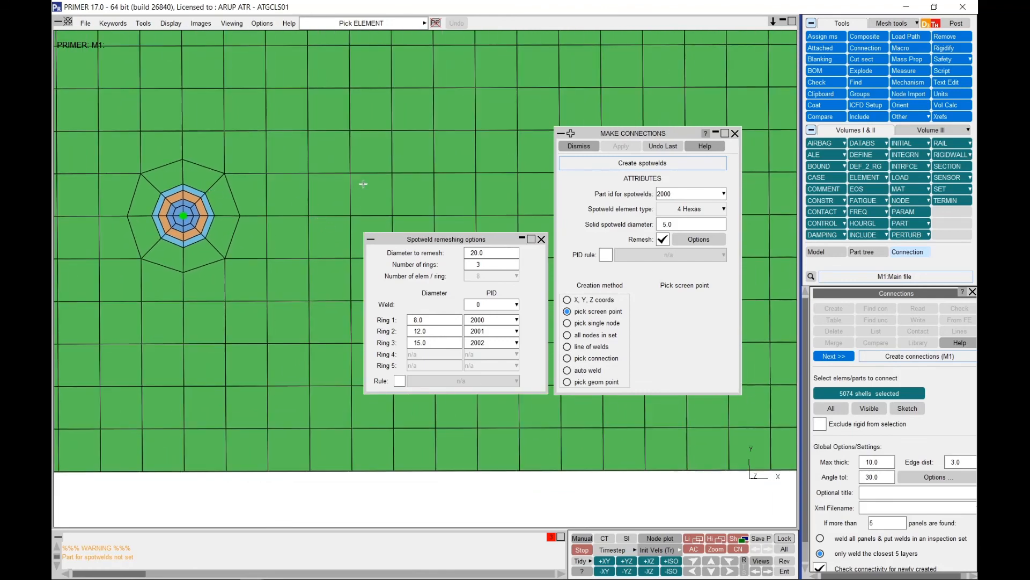
{"action": "middle_click_drag", "start_coordinate": [375, 192], "coordinate": [312, 157], "text": "shift"}
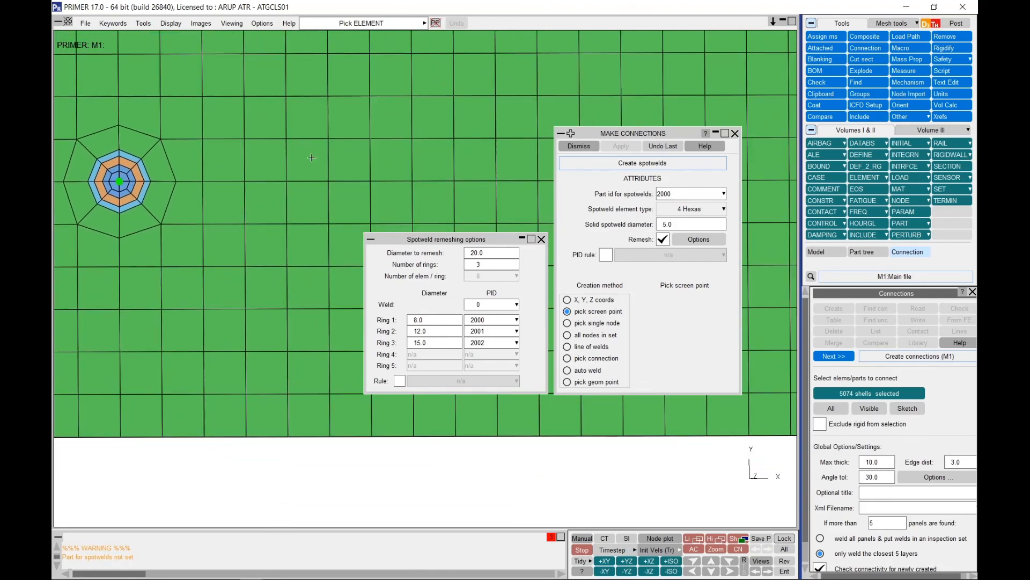
{"action": "left_click", "coordinate": [333, 178]}
{"action": "scroll", "coordinate": [385, 225], "scroll_direction": "down", "scroll_amount": 1}
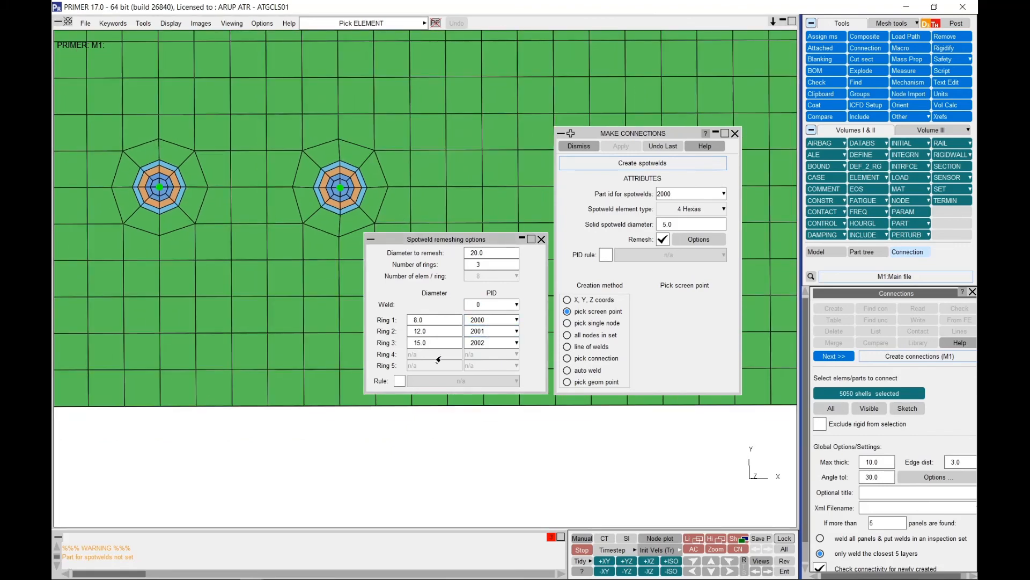
Set the number of remeshing rings to 2 and create a spotweld about five elements above the last one
{"action": "left_click", "coordinate": [474, 265]}
{"action": "key", "text": "Return"}
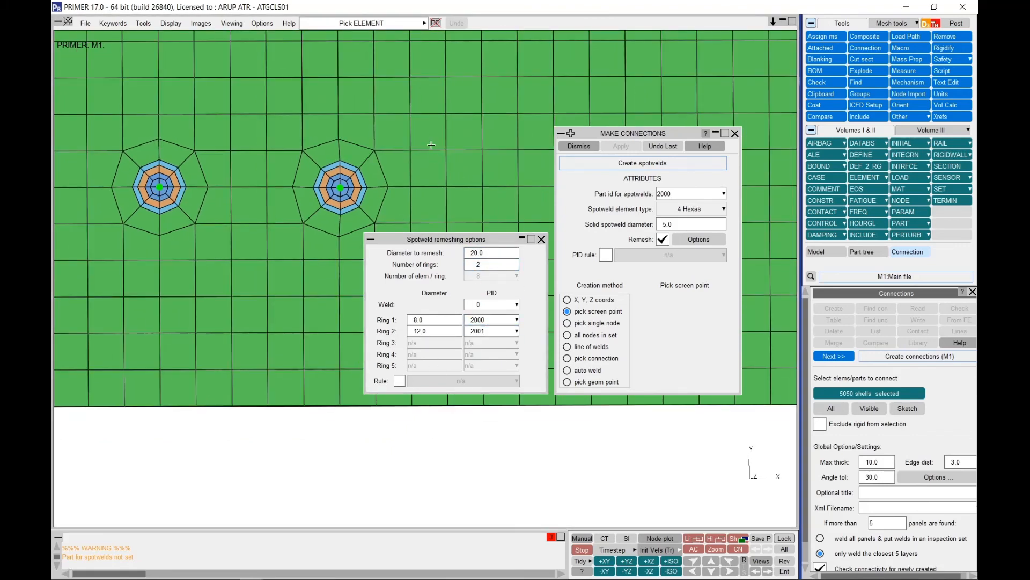
{"action": "middle_click_drag", "start_coordinate": [432, 143], "coordinate": [391, 211], "text": "shift"}
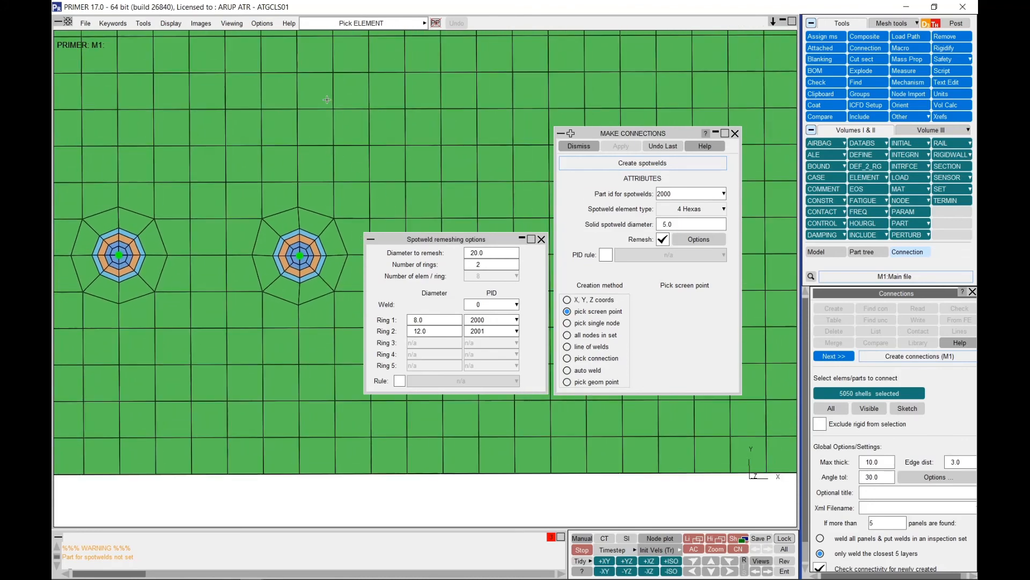
{"action": "left_click", "coordinate": [298, 71]}
{"action": "middle_click_drag", "start_coordinate": [331, 129], "coordinate": [335, 206], "text": "shift"}
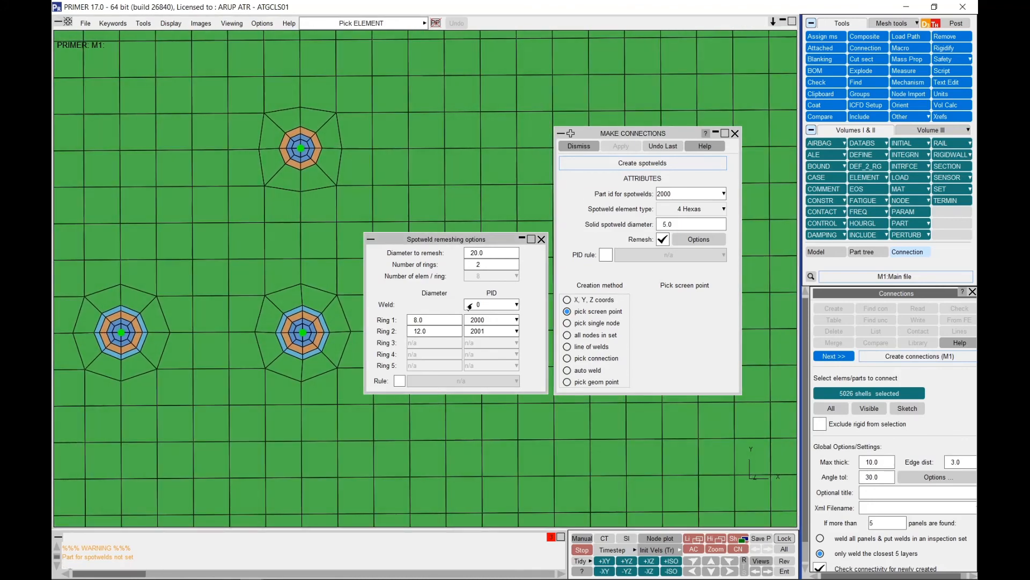
Change the spotweld element type to Hexa and assign part P3 (Spotweld) to the spotwelds
{"action": "left_click", "coordinate": [709, 209]}
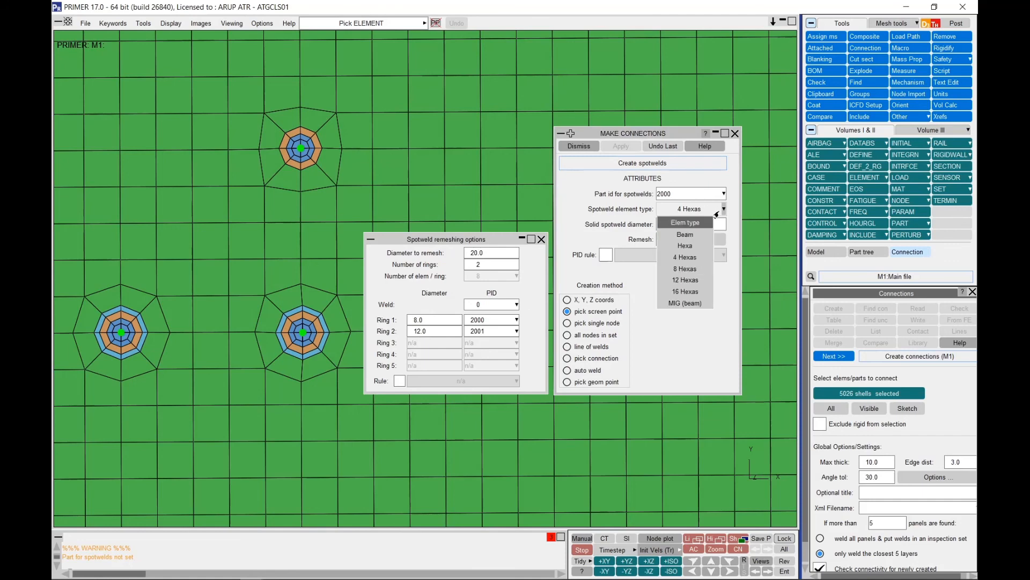
{"action": "left_click", "coordinate": [688, 245]}
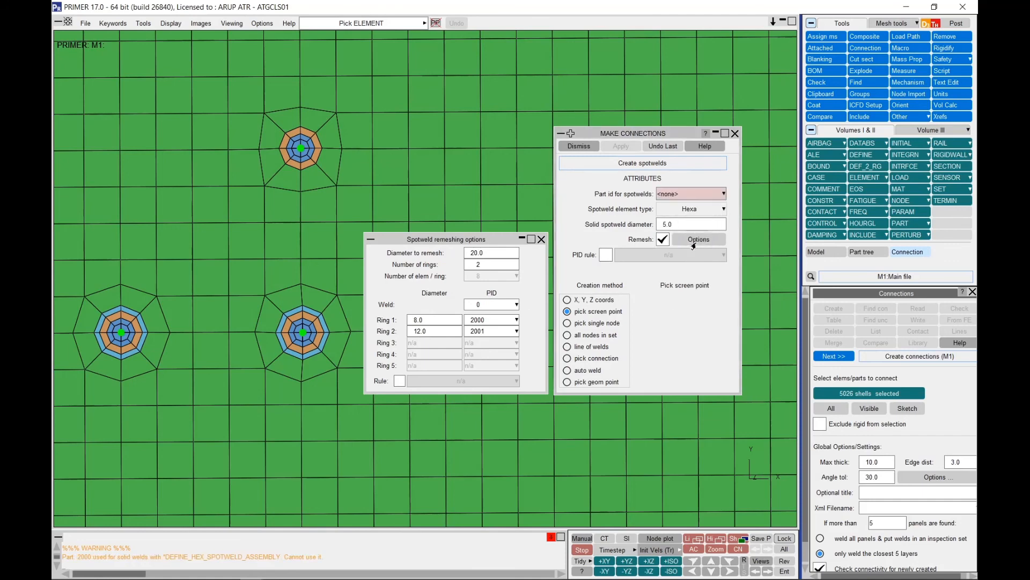
{"action": "left_click", "coordinate": [719, 194]}
{"action": "left_click", "coordinate": [691, 216]}
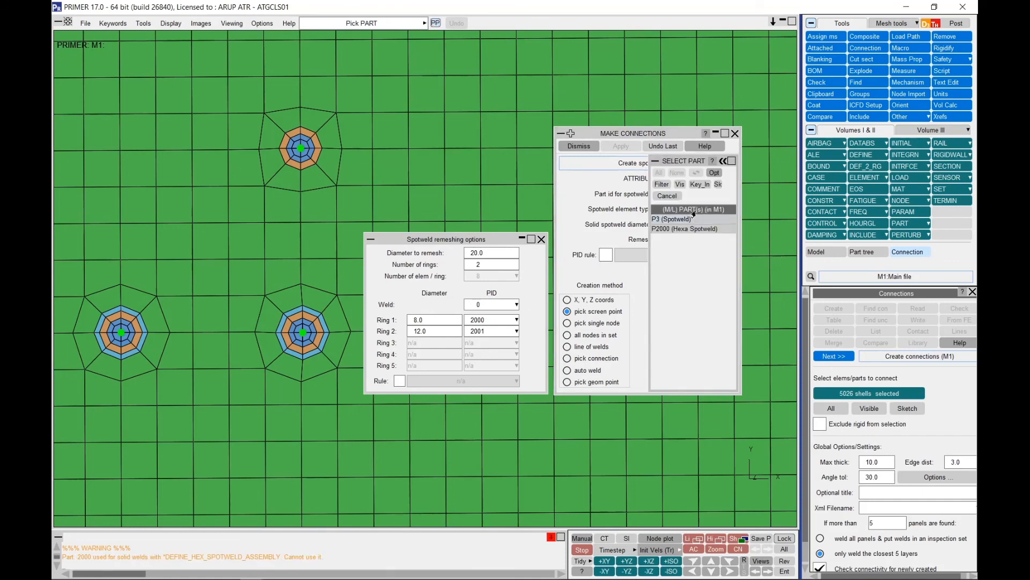
{"action": "left_click", "coordinate": [689, 220]}
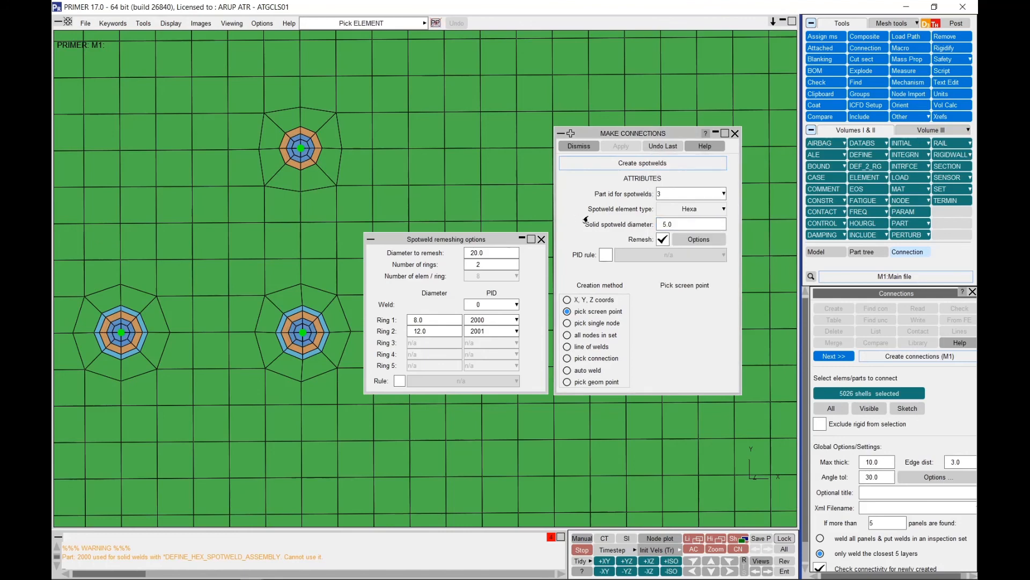
Reopen the spotweld remeshing options and create a single-Hexa remeshed spotweld to the right of the existing welds
{"action": "middle_click_drag", "start_coordinate": [488, 182], "coordinate": [337, 178], "text": "shift"}
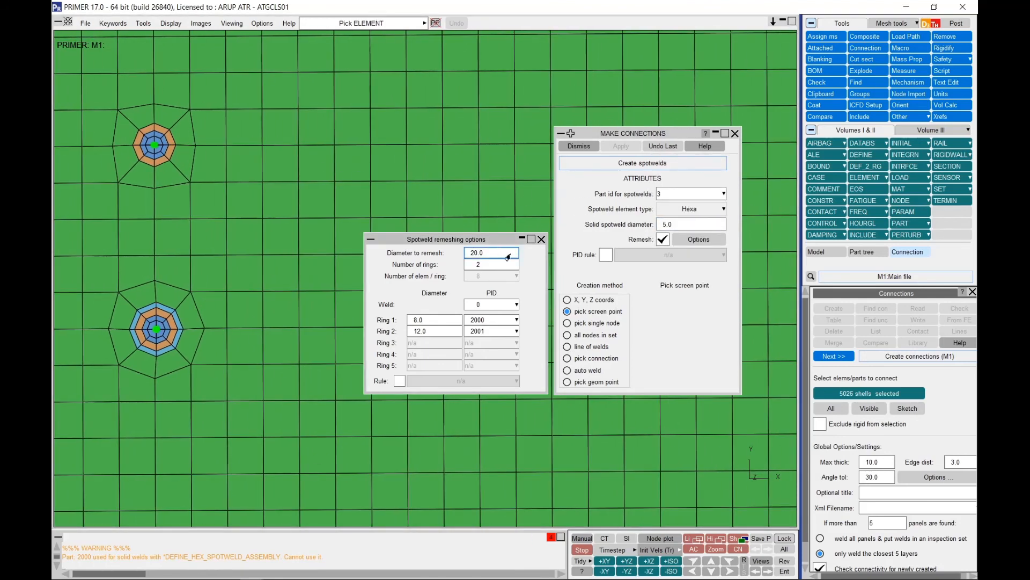
{"action": "left_click", "coordinate": [541, 238]}
{"action": "left_click", "coordinate": [707, 242]}
{"action": "middle_click_drag", "start_coordinate": [467, 202], "coordinate": [355, 241], "text": "shift"}
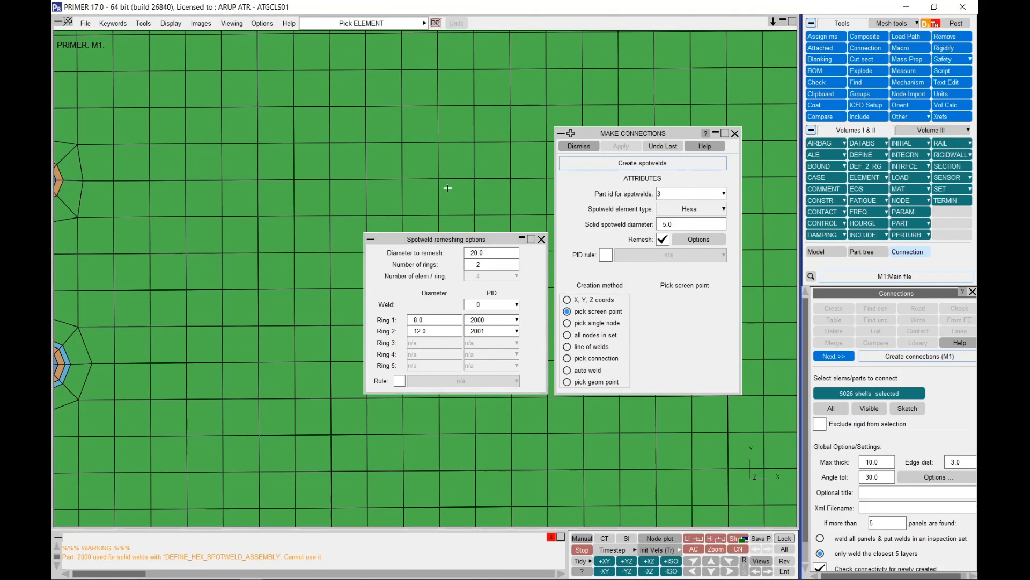
{"action": "left_click", "coordinate": [295, 182]}
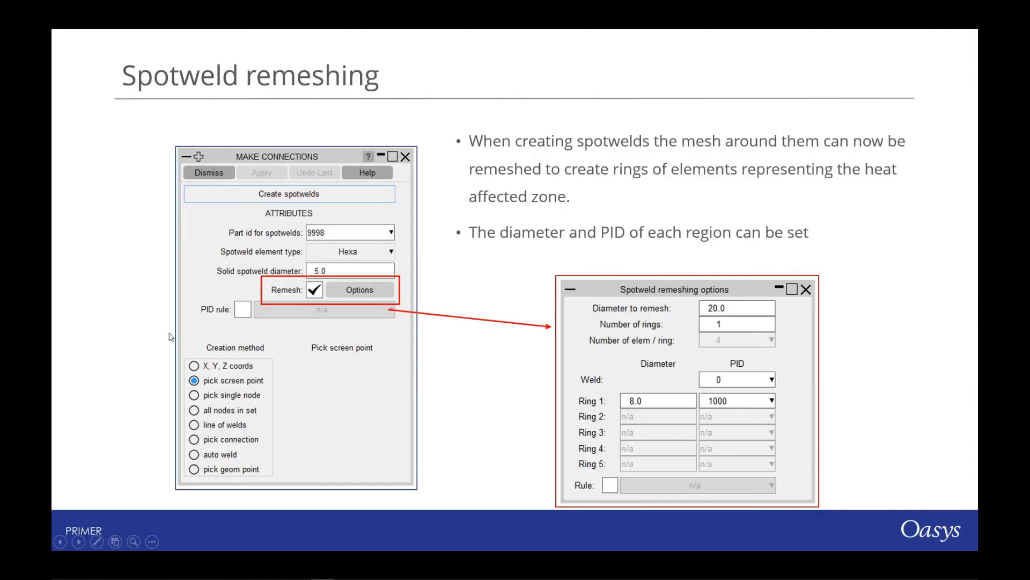
{"action": "left_click", "coordinate": [169, 333]}
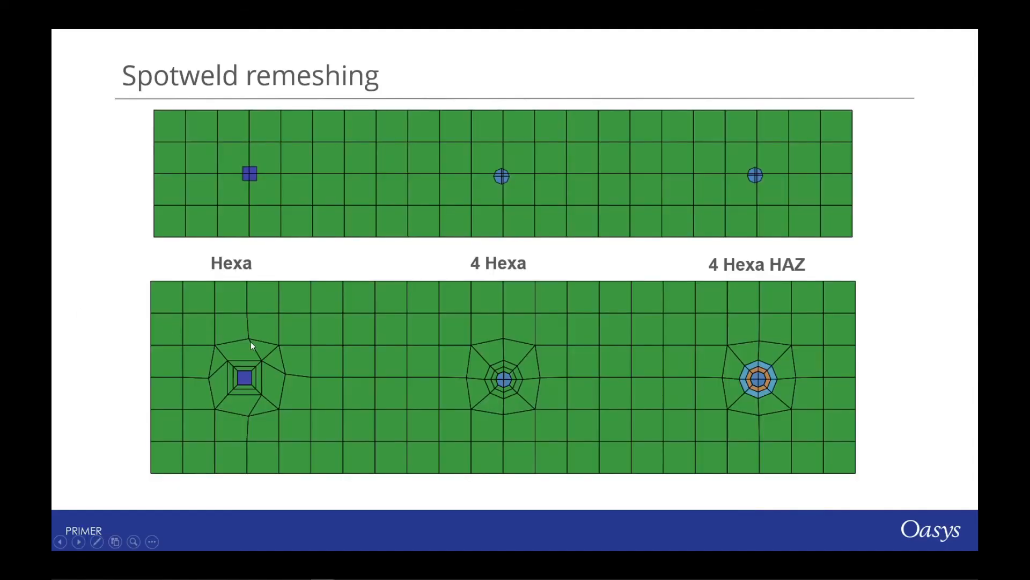